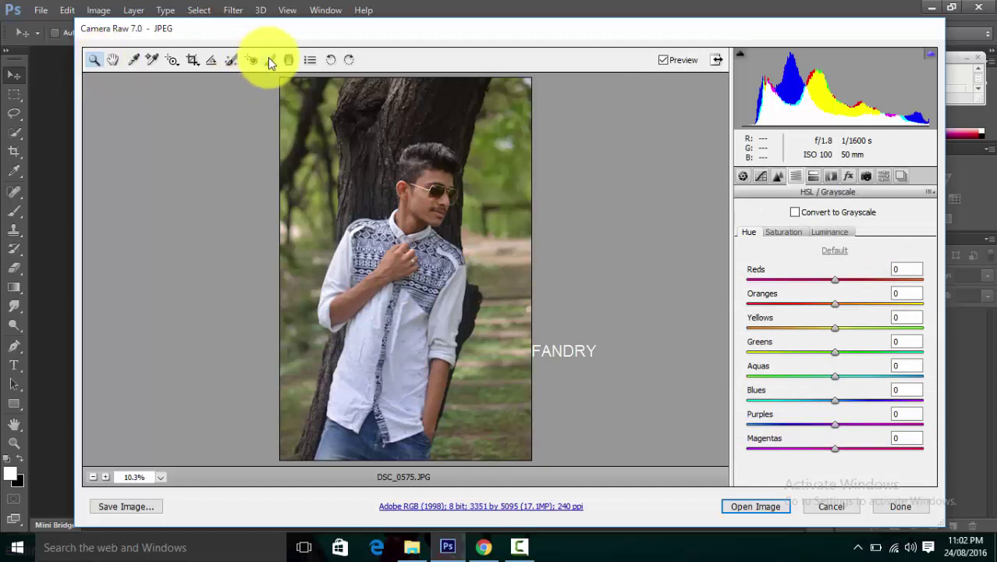
- Set the Adjustment Brush to Exposure -0.80 with Contrast, Clarity and Sharpness +100, then start painting the upper right
click(743, 177)
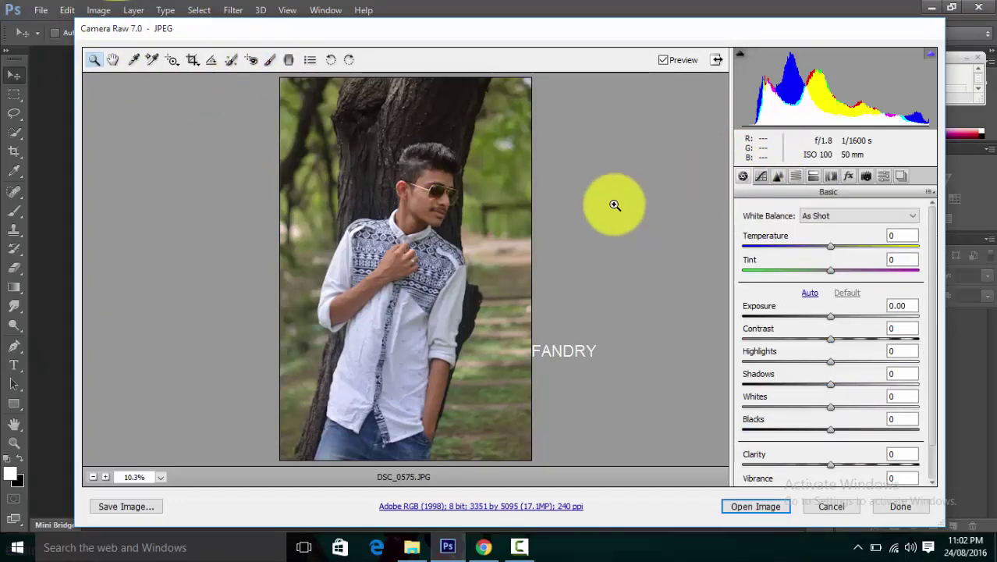
click(270, 60)
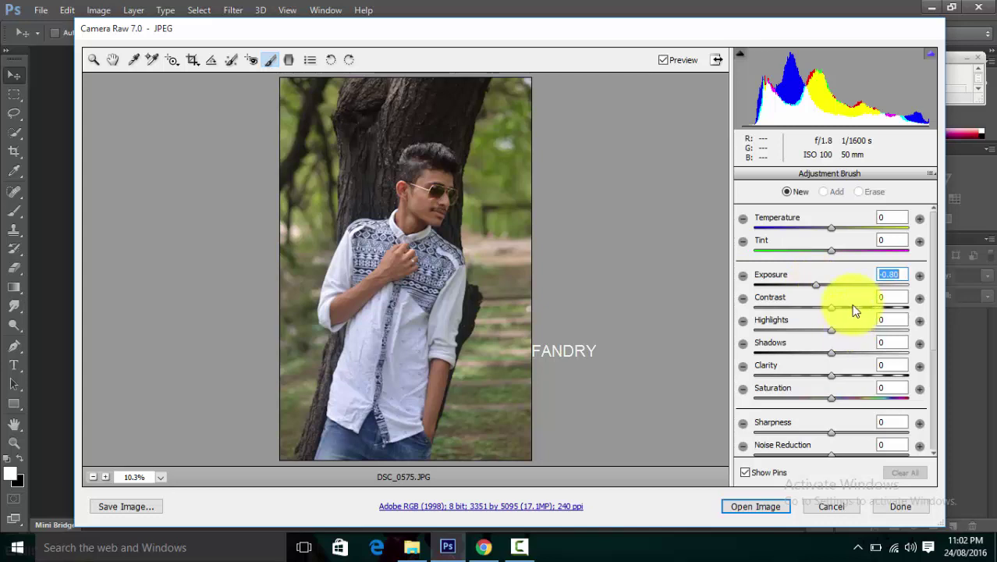
drag(852, 305, 966, 317)
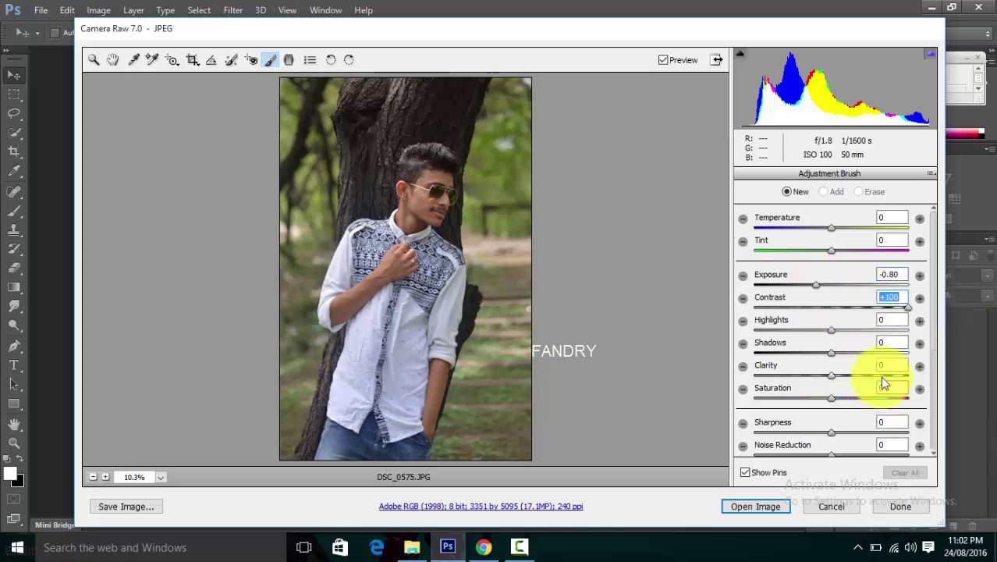
drag(880, 376, 929, 376)
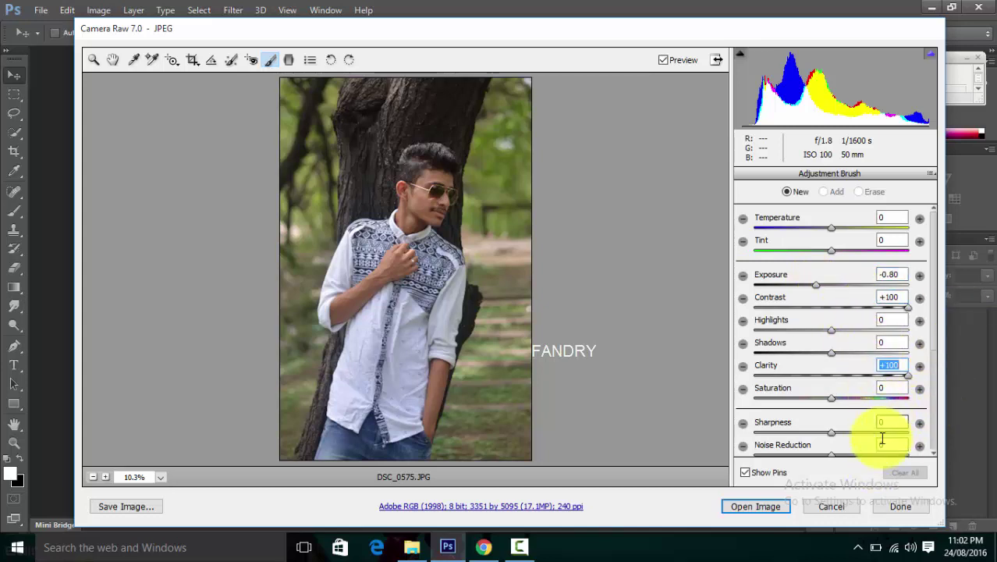
drag(882, 442, 900, 421)
mouse_move(491, 123)
mouse_down()
mouse_move(507, 193)
mouse_move(507, 127)
mouse_up()
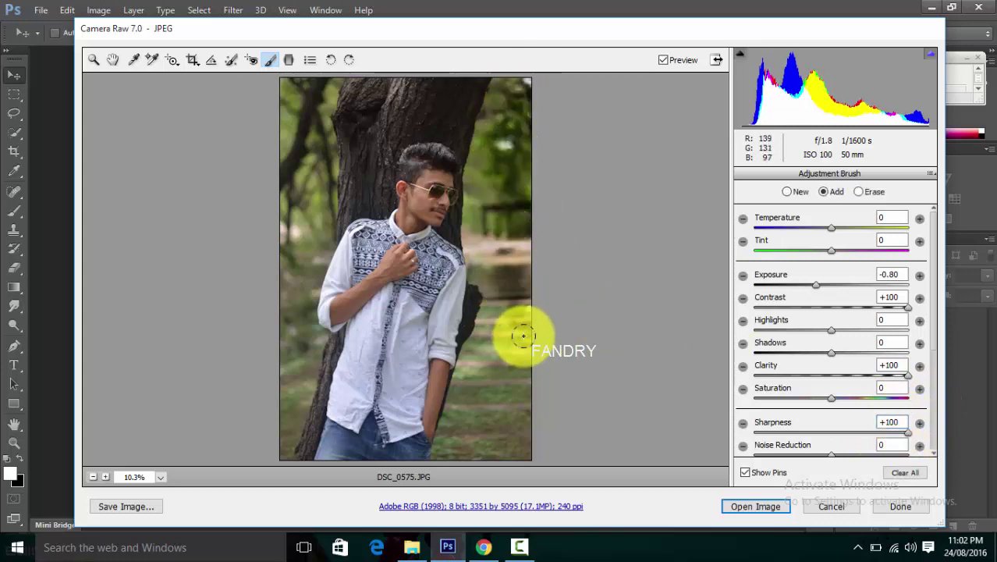
- Paint the -0.80 exposure brush over the background foliage and tree around the young man
drag(517, 334, 524, 307)
mouse_move(507, 345)
mouse_down()
mouse_move(499, 412)
mouse_move(501, 278)
mouse_move(482, 263)
mouse_move(474, 229)
mouse_move(485, 316)
mouse_move(474, 396)
mouse_move(474, 300)
mouse_move(474, 364)
mouse_move(454, 445)
mouse_move(467, 423)
mouse_move(463, 399)
mouse_up()
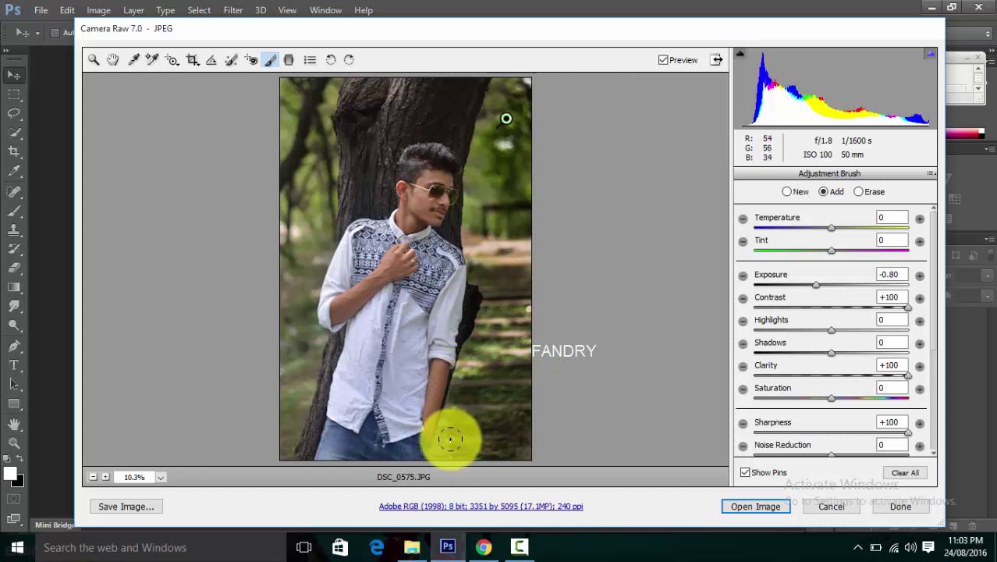
mouse_move(449, 436)
mouse_down()
mouse_move(448, 456)
mouse_move(495, 423)
mouse_move(518, 451)
mouse_move(502, 156)
mouse_move(483, 116)
mouse_move(483, 204)
mouse_move(472, 185)
mouse_move(474, 211)
mouse_move(458, 226)
mouse_move(509, 116)
mouse_move(276, 84)
mouse_move(415, 94)
mouse_move(397, 101)
mouse_move(358, 84)
mouse_move(437, 95)
mouse_move(487, 67)
mouse_move(415, 89)
mouse_move(308, 49)
mouse_move(266, 131)
mouse_move(285, 116)
mouse_move(277, 350)
mouse_move(276, 251)
mouse_move(292, 209)
mouse_move(274, 420)
mouse_move(280, 334)
mouse_move(303, 400)
mouse_move(323, 355)
mouse_move(321, 335)
mouse_move(312, 334)
mouse_move(326, 356)
mouse_move(318, 355)
mouse_move(316, 384)
mouse_move(326, 345)
mouse_move(297, 239)
mouse_move(309, 120)
mouse_move(292, 99)
mouse_move(266, 109)
mouse_move(334, 149)
mouse_move(367, 118)
mouse_move(300, 204)
mouse_move(301, 267)
mouse_move(334, 207)
mouse_move(340, 156)
mouse_move(289, 283)
mouse_move(290, 256)
mouse_move(293, 379)
mouse_move(313, 260)
mouse_move(305, 244)
mouse_move(305, 305)
mouse_move(305, 276)
mouse_move(289, 349)
mouse_move(345, 196)
mouse_move(371, 178)
mouse_move(383, 188)
mouse_move(374, 178)
mouse_move(329, 211)
mouse_move(295, 205)
mouse_move(297, 316)
mouse_move(365, 216)
mouse_move(382, 148)
mouse_move(362, 147)
mouse_move(527, 138)
mouse_move(507, 112)
mouse_up()
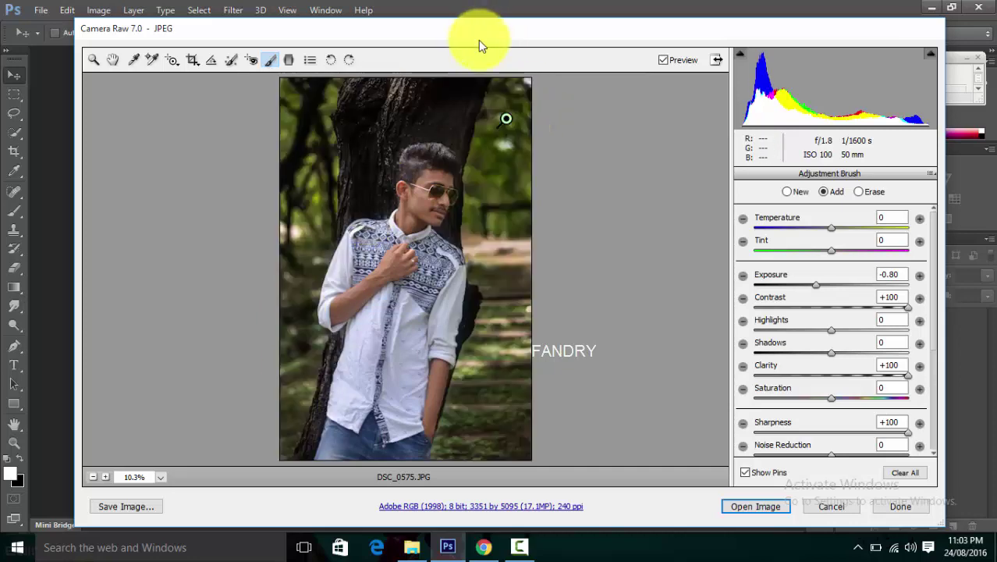
mouse_move(478, 40)
mouse_down()
mouse_move(479, 65)
mouse_move(501, 30)
mouse_up()
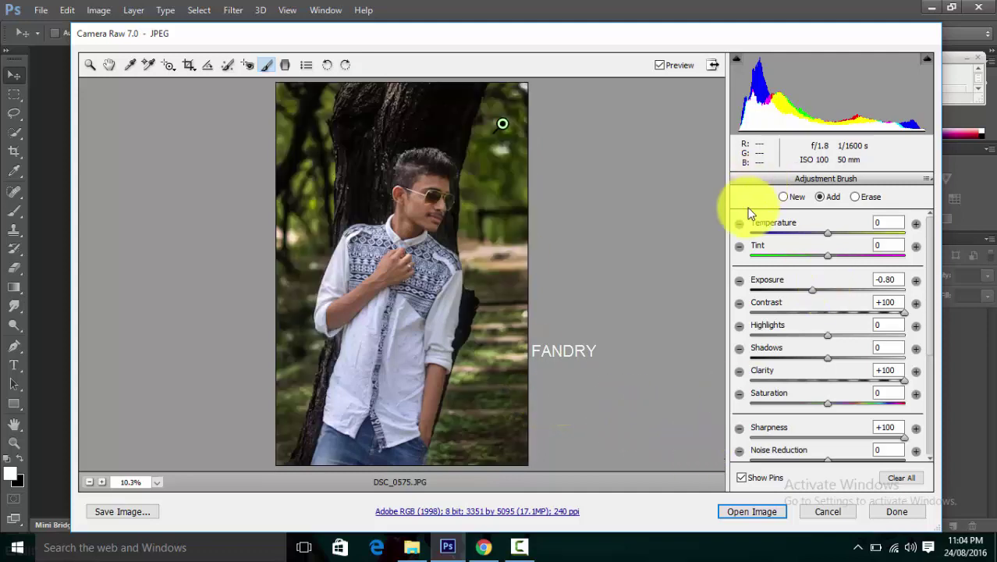
- Preview the brush mask, then set global Clarity to +100 and Blacks to about -50
key(y)
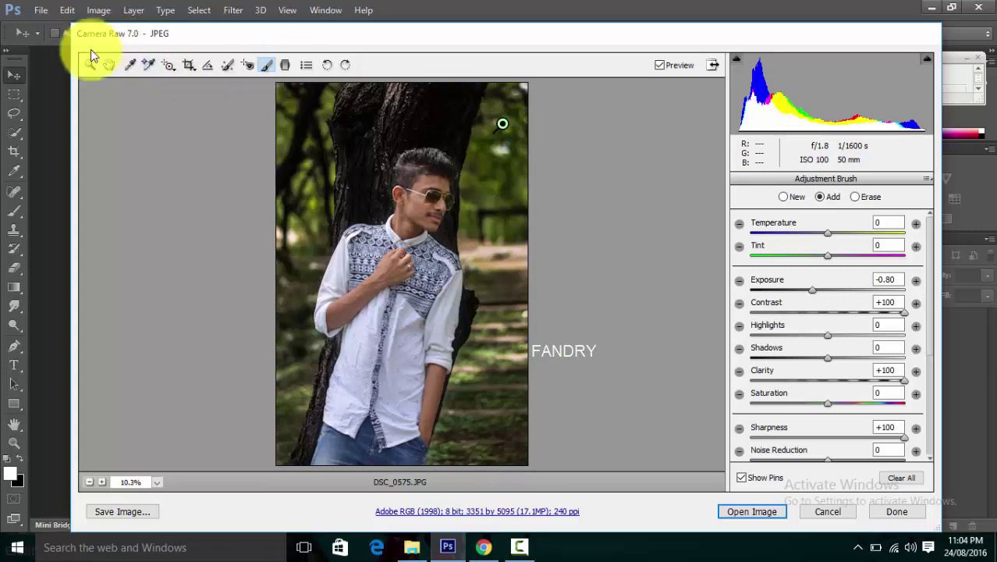
click(89, 64)
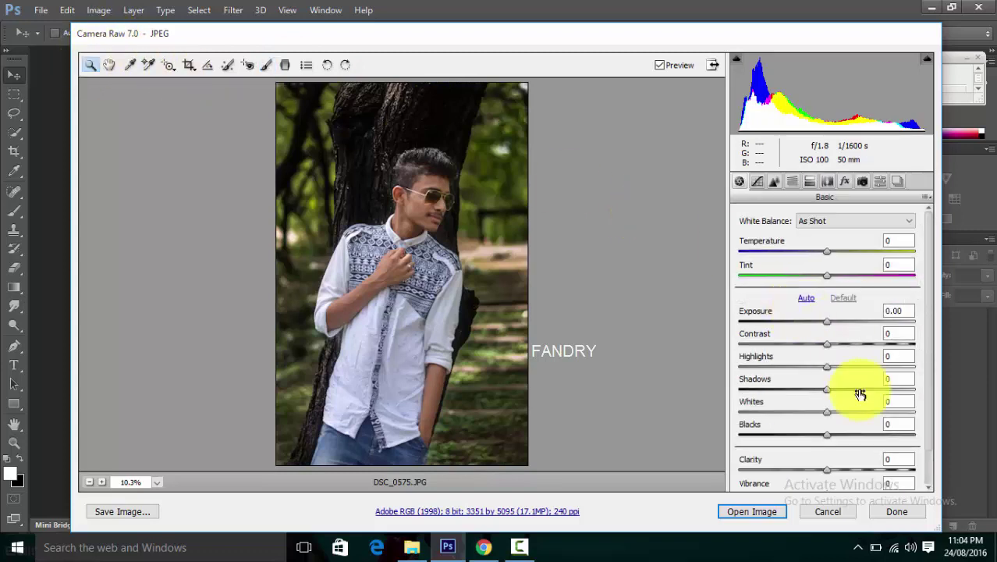
click(873, 469)
drag(871, 467, 913, 468)
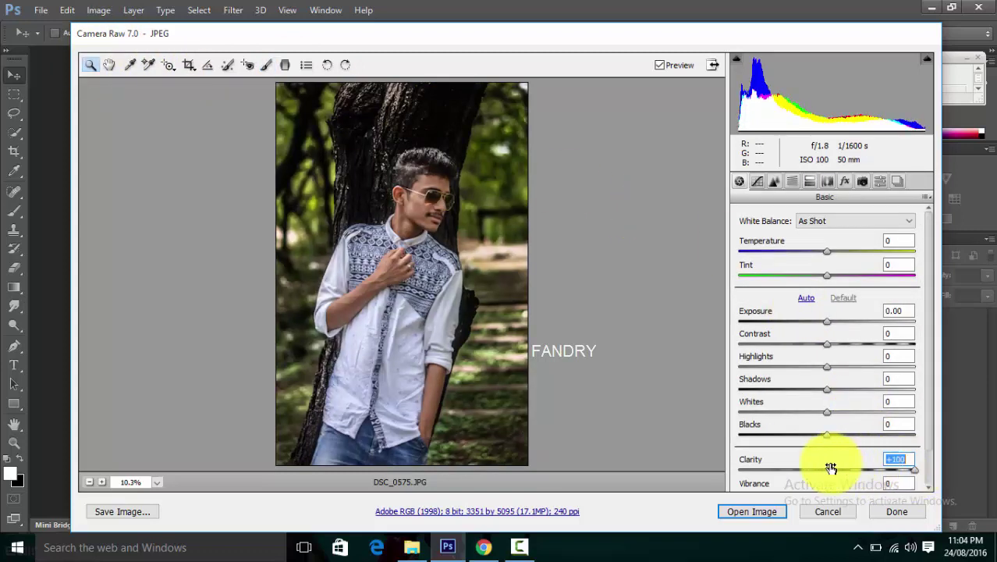
drag(809, 436, 742, 436)
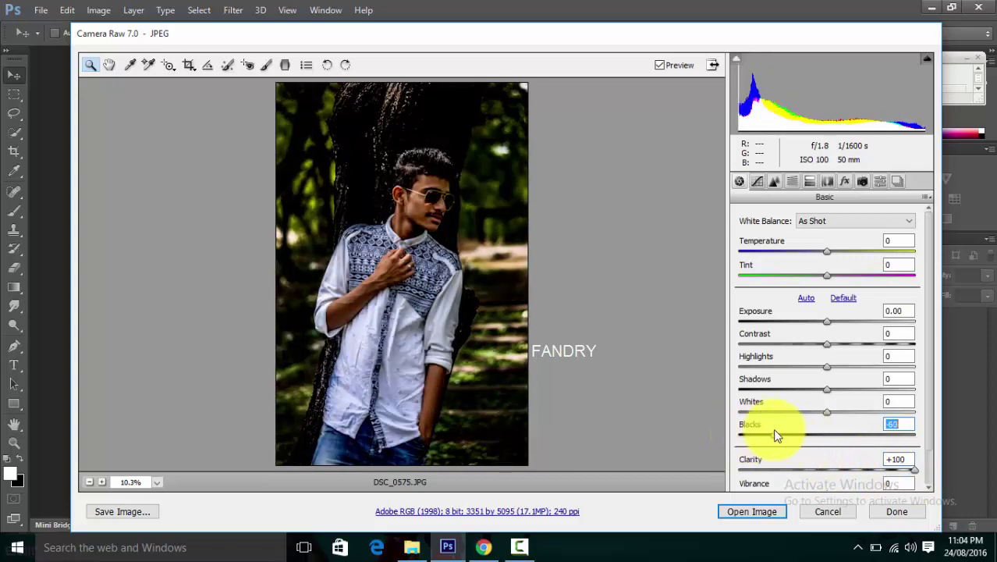
drag(743, 435, 783, 435)
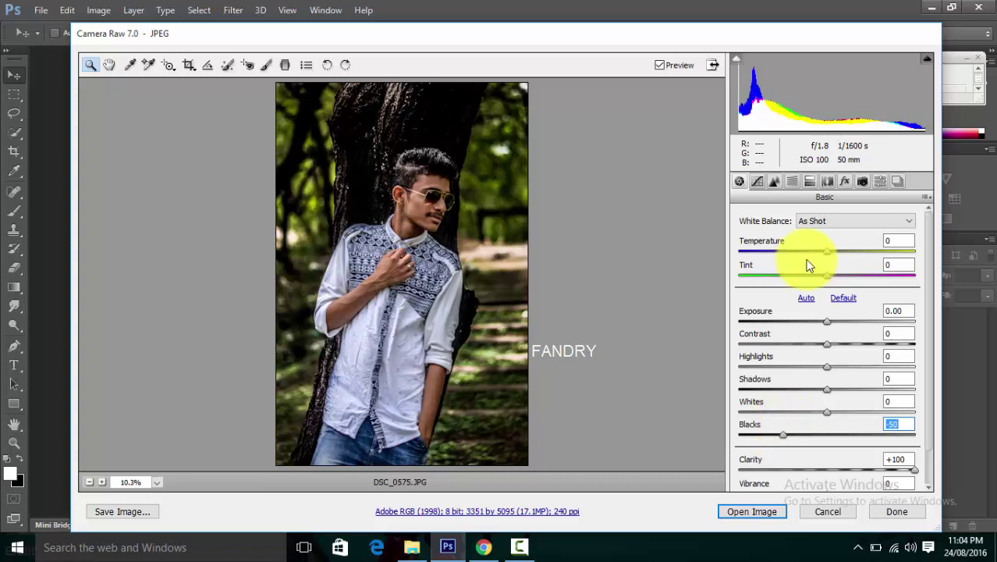
click(794, 184)
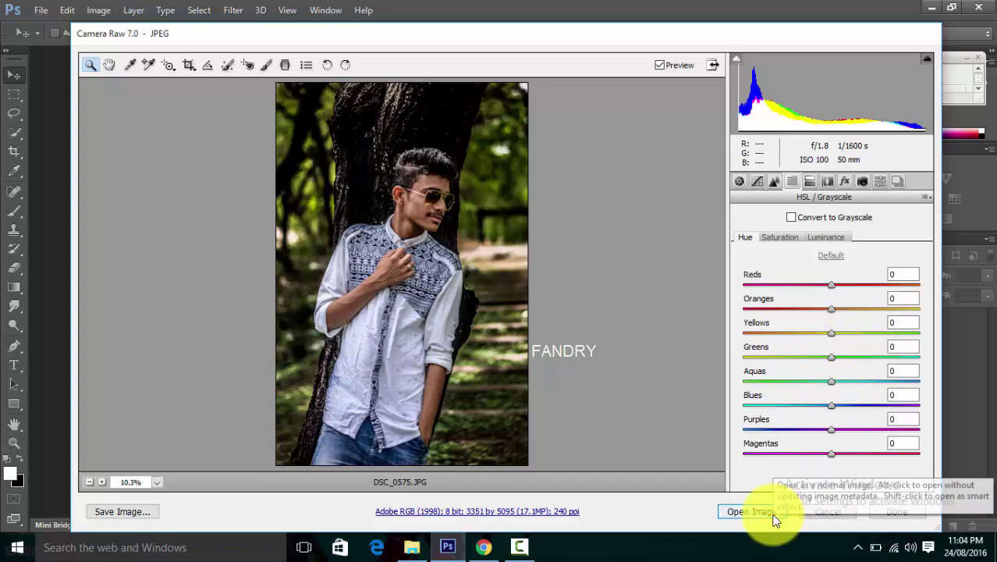
- Try Yellows saturation at +100, reset it to 0, and open the image in Photoshop
click(780, 237)
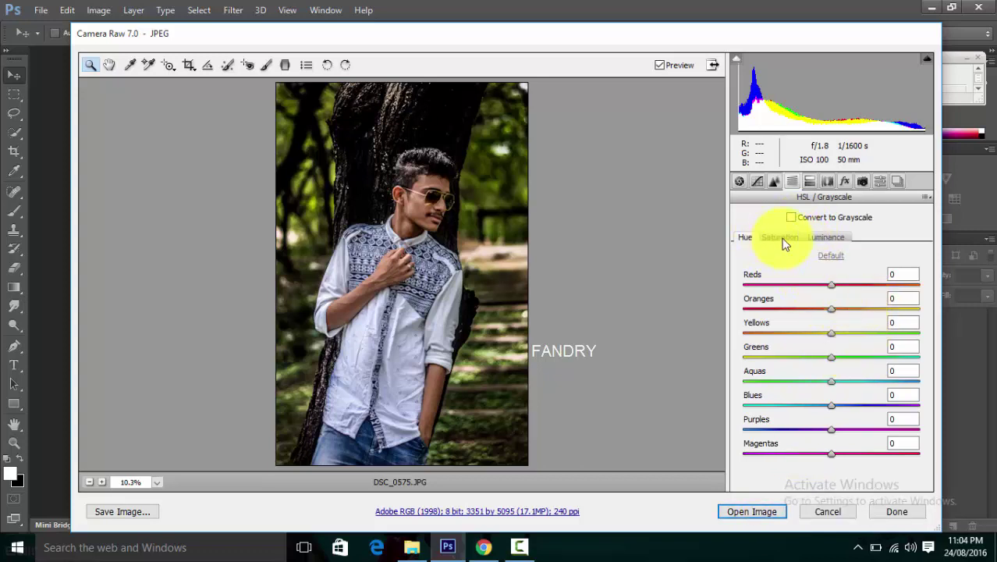
drag(904, 337, 928, 331)
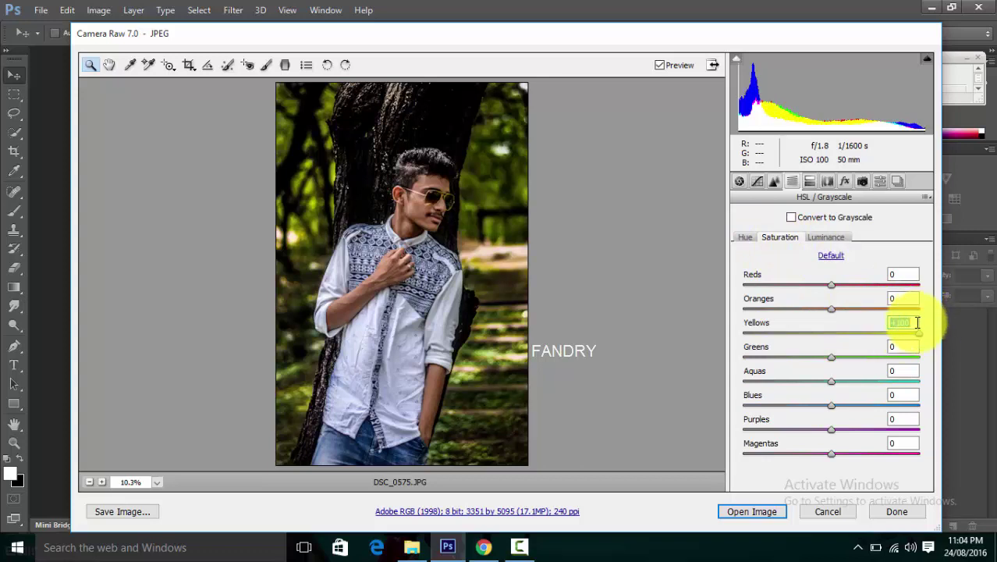
text(0)
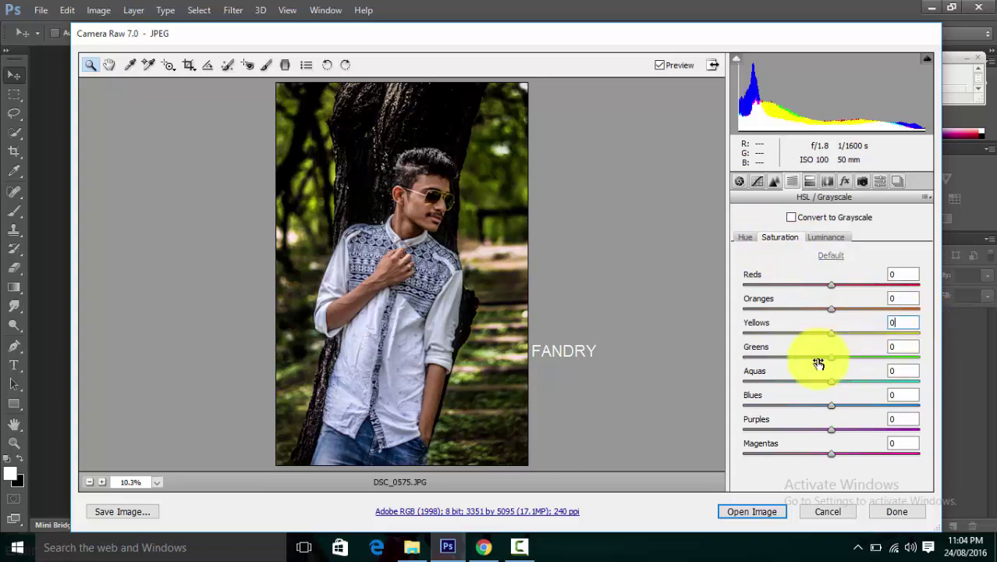
click(753, 519)
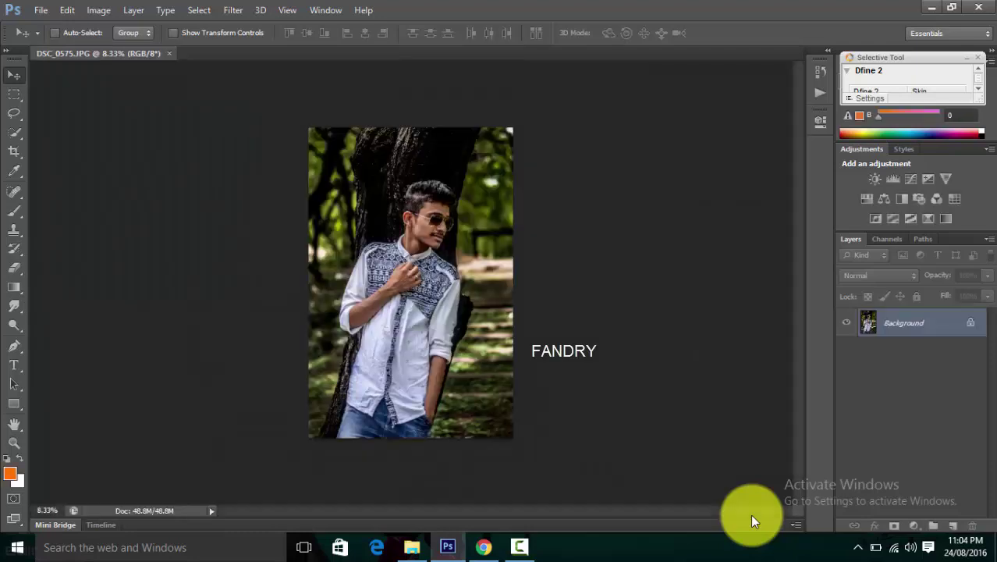
- Launch Color Efex Pro 4 from the Filter menu's Nik Collection
click(233, 10)
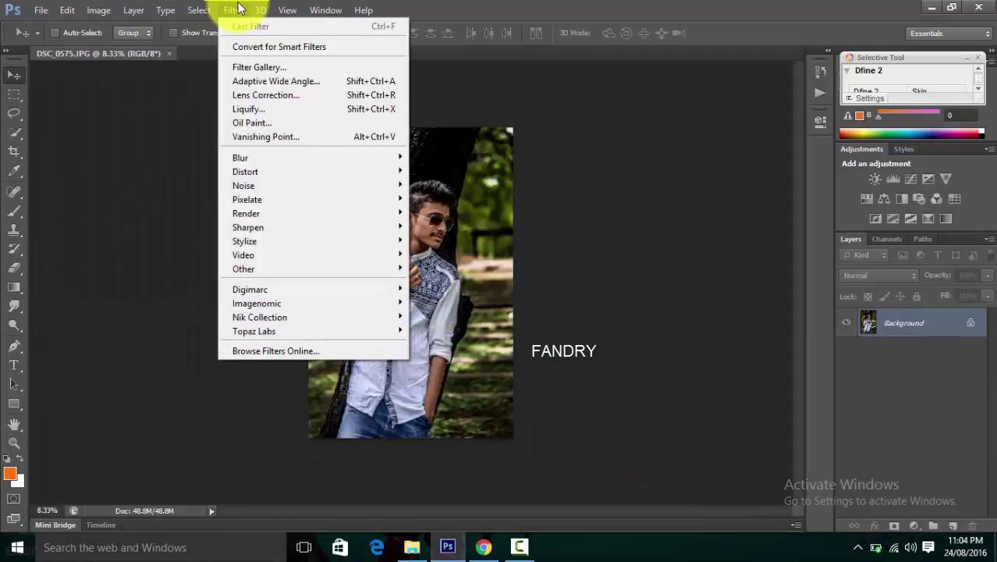
mouse_move(260, 316)
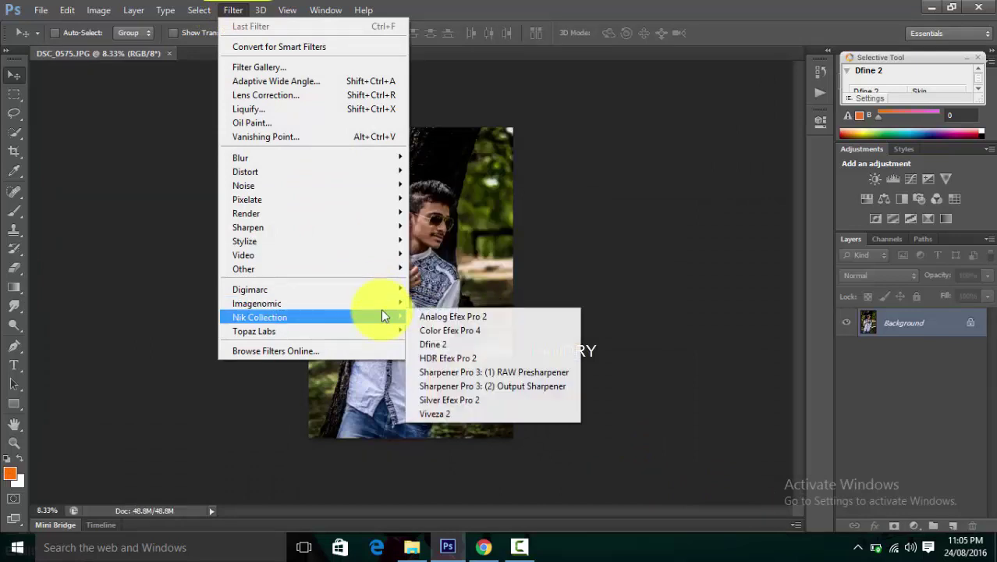
click(443, 334)
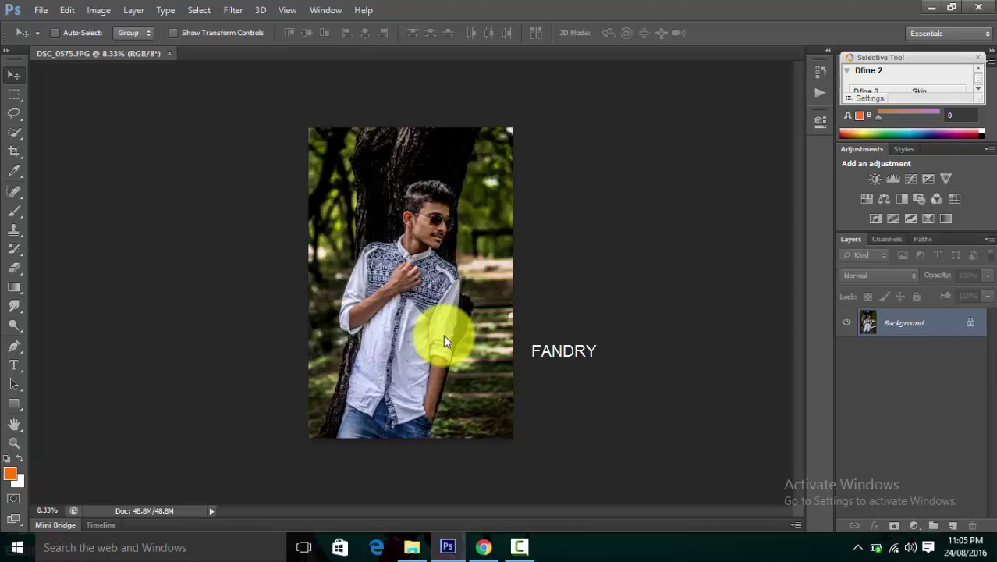
click(484, 291)
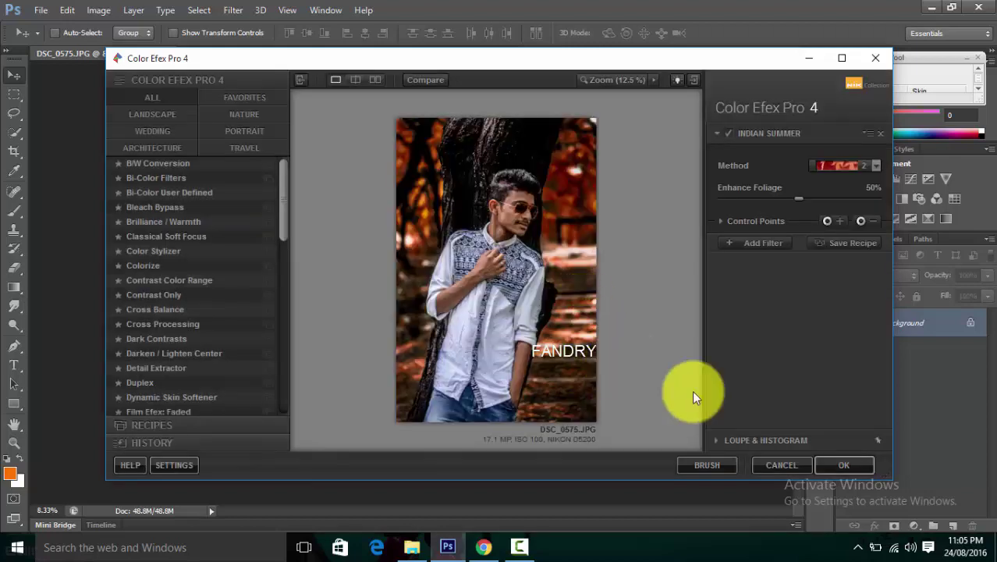
- Apply Color Efex Pro 4's Indian Summer filter to the photo
click(817, 469)
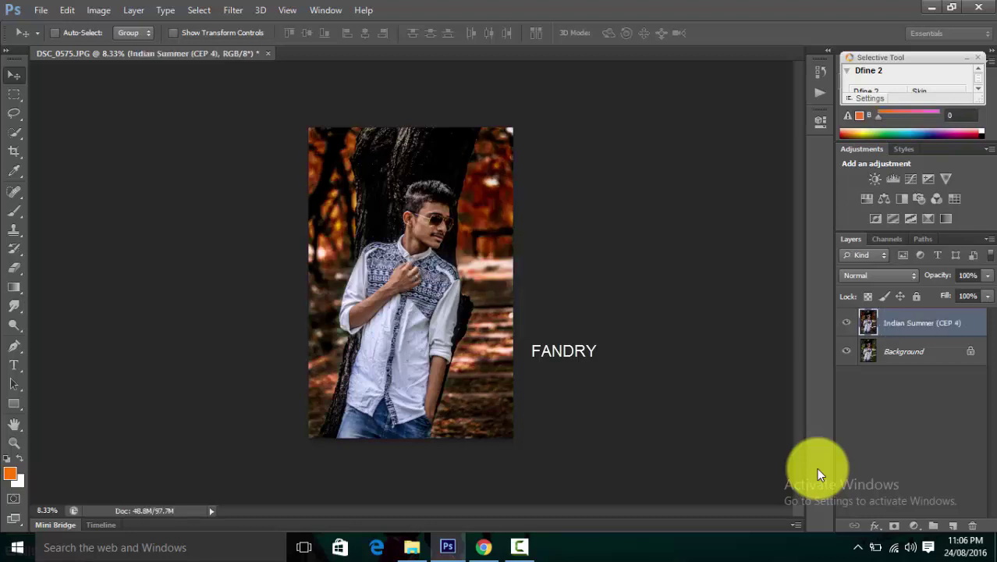
- Zoom in and paint with the History Brush over the sunglass lenses to restore their colour
click(17, 248)
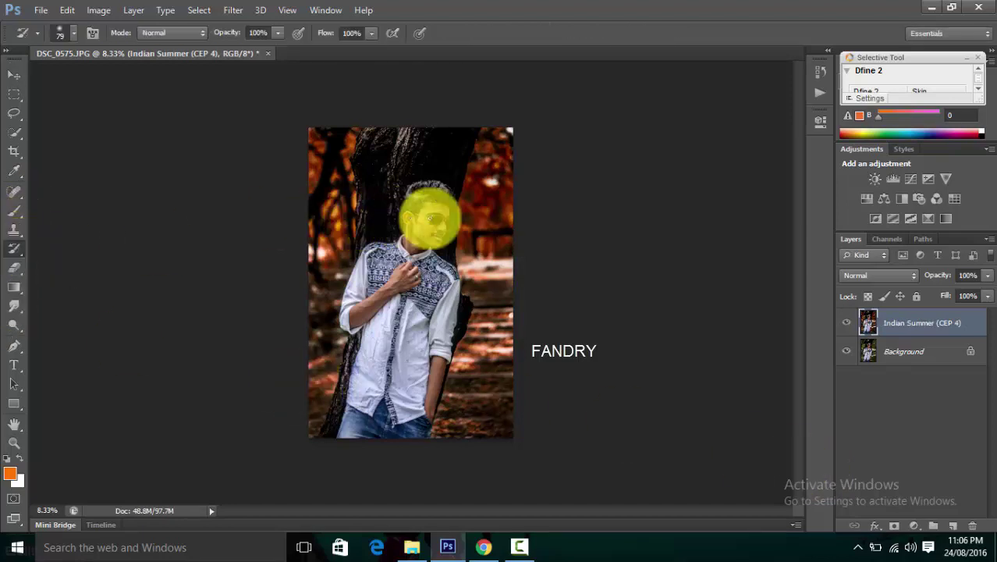
key(ctrl+plus)
key(ctrl+plus)
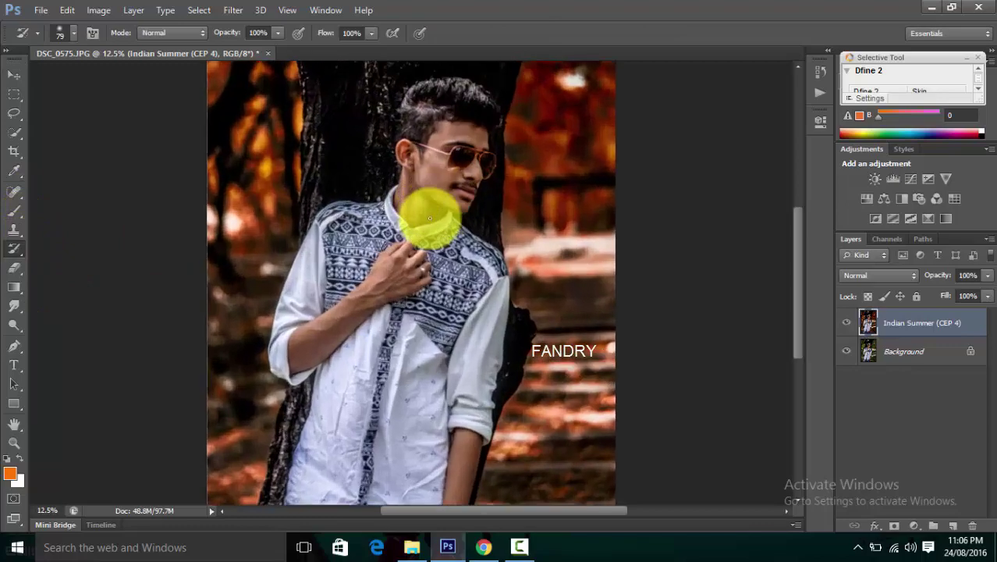
key(ctrl+plus)
key(ctrl+plus)
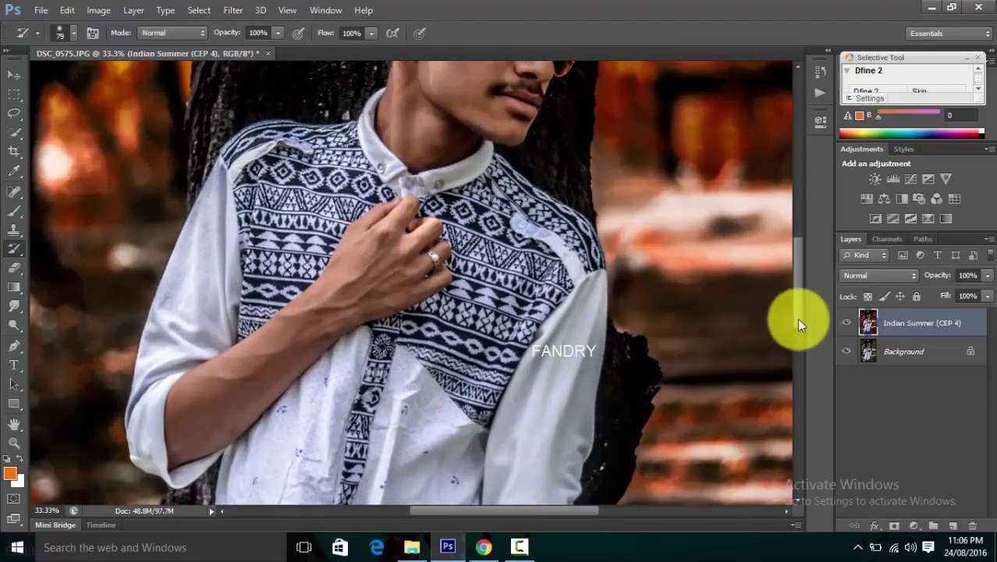
drag(796, 318, 796, 280)
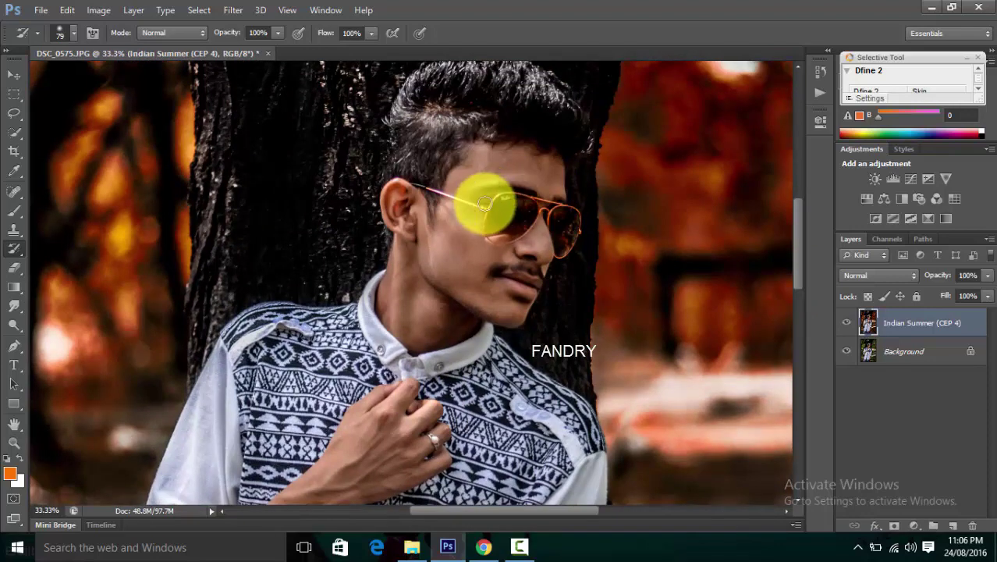
mouse_move(497, 202)
mouse_down()
mouse_move(515, 189)
mouse_move(542, 204)
mouse_move(526, 233)
mouse_move(535, 228)
mouse_move(525, 223)
mouse_move(507, 234)
mouse_move(546, 205)
mouse_move(561, 215)
mouse_move(552, 228)
mouse_move(564, 249)
mouse_move(575, 213)
mouse_move(558, 256)
mouse_move(556, 223)
mouse_move(576, 212)
mouse_up()
key(ctrl+minus)
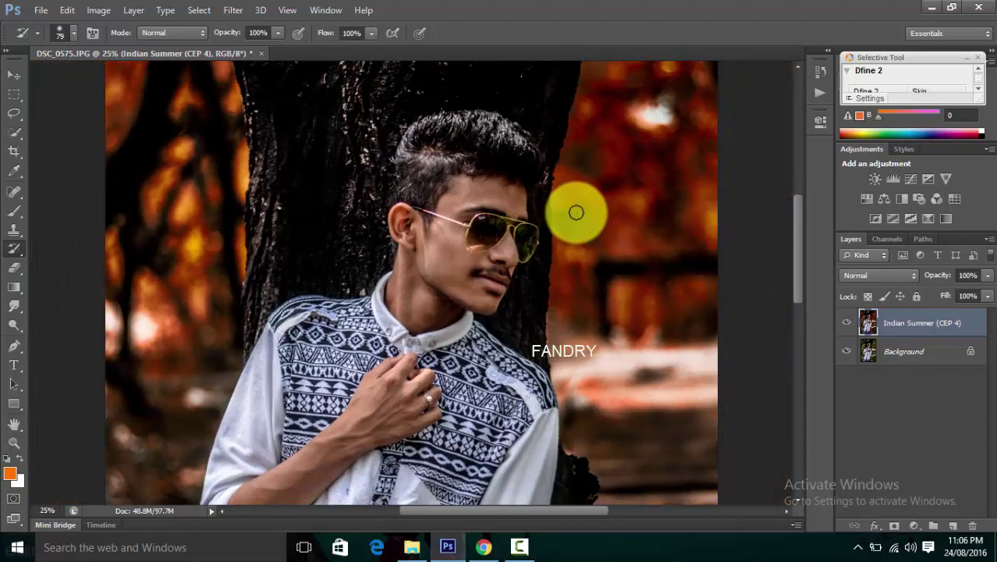
key(ctrl+minus)
key(ctrl+minus)
key(ctrl+minus)
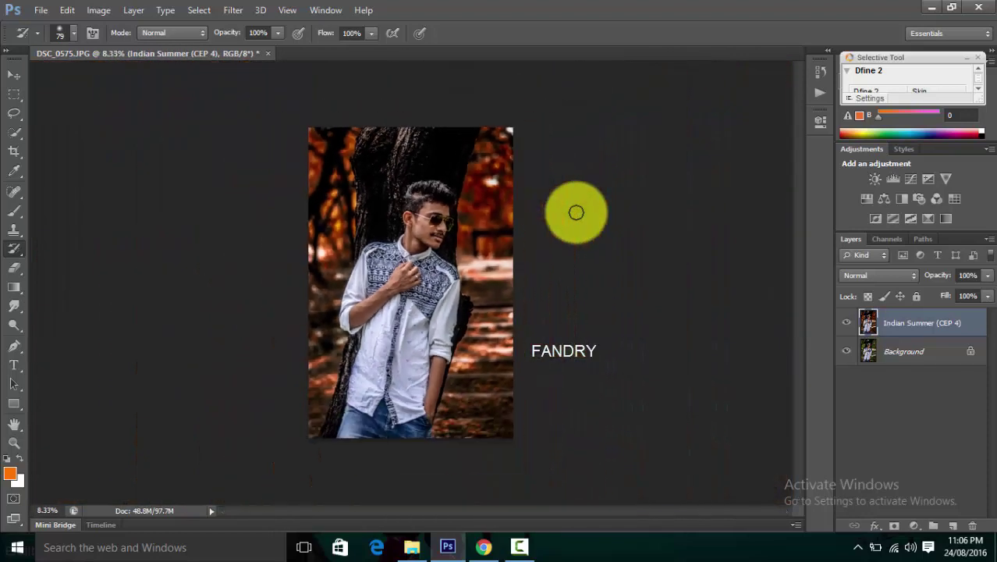
- Add a Selective Color adjustment layer with Black at +14 in the Blacks range
click(917, 524)
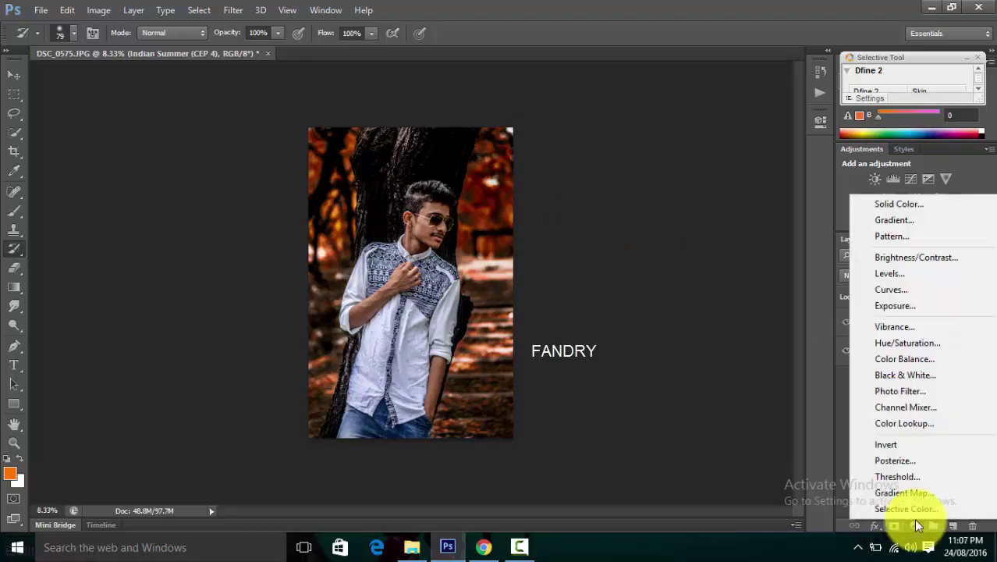
click(912, 508)
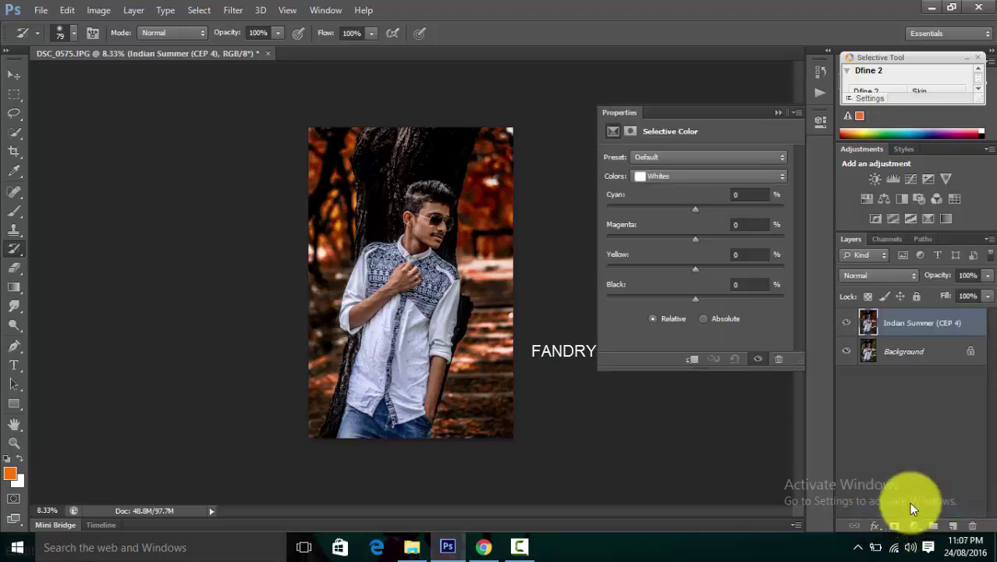
click(712, 178)
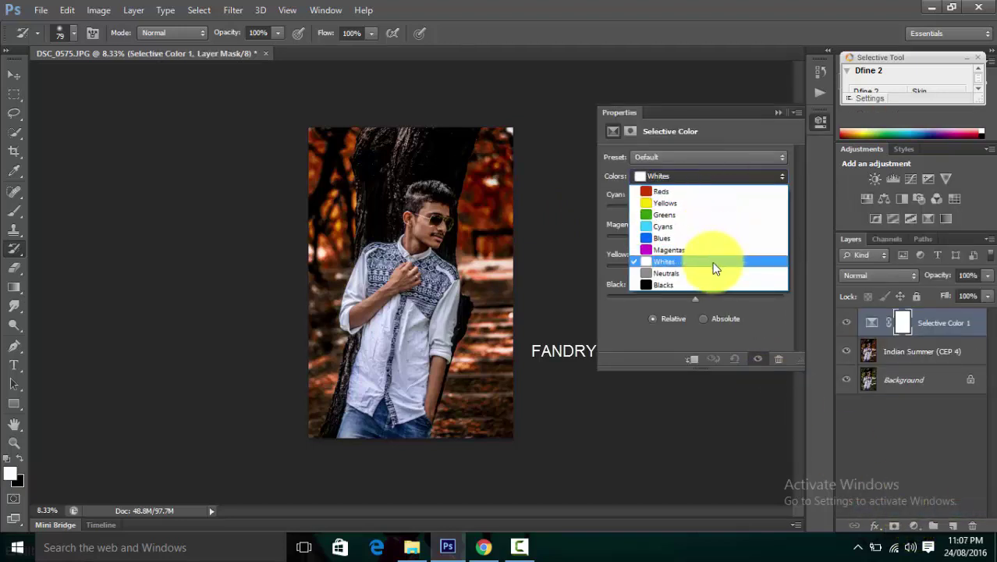
click(708, 284)
drag(718, 302, 707, 300)
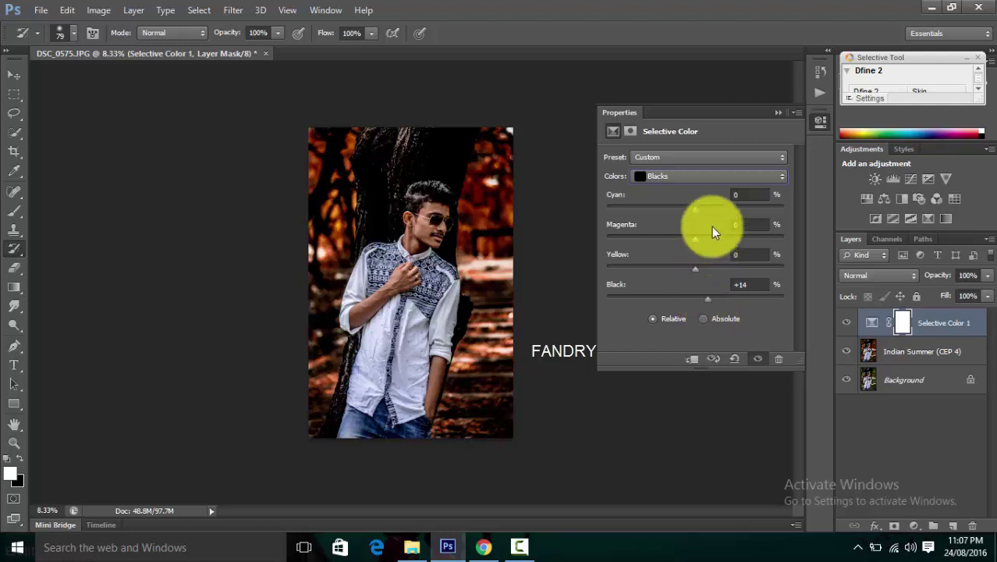
- Add about +13 Black to the Reds range of Selective Color 1
click(710, 176)
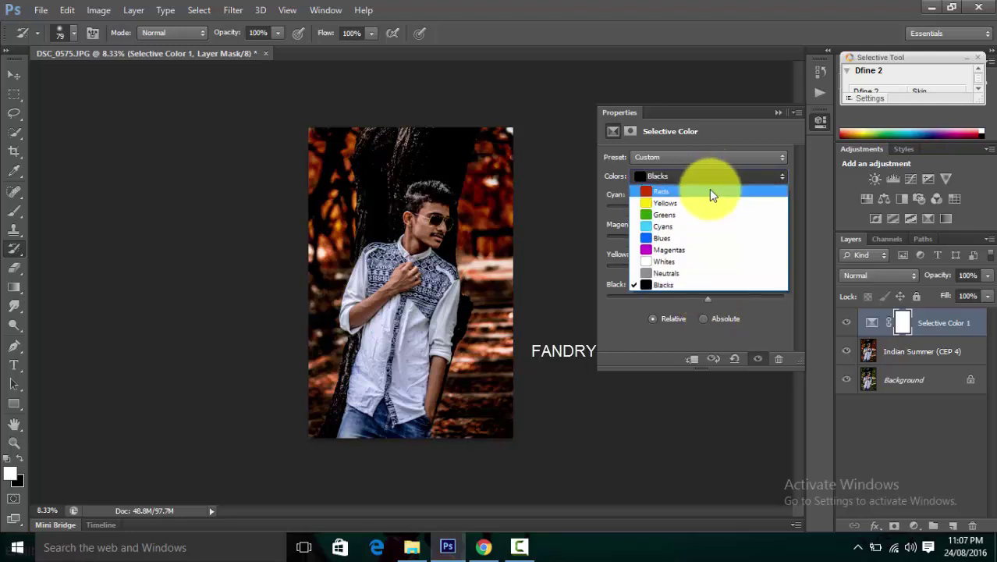
click(709, 191)
drag(714, 298, 706, 297)
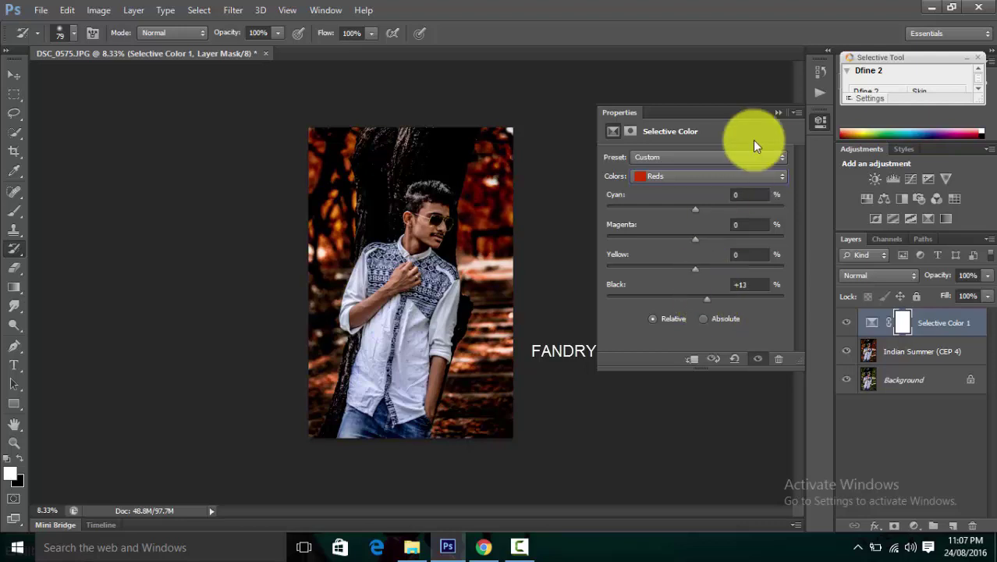
click(776, 114)
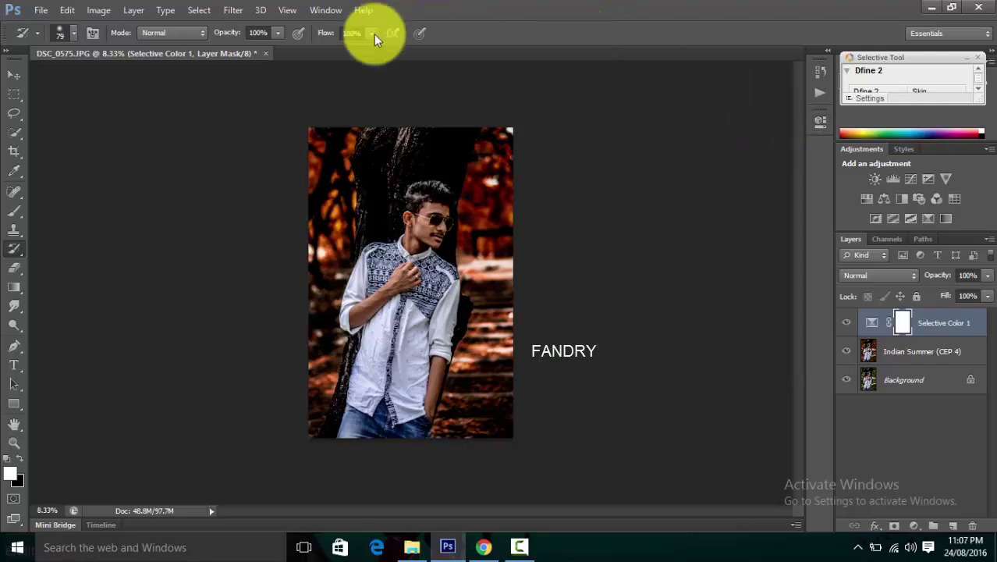
- Select the Selective Color 1, Indian Summer (CEP 4) and Background layers and choose Merge Layers
click(234, 9)
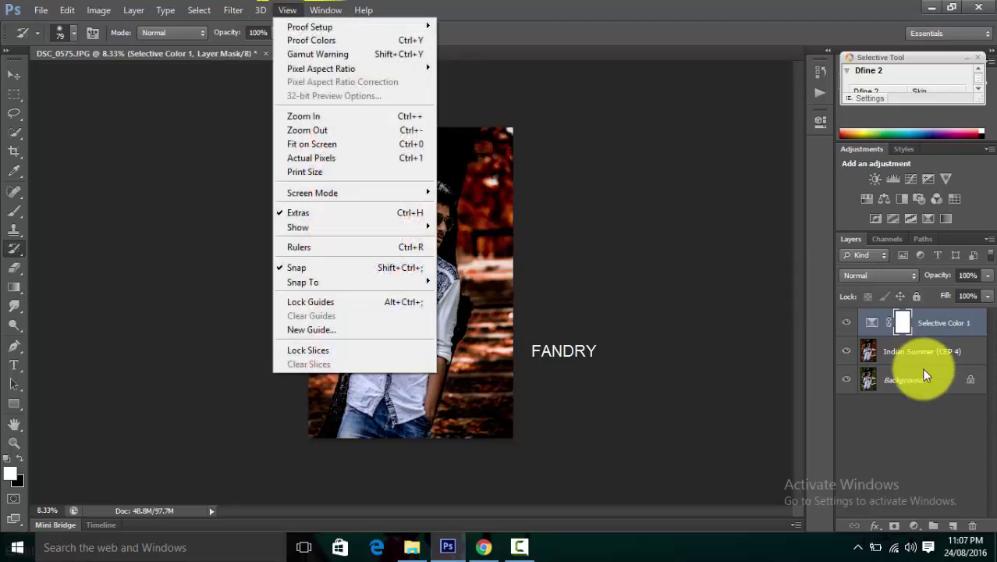
click(913, 379)
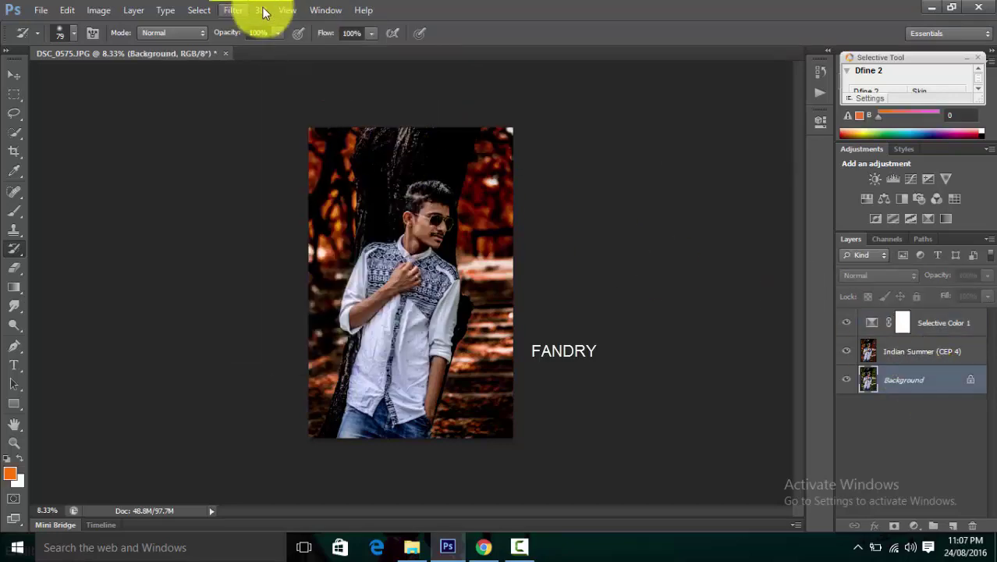
click(234, 10)
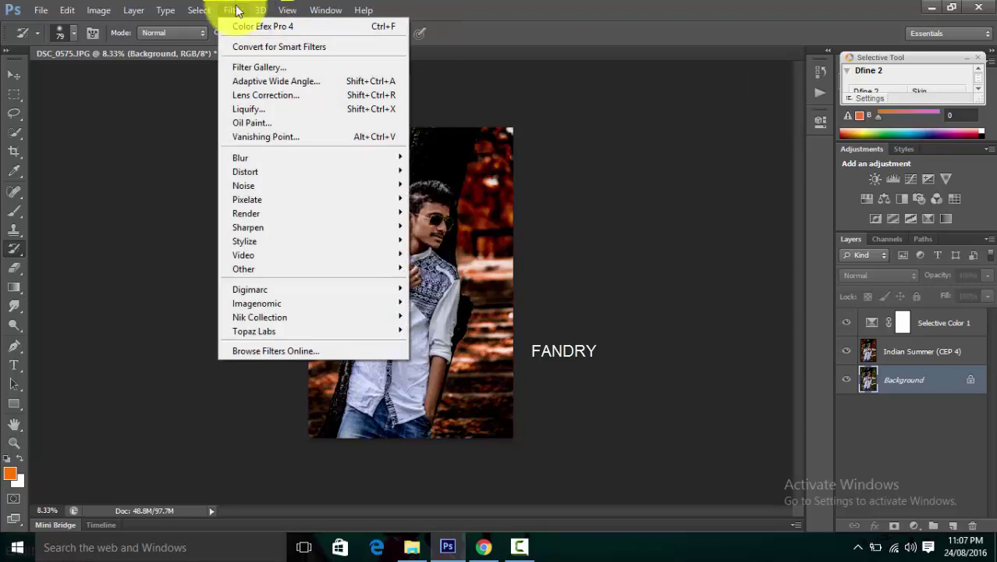
click(886, 354)
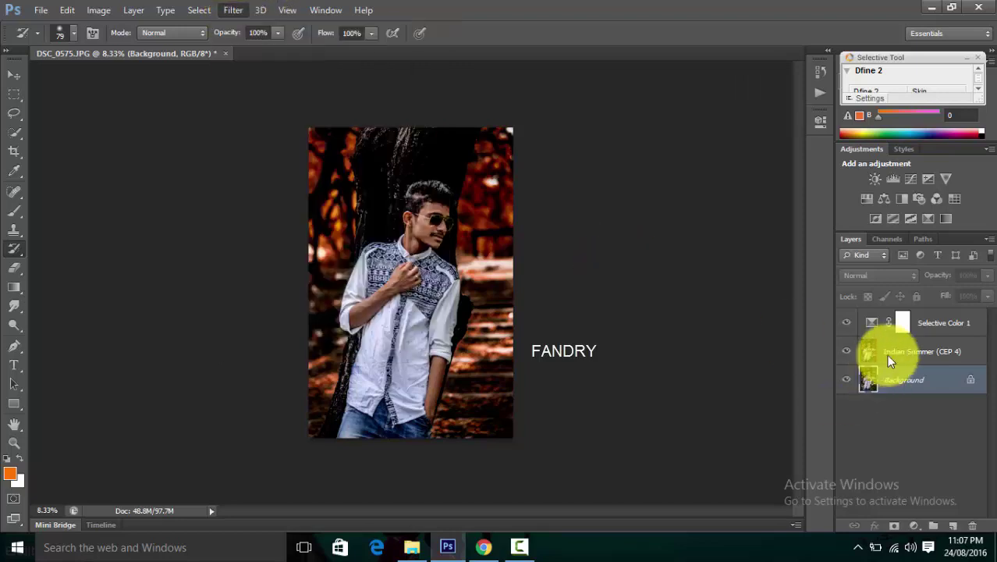
click(886, 354)
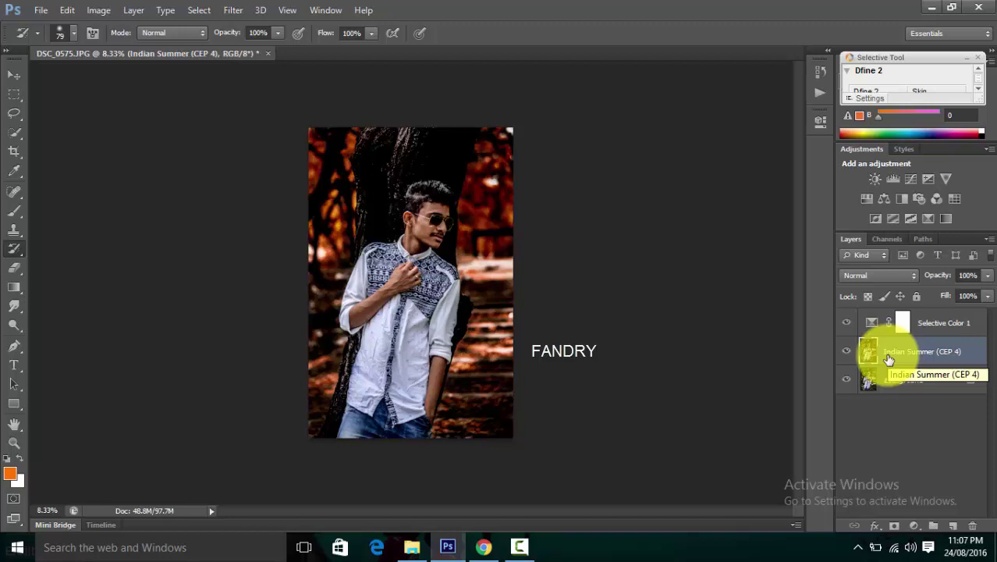
shift+click(934, 326)
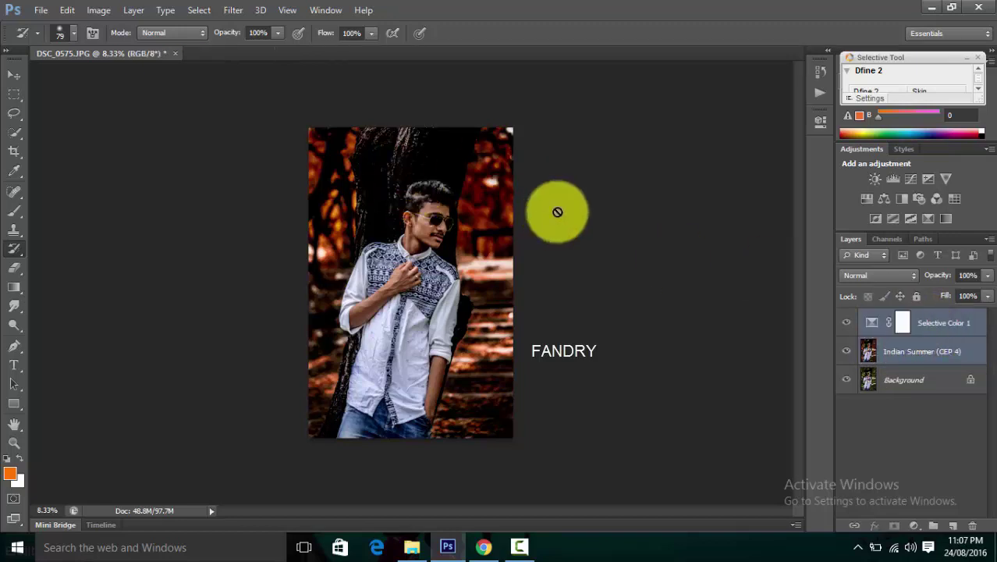
shift+click(897, 379)
right_click(897, 380)
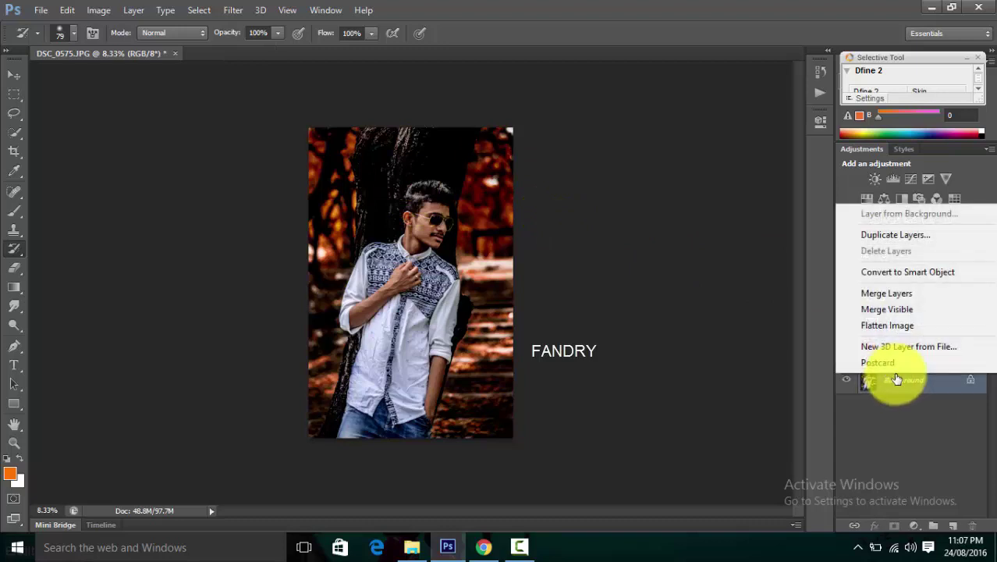
click(874, 296)
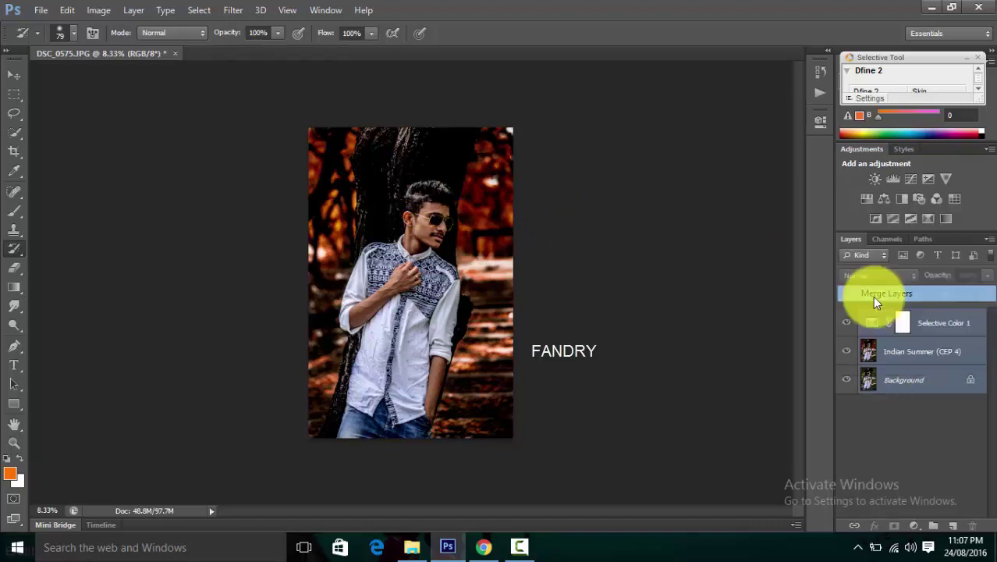
- Start the Oil Paint filter with Stylization 5 and Cleanliness 5
click(233, 10)
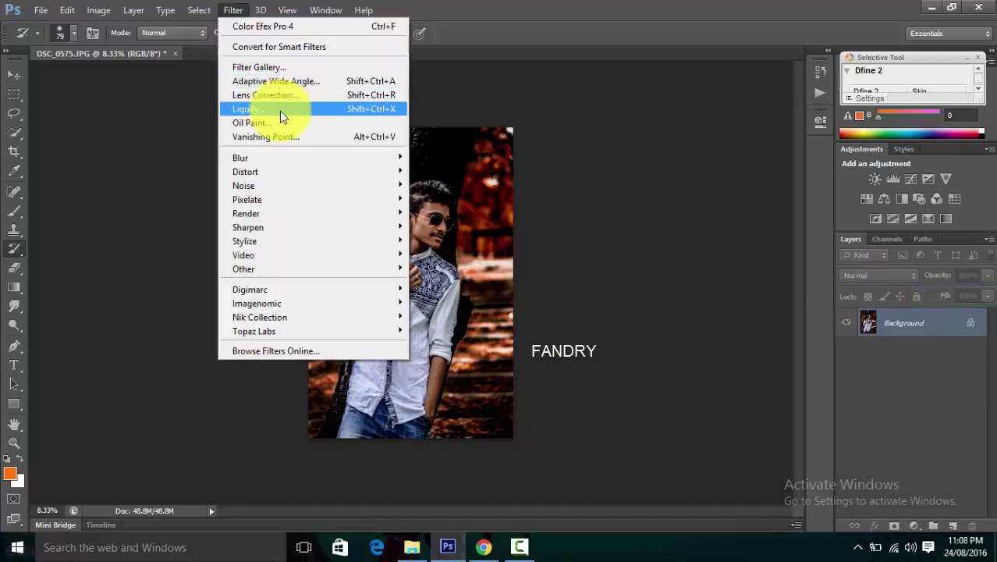
click(280, 123)
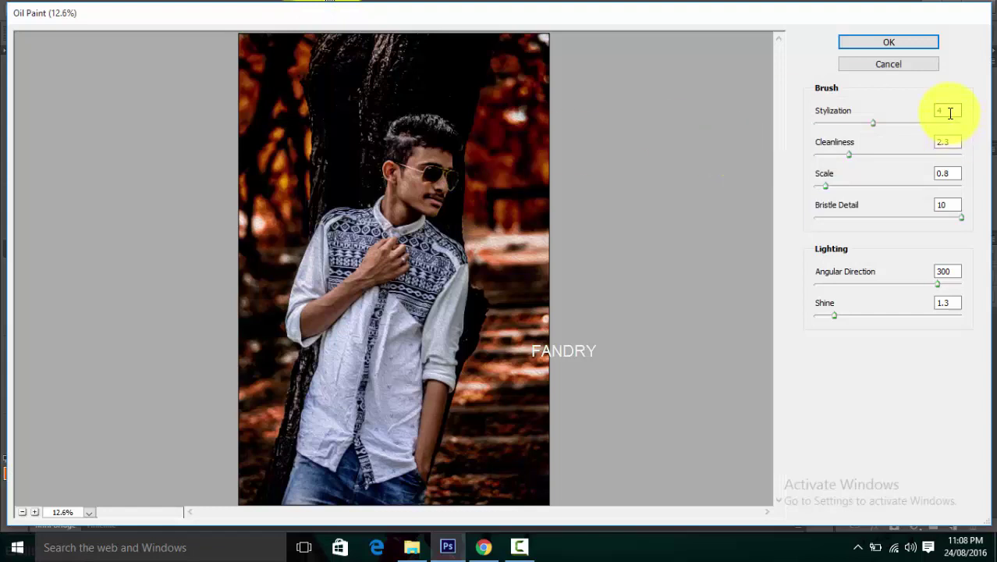
click(950, 113)
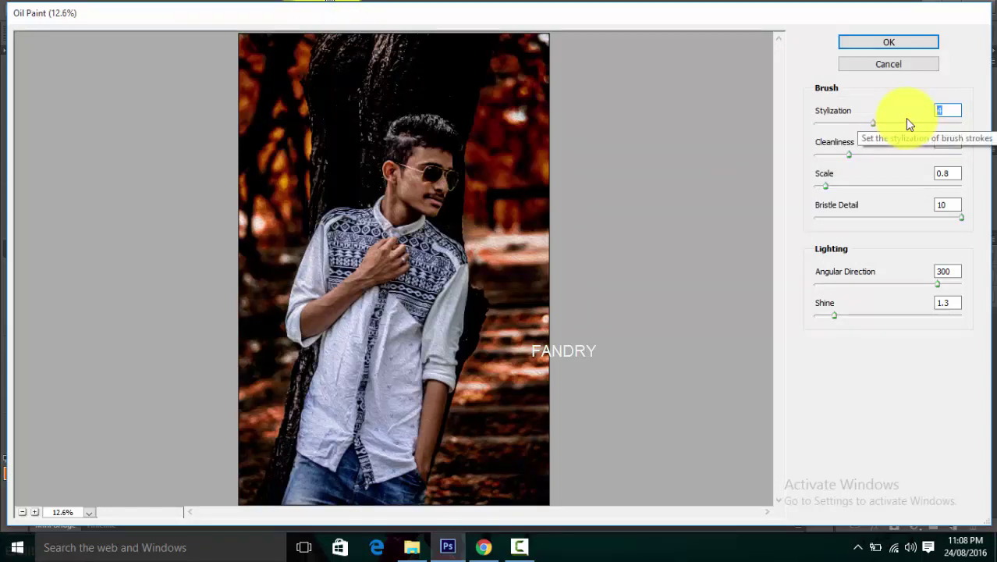
text(5)
click(949, 141)
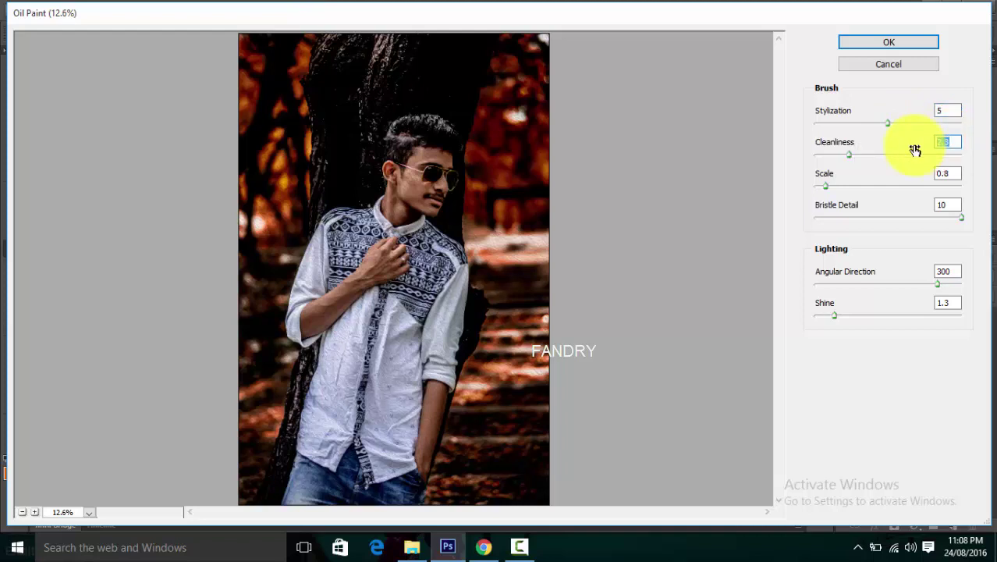
text(5)
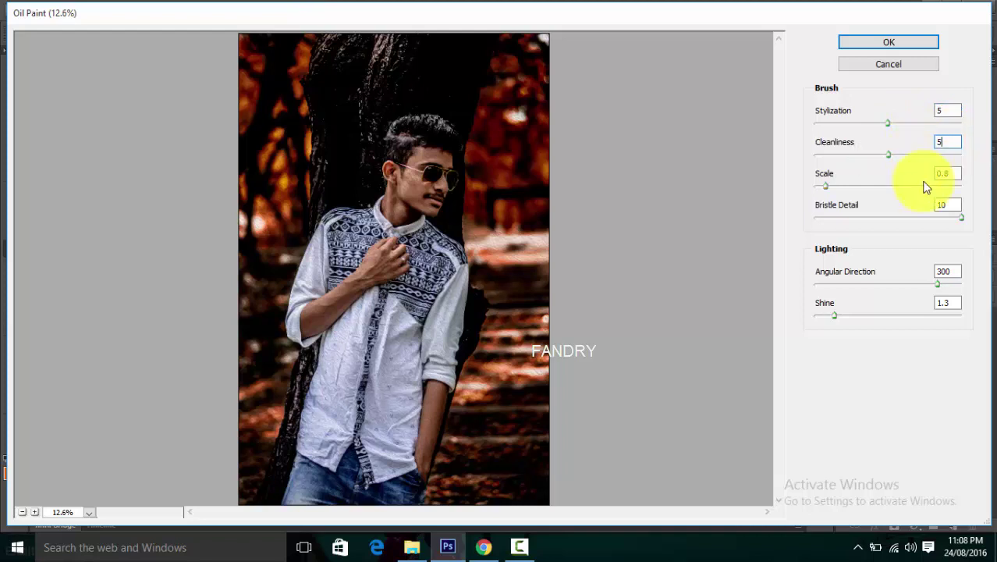
- Set Oil Paint Scale to 0.1 and Angular Direction to 360, checking the zoomed preview
drag(820, 192, 814, 194)
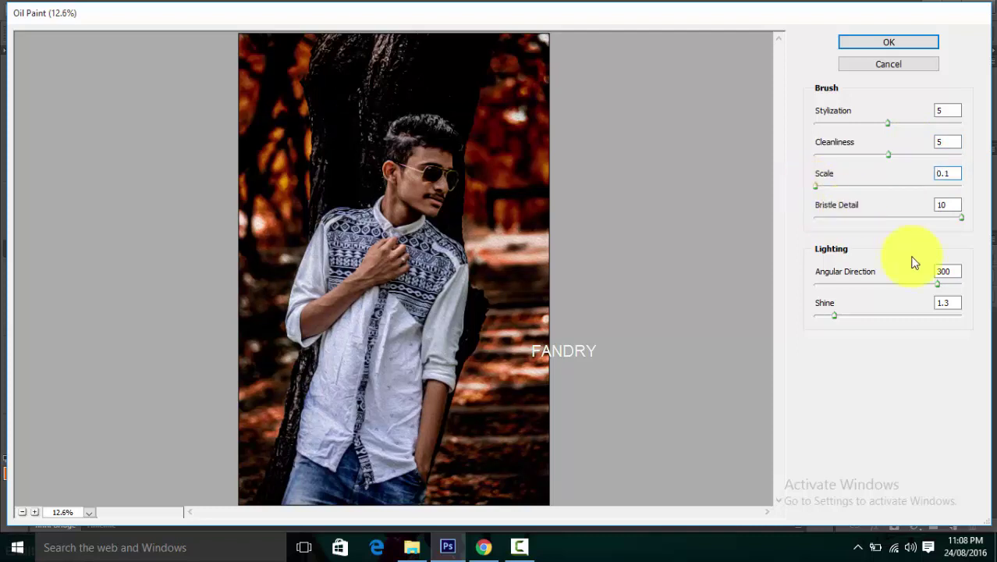
drag(946, 288, 950, 291)
key(ctrl+plus)
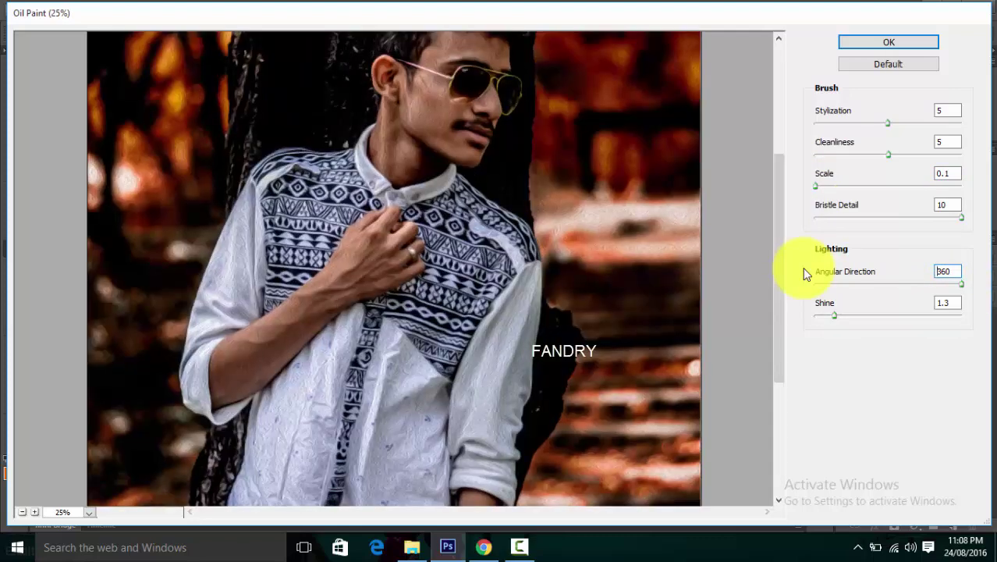
key(ctrl+minus)
key(ctrl+minus)
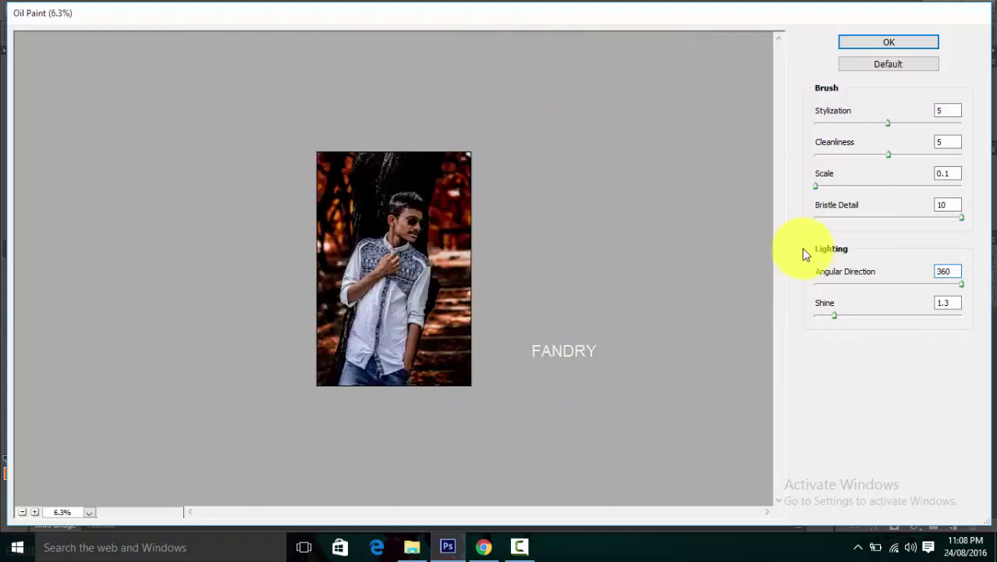
key(ctrl+plus)
key(ctrl+minus)
- Apply the Oil Paint filter and zoom in to inspect the painted photo
click(894, 38)
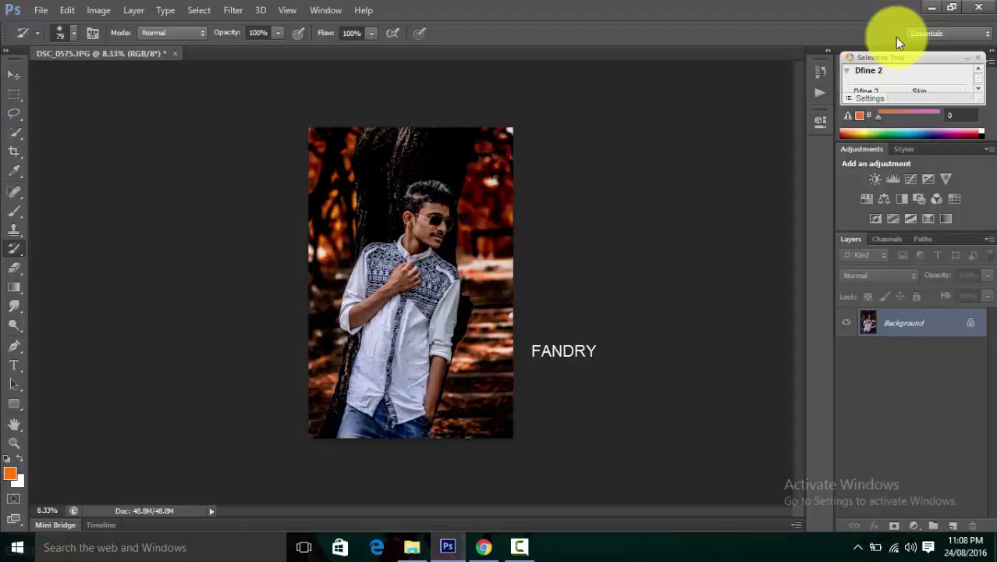
key(ctrl+plus)
key(ctrl+plus)
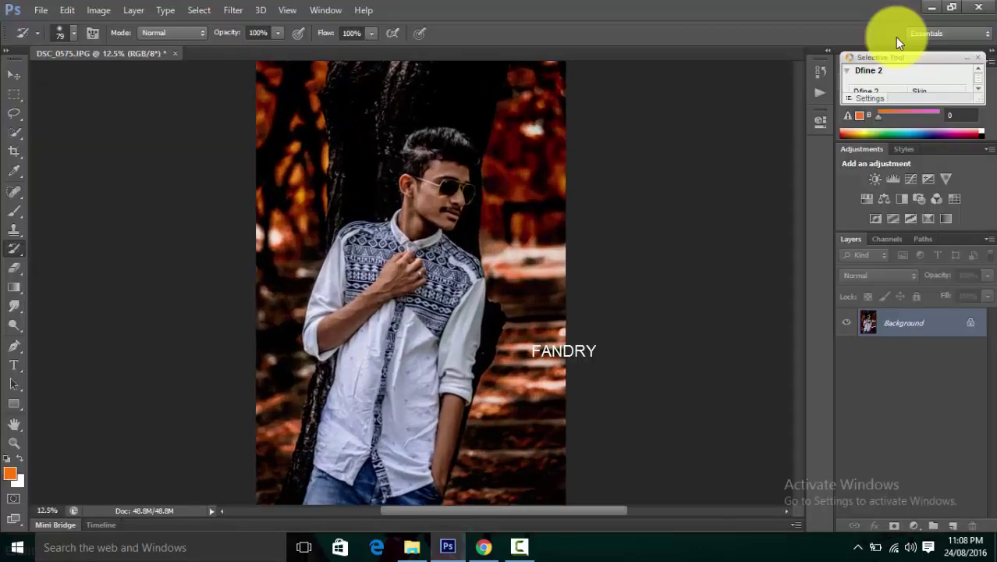
key(ctrl+minus)
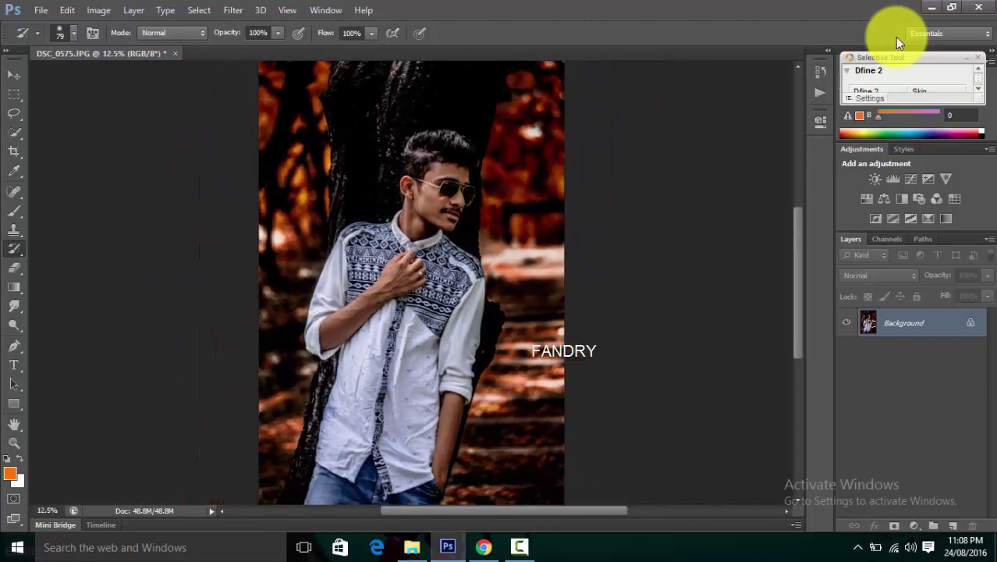
key(ctrl+minus)
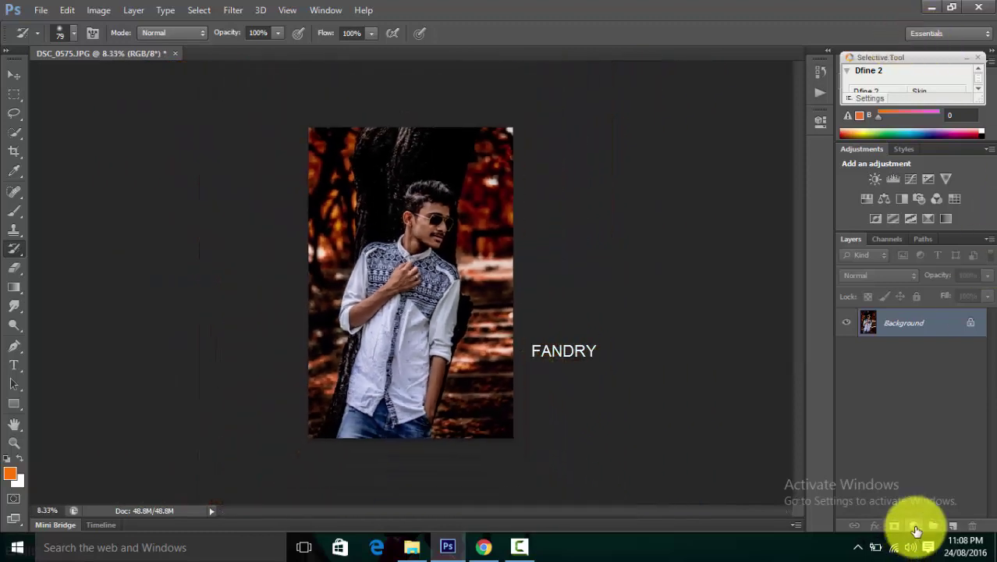
- Add a Selective Color adjustment layer with Reds Cyan lowered to -35
click(914, 525)
click(905, 518)
click(905, 517)
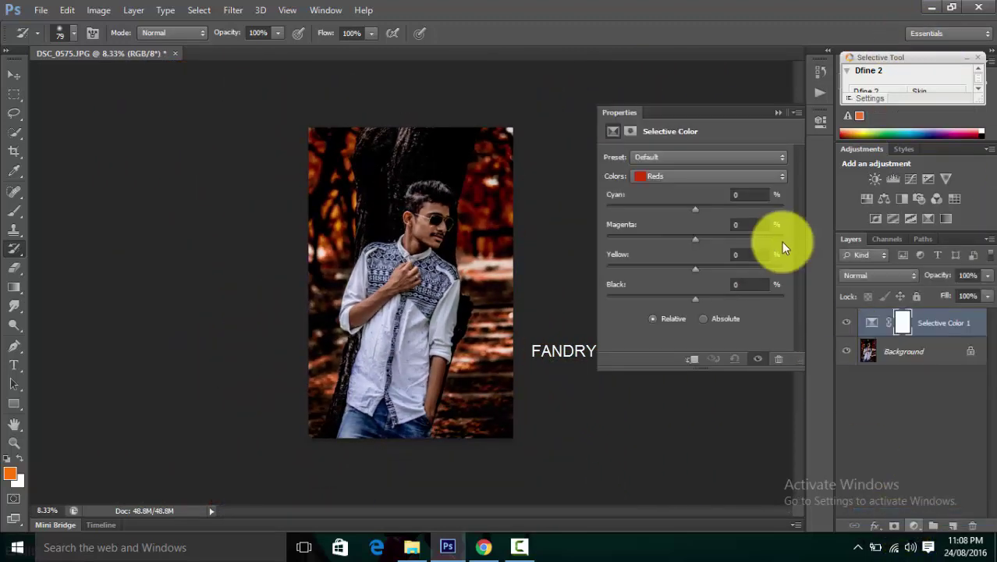
mouse_move(695, 207)
mouse_down()
mouse_move(705, 207)
mouse_move(655, 215)
mouse_move(663, 210)
mouse_up()
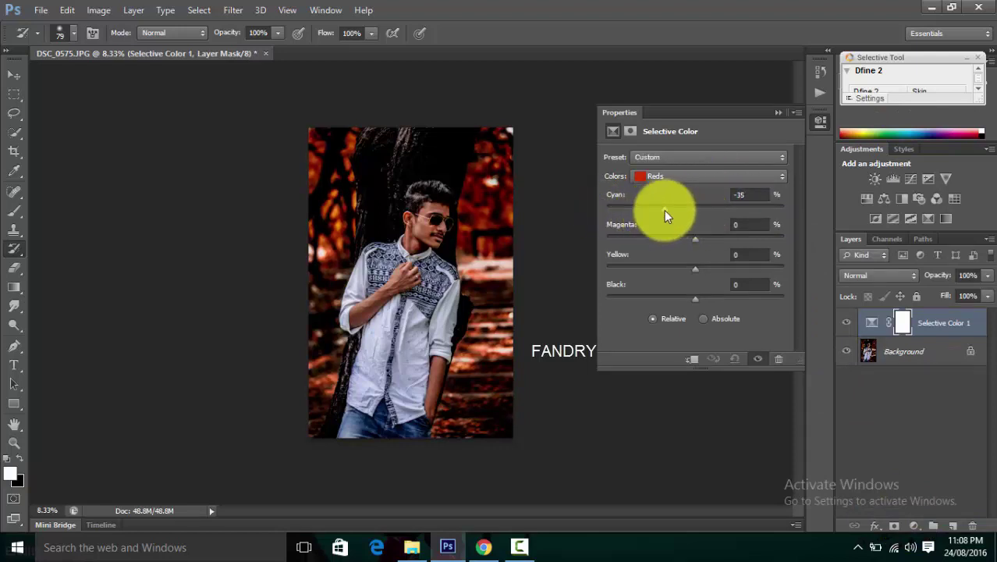
click(778, 113)
scroll(460, 272, up, 1)
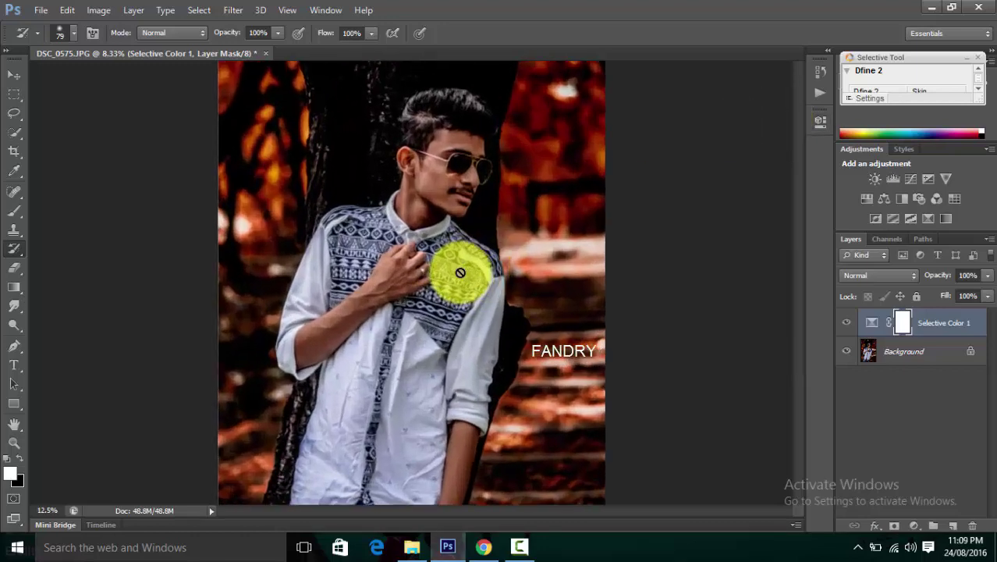
scroll(460, 272, up, 1)
scroll(460, 272, up, 1)
scroll(460, 272, down, 1)
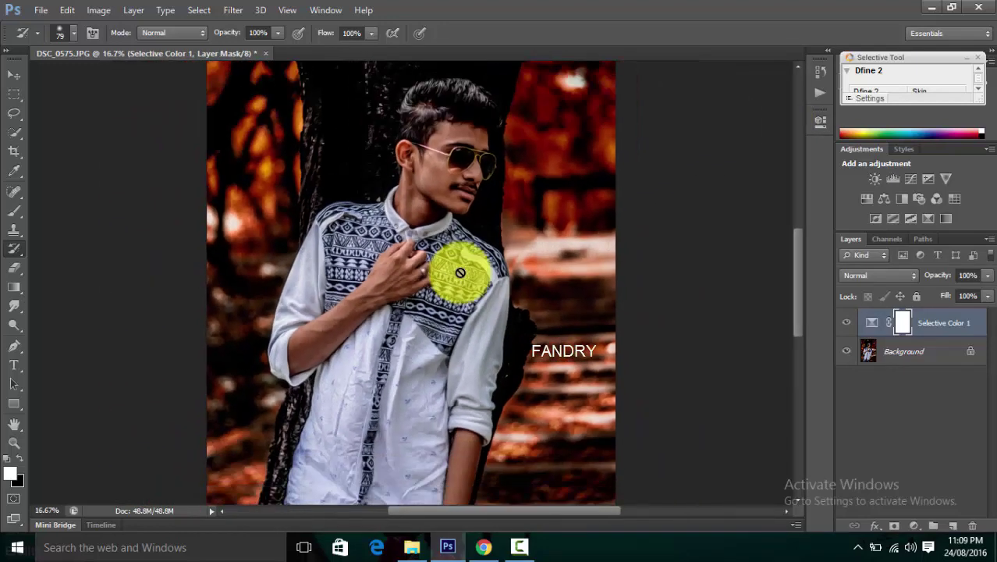
scroll(460, 272, down, 1)
scroll(460, 272, down, 1)
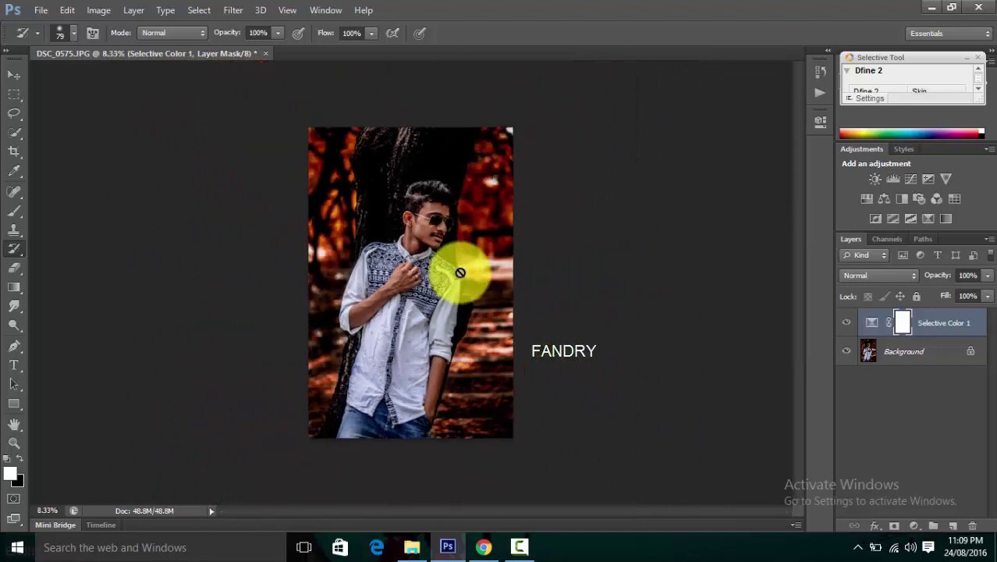
- Add a second Selective Color layer and set Blues Black to +10
click(913, 525)
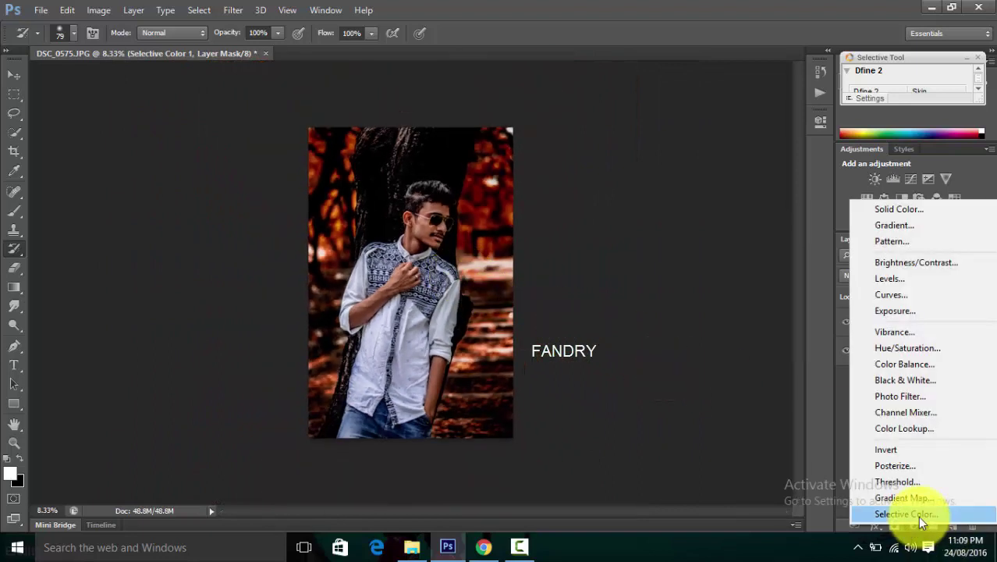
click(917, 516)
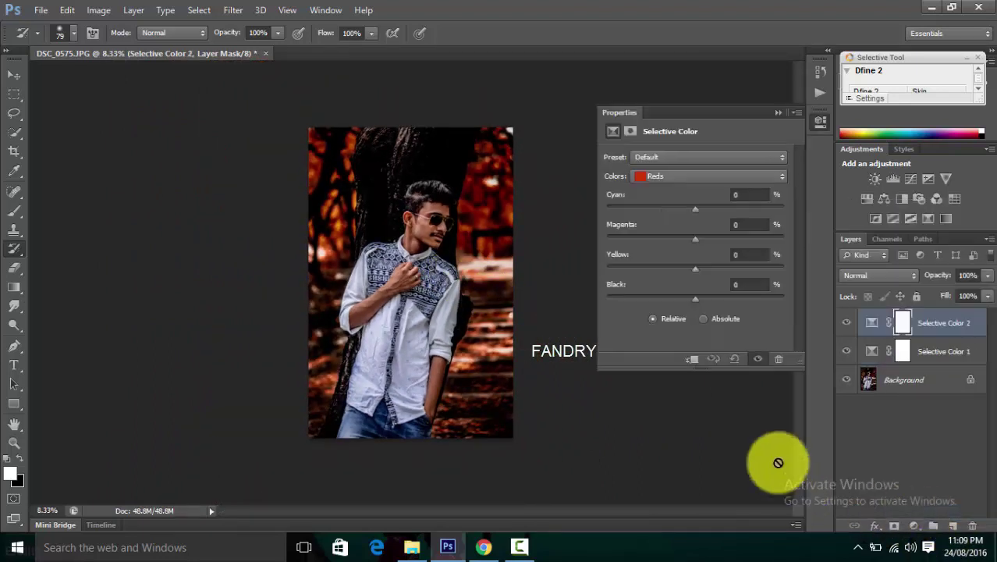
click(678, 179)
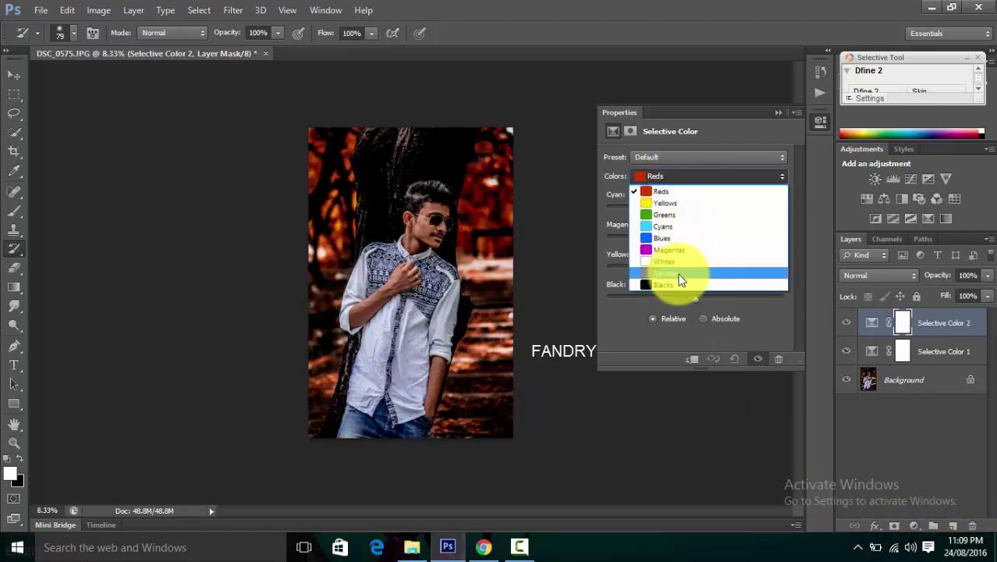
click(677, 272)
click(678, 175)
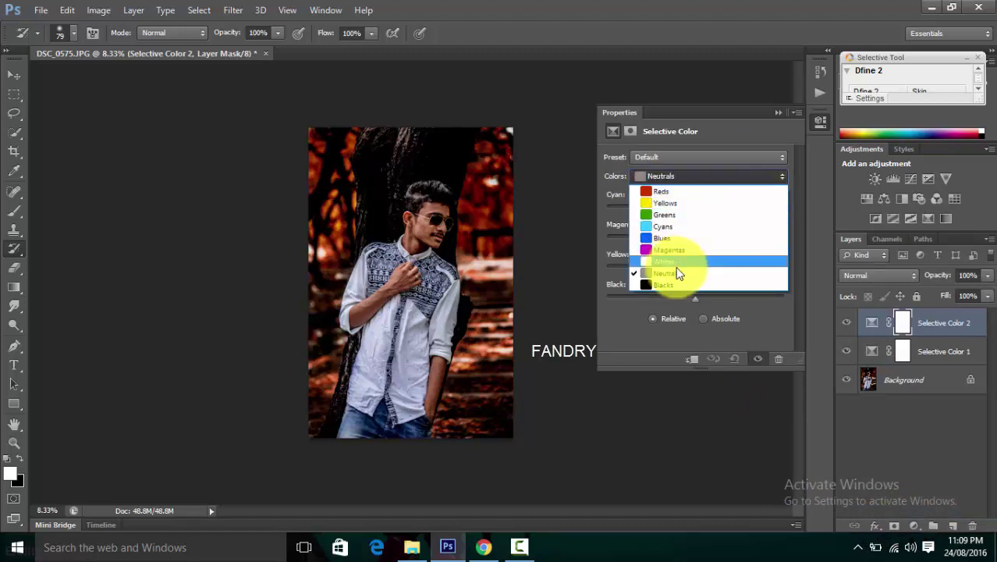
click(673, 238)
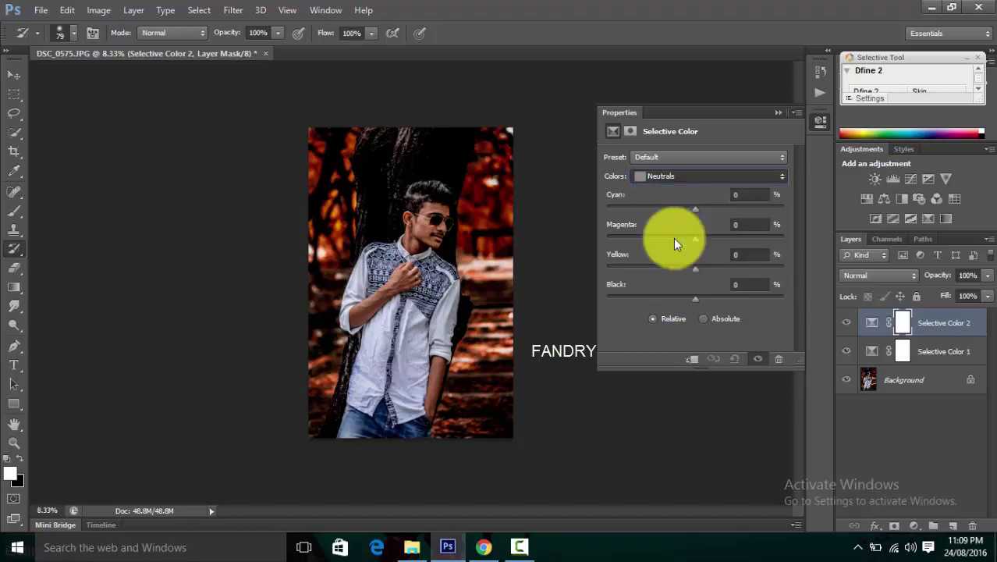
mouse_move(709, 295)
mouse_down()
mouse_move(667, 301)
mouse_move(734, 296)
mouse_move(638, 311)
mouse_move(703, 296)
mouse_up()
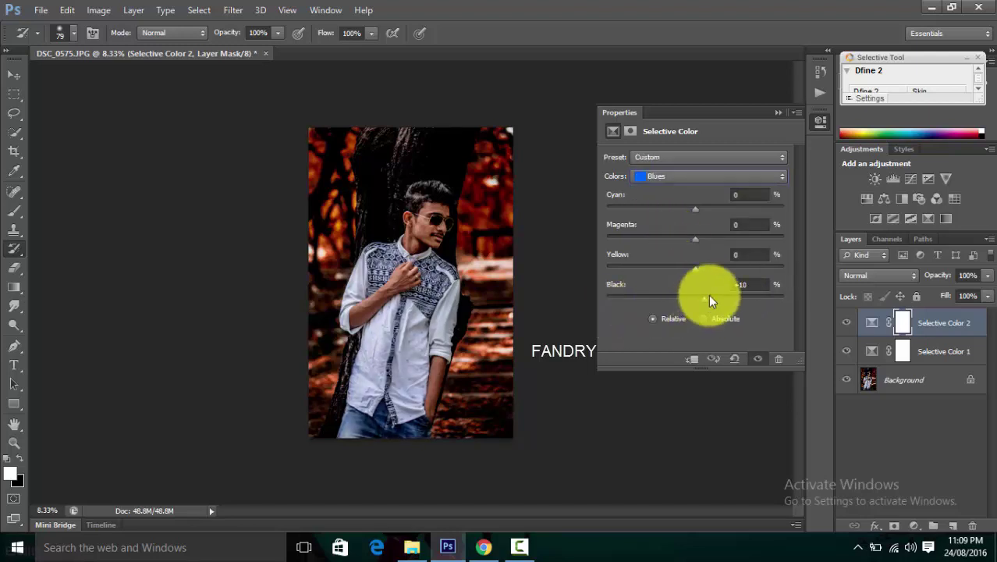
click(748, 284)
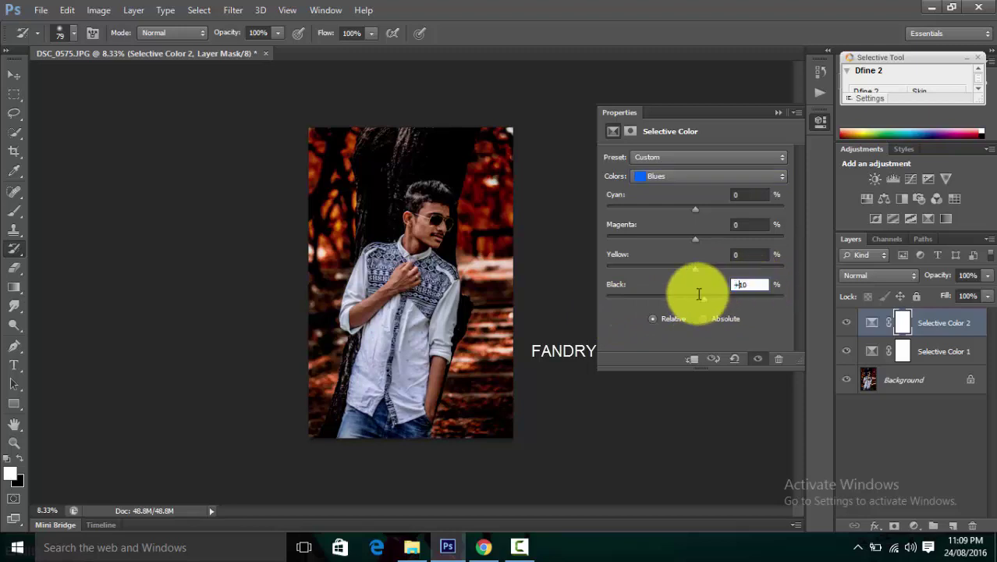
double_click(748, 285)
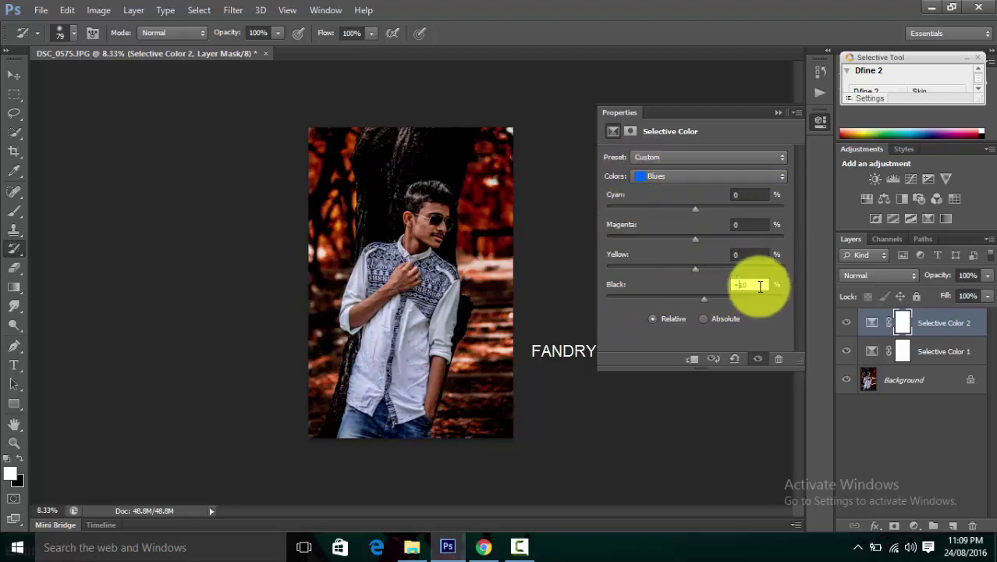
text(0)
- Set Blacks Black to +10 and Reds Cyan to +3 in Selective Color 2
click(665, 178)
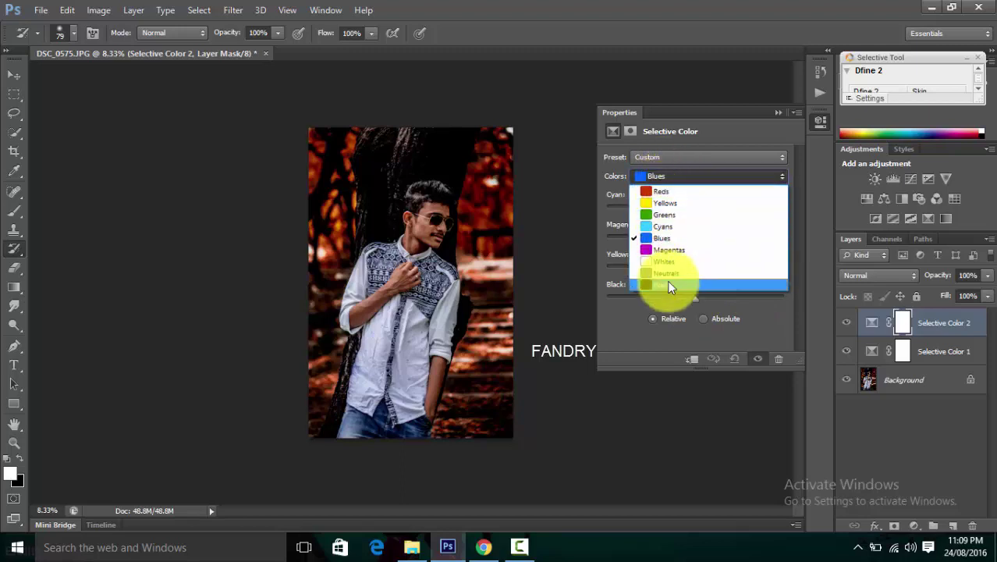
click(664, 284)
mouse_move(702, 296)
mouse_down()
mouse_move(719, 295)
mouse_move(704, 297)
mouse_up()
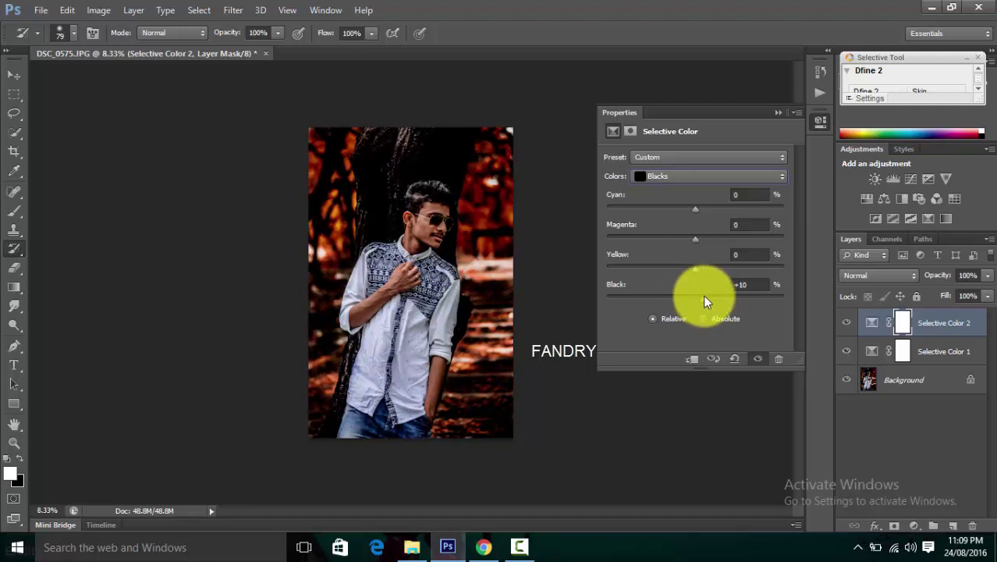
click(710, 176)
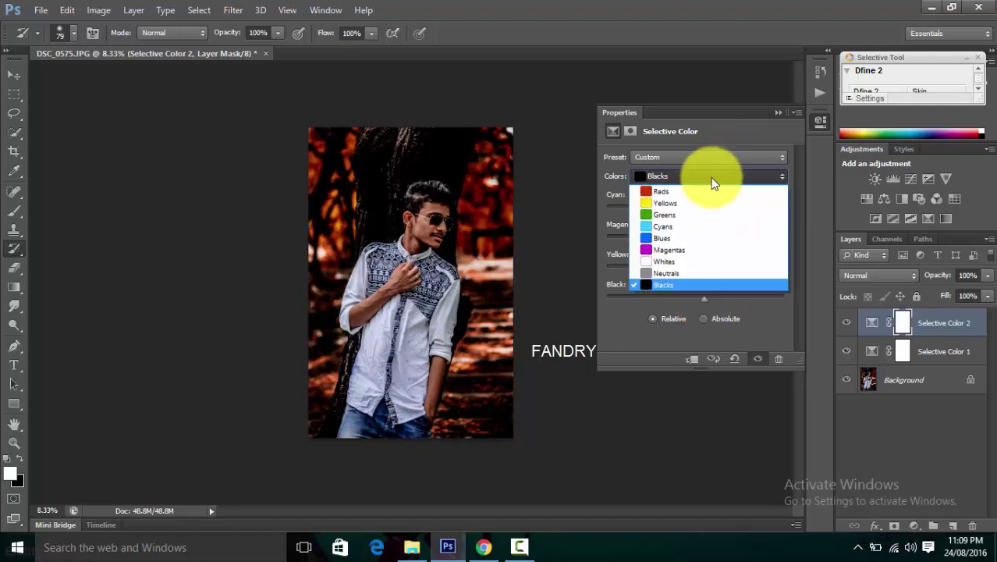
click(707, 190)
mouse_move(695, 204)
mouse_down()
mouse_move(648, 211)
mouse_move(715, 213)
mouse_move(697, 218)
mouse_up()
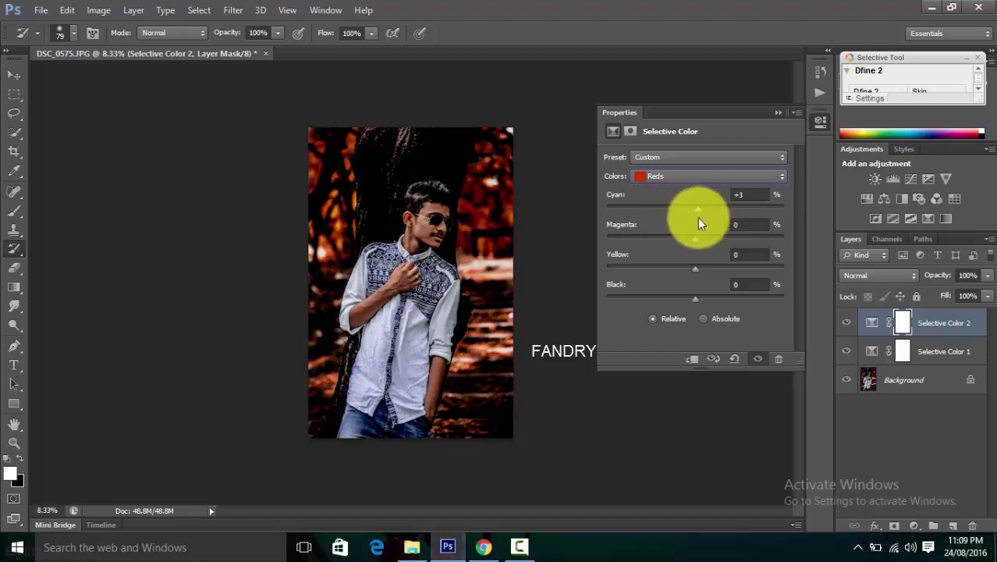
click(773, 112)
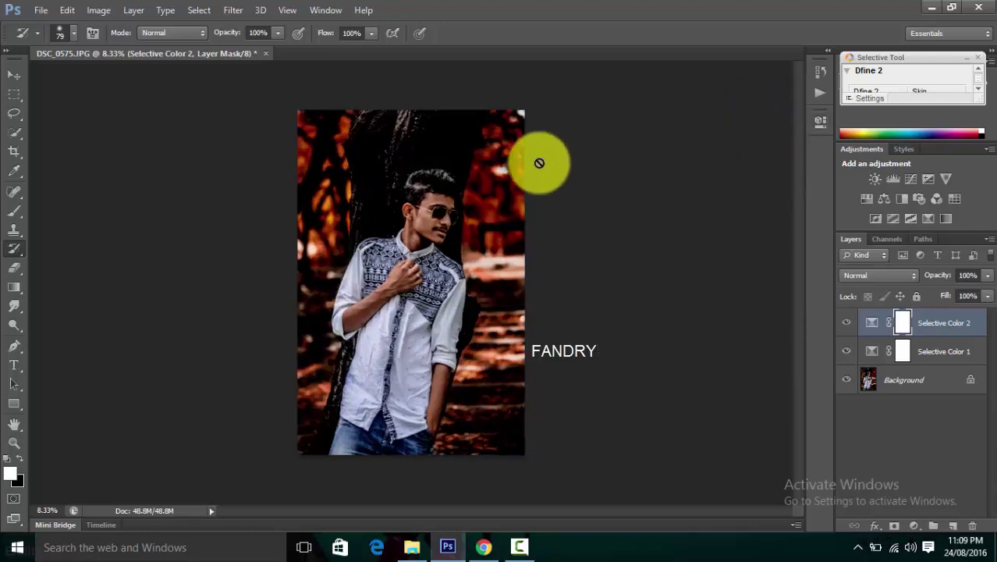
- Brush warm orange over the left sunglass lens and cheek on the Background layer
key(ctrl+plus)
key(ctrl+plus)
key(ctrl+plus)
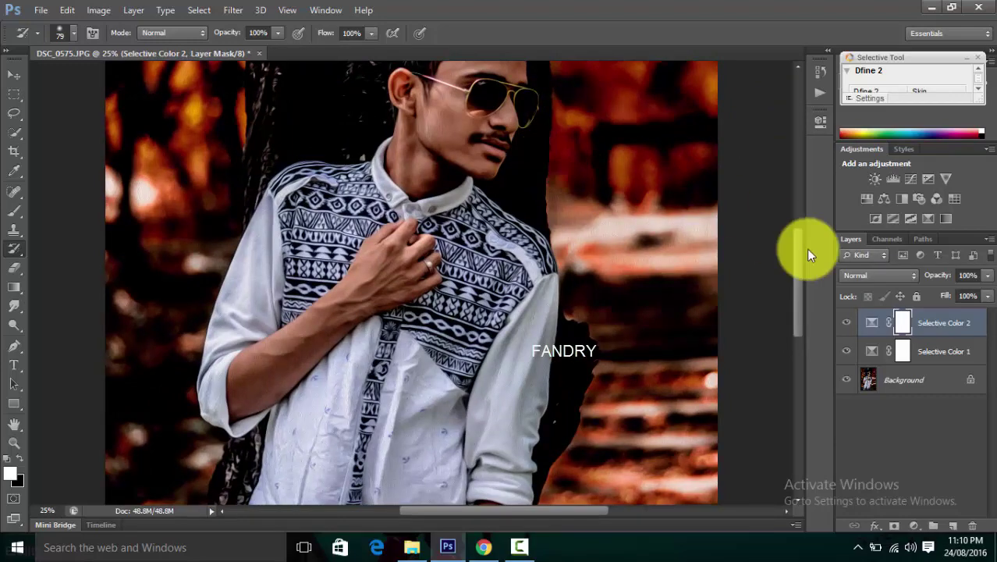
drag(796, 255, 797, 217)
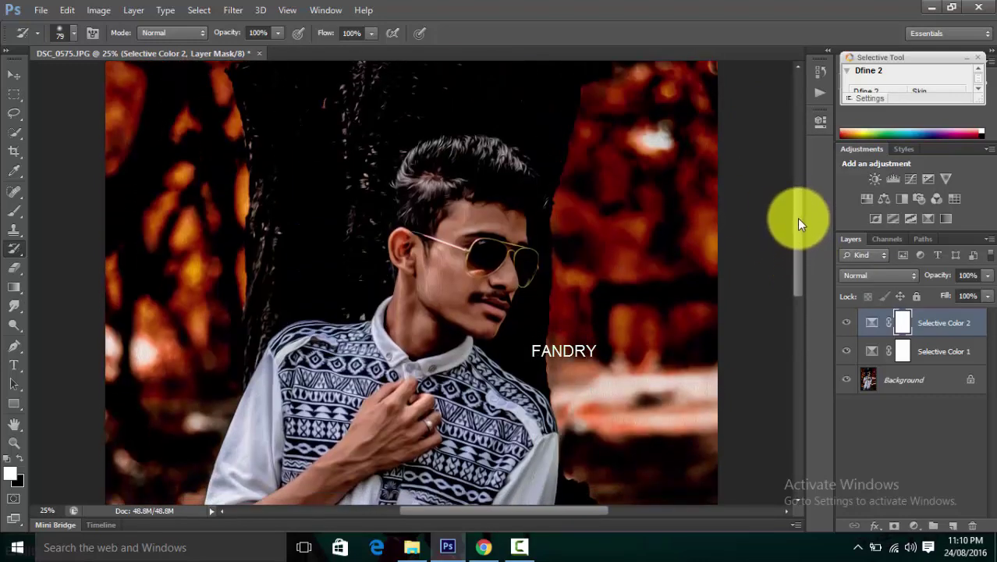
key(ctrl+plus)
key(ctrl+plus)
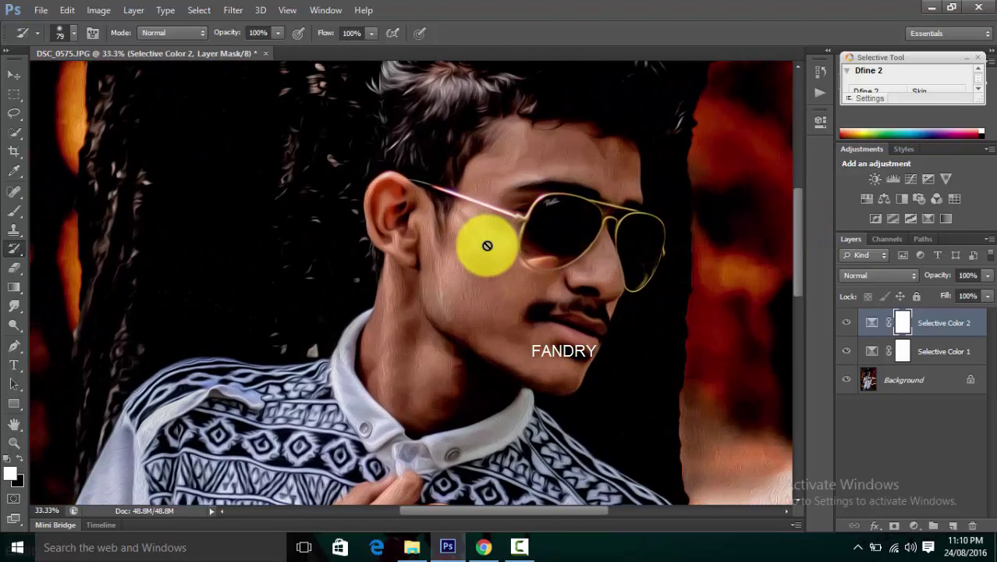
click(904, 379)
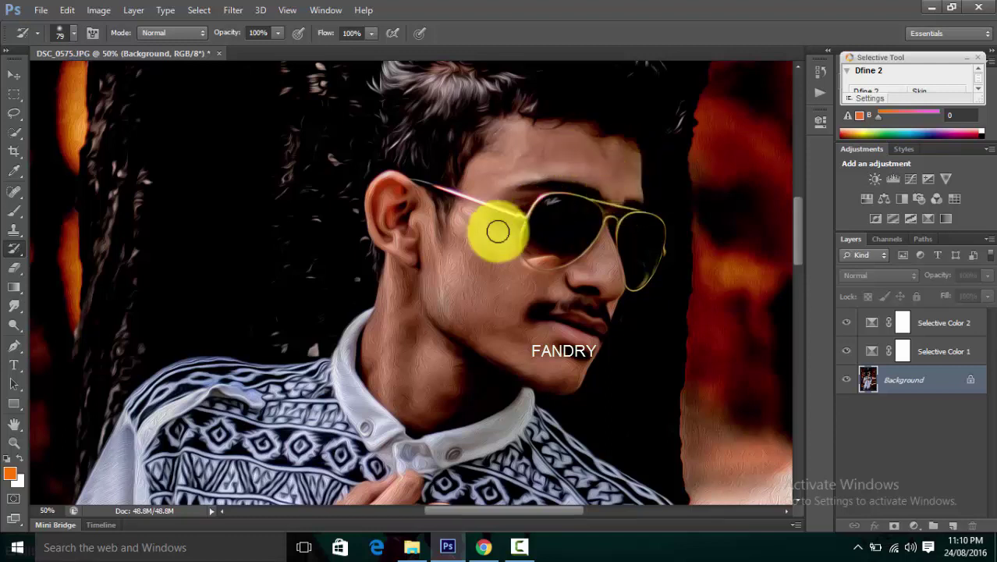
drag(496, 227, 529, 251)
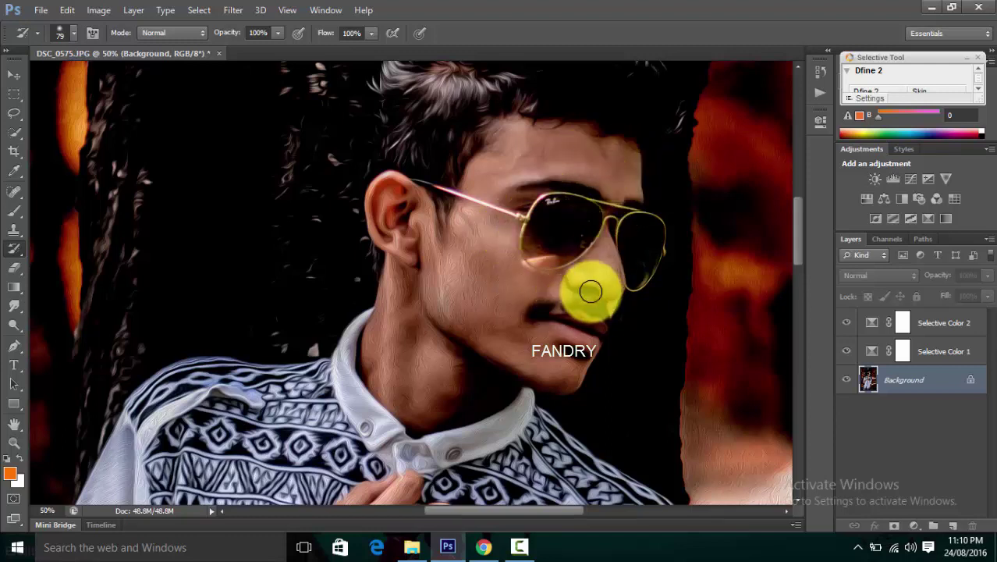
drag(404, 222, 482, 219)
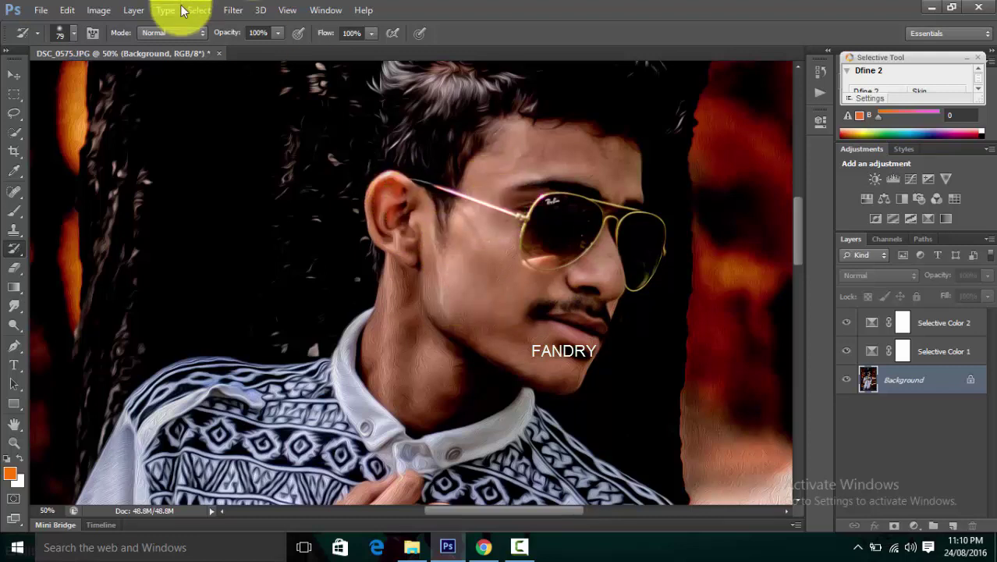
- Enlarge the brush to 160 px and zoom in on the face
click(75, 32)
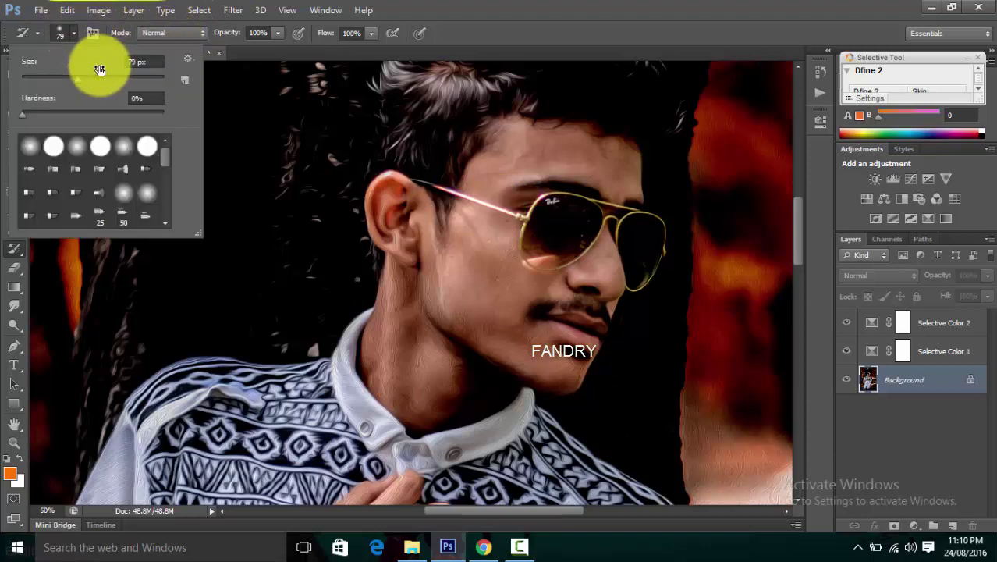
click(114, 78)
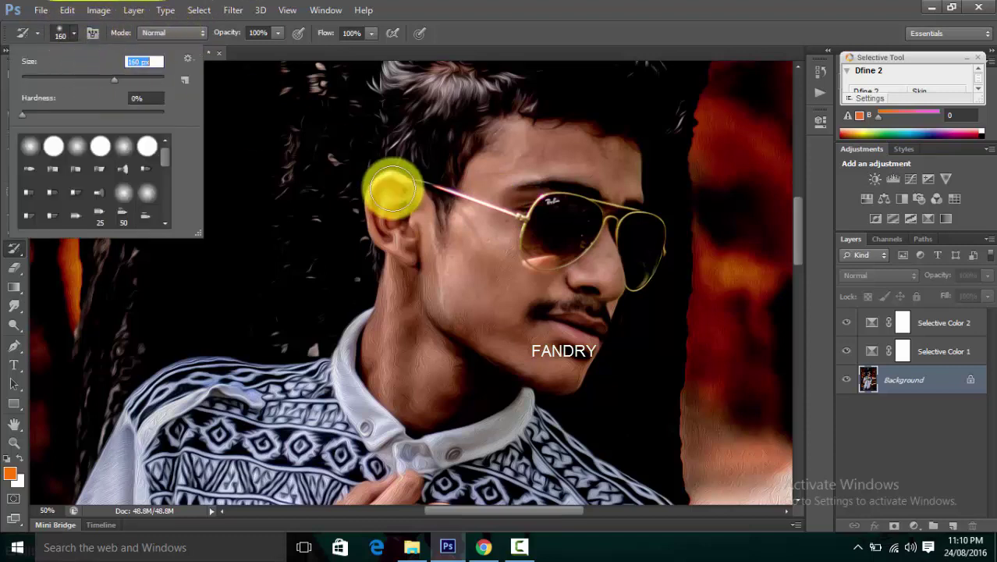
click(501, 252)
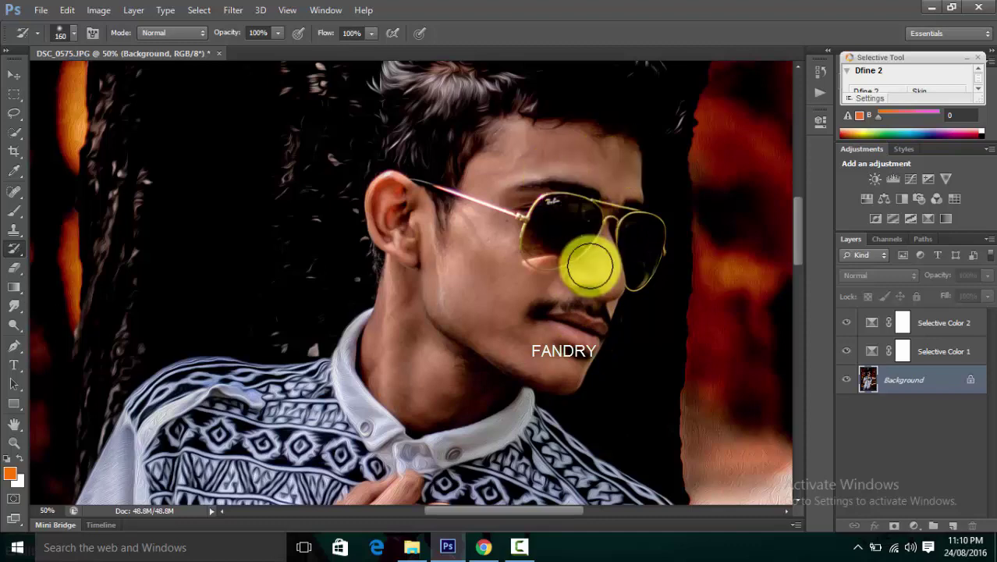
key(ctrl+minus)
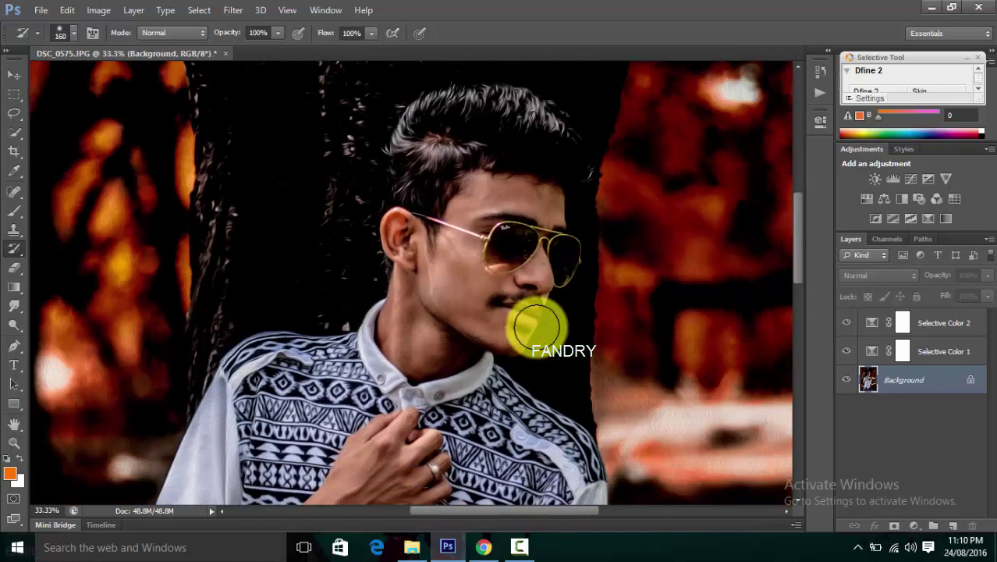
key(ctrl+plus)
key(ctrl+plus)
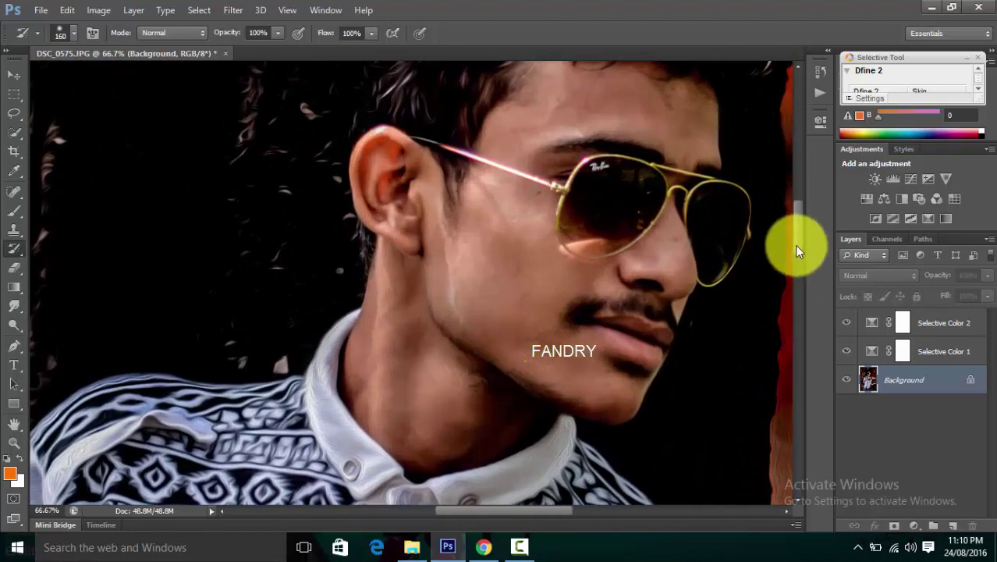
drag(797, 249, 794, 320)
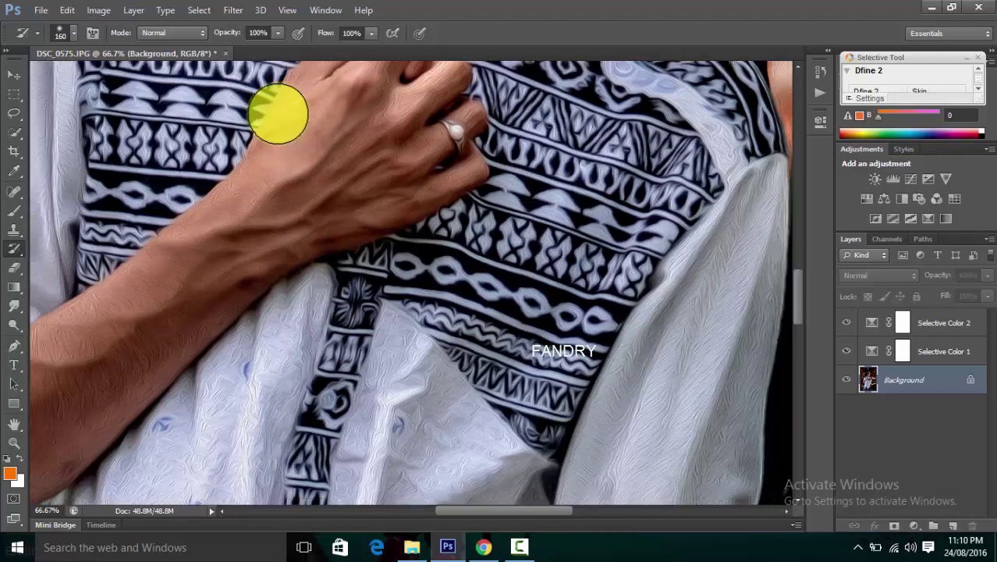
- Brush warm orange tones along the hand and forearm
key(ctrl+minus)
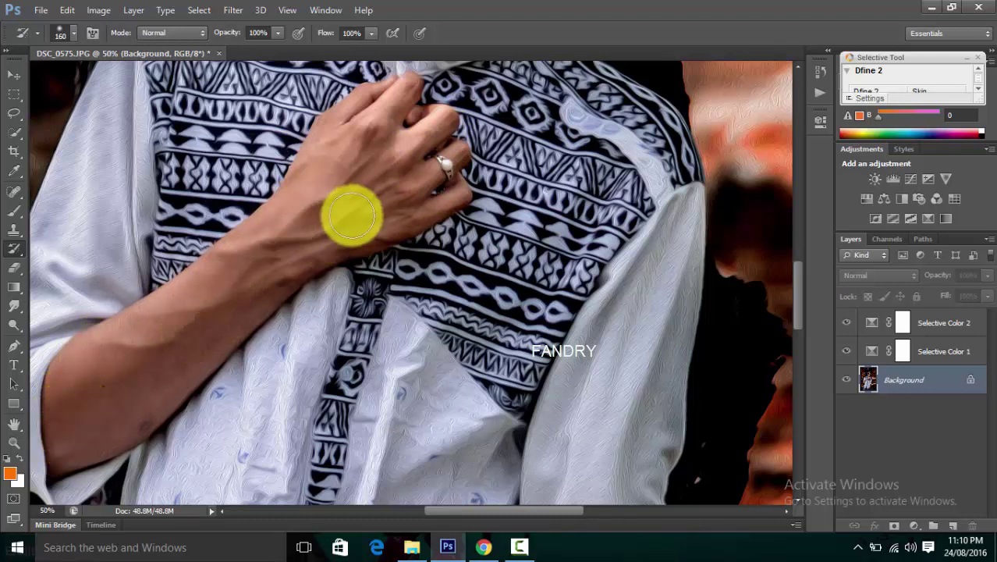
scroll(351, 216, down, 1)
scroll(351, 216, down, 2)
scroll(351, 216, down, 1)
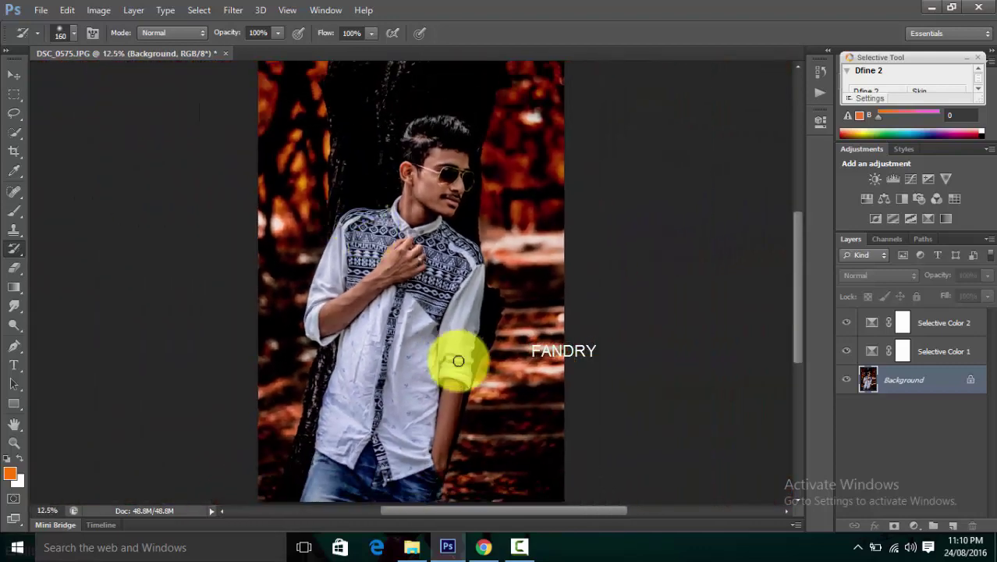
drag(795, 265, 796, 318)
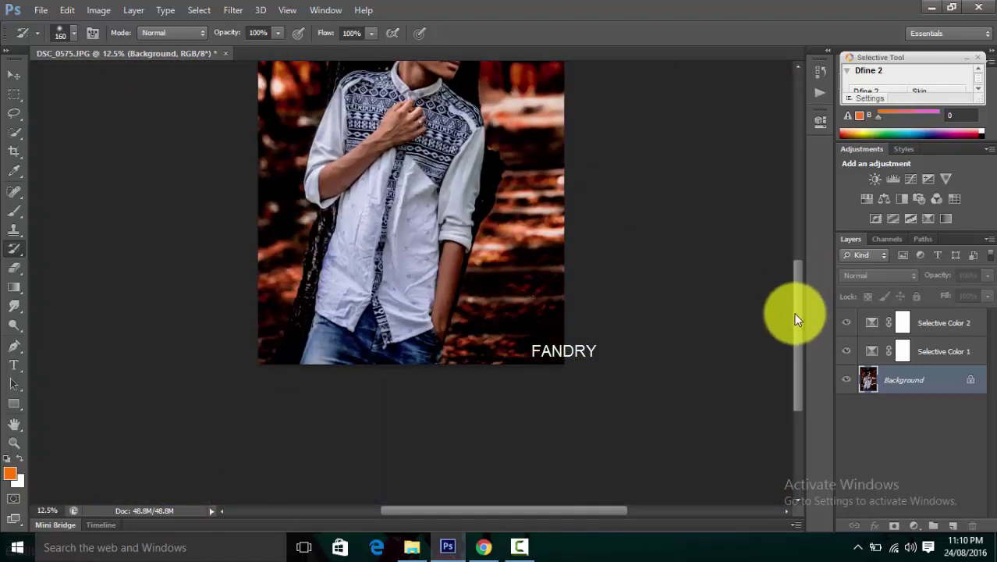
key(ctrl+plus)
key(ctrl+plus)
key(ctrl+plus)
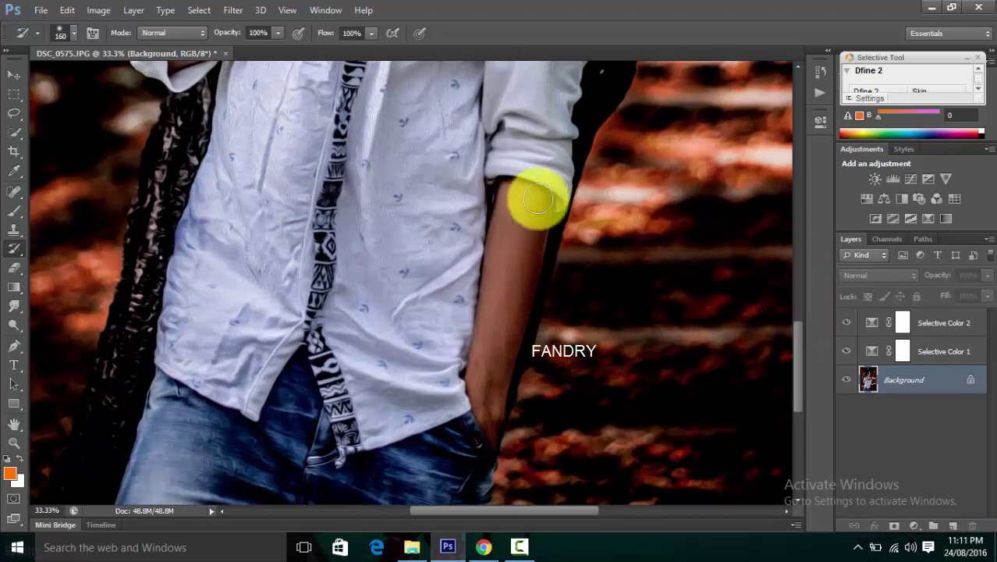
mouse_move(538, 200)
mouse_down()
mouse_move(507, 314)
mouse_move(510, 213)
mouse_move(480, 403)
mouse_move(529, 244)
mouse_move(489, 427)
mouse_move(499, 411)
mouse_up()
scroll(499, 411, down, 2)
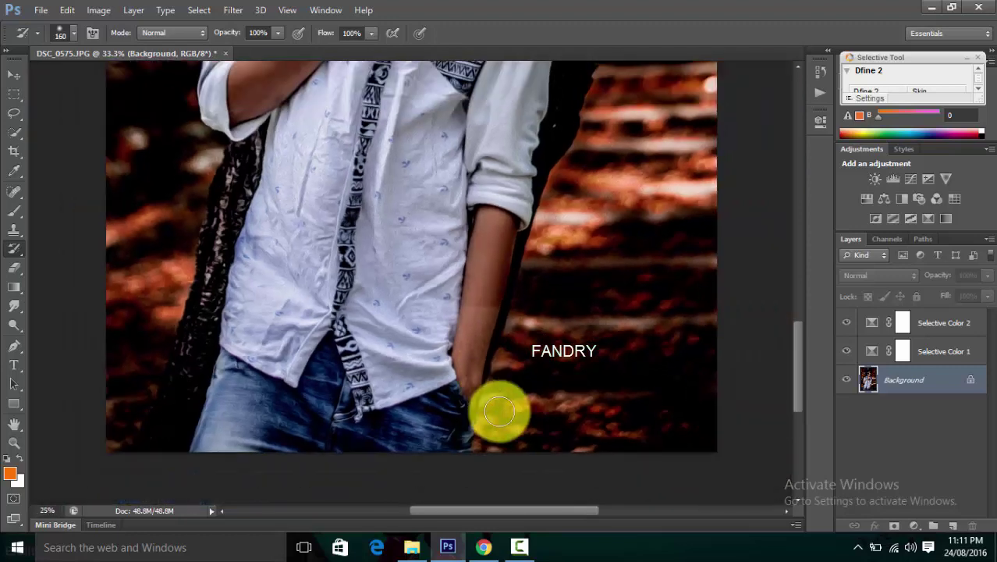
scroll(499, 411, down, 1)
scroll(499, 412, down, 1)
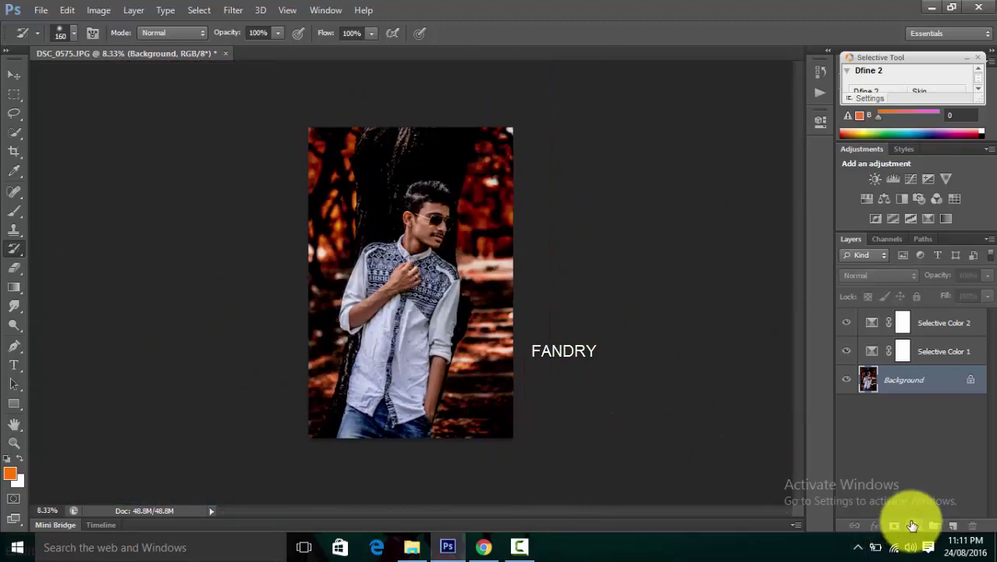
- Add a third Selective Color layer and boost Cyans: Black +93, Magenta +100, Yellow +100
click(911, 526)
click(905, 518)
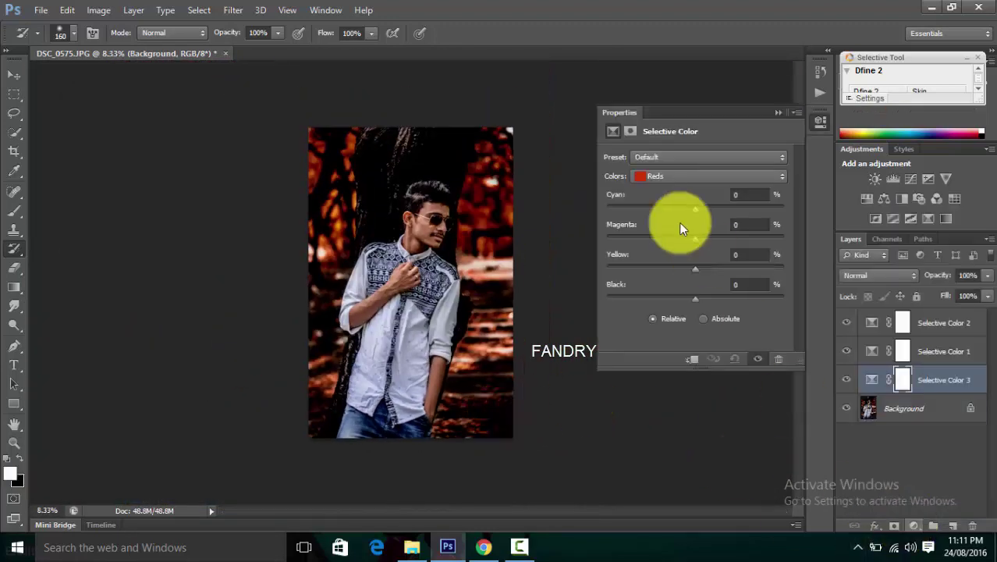
click(676, 181)
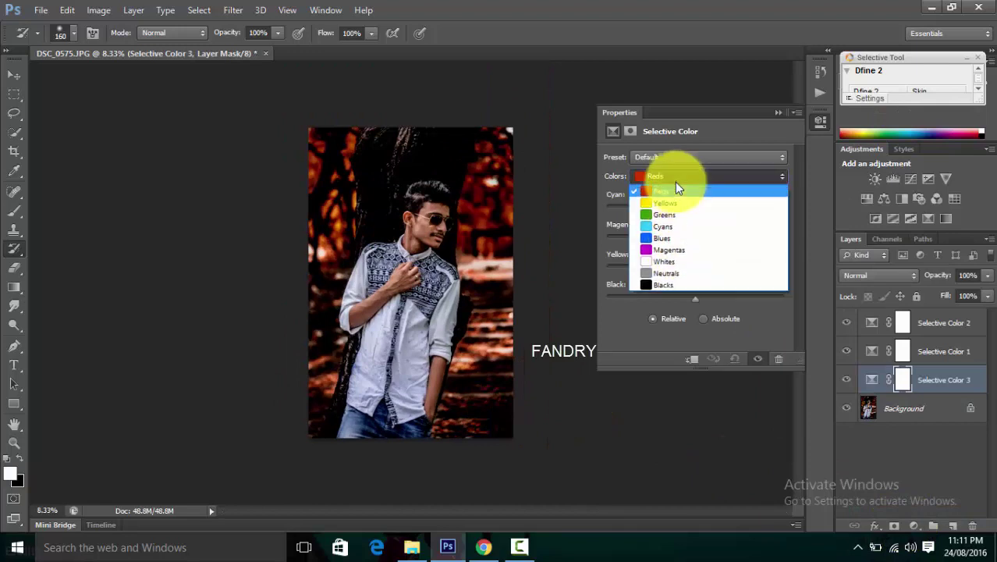
click(677, 227)
drag(706, 301, 775, 296)
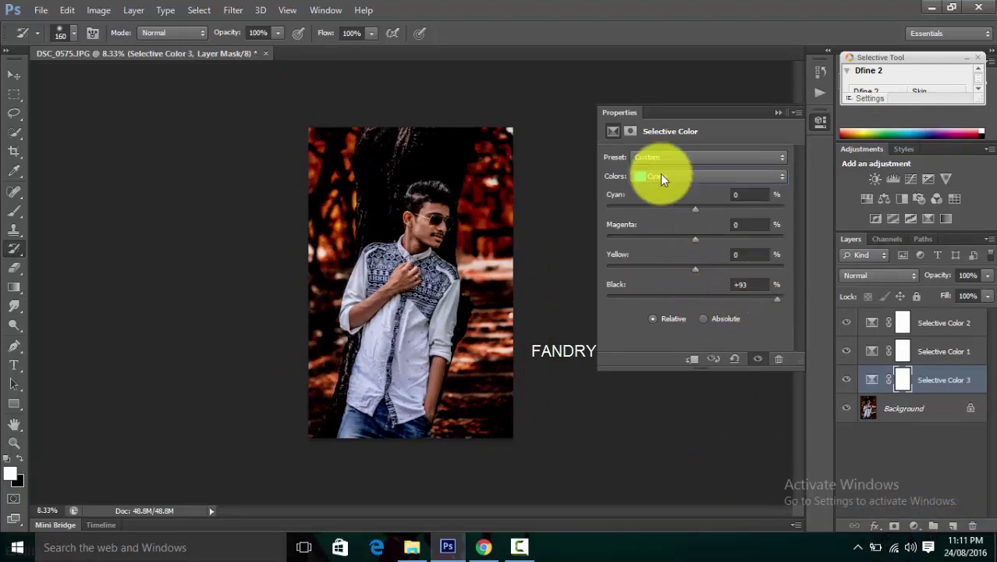
mouse_move(653, 211)
mouse_down()
mouse_move(589, 212)
mouse_move(775, 189)
mouse_move(624, 221)
mouse_up()
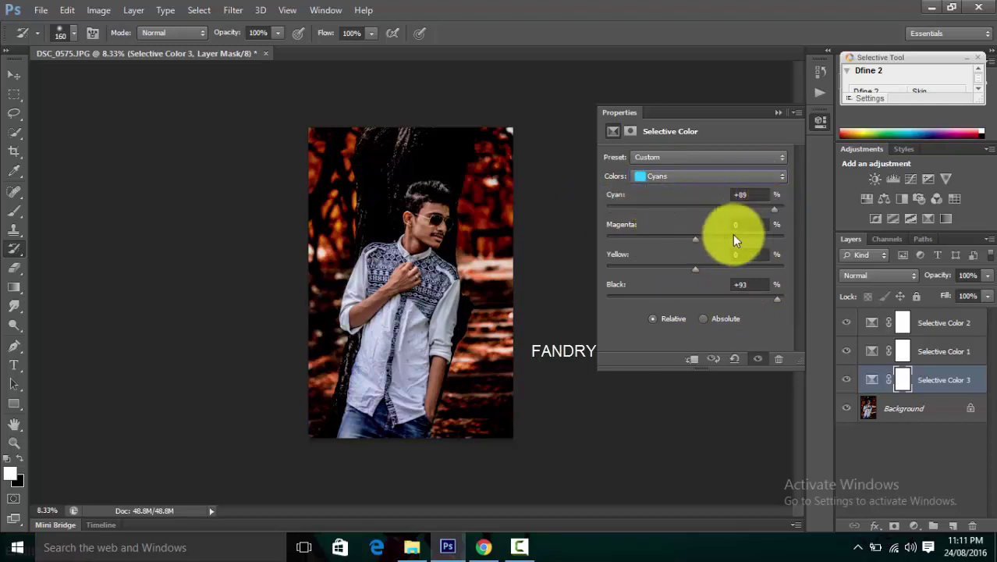
drag(732, 234, 817, 236)
drag(780, 268, 805, 257)
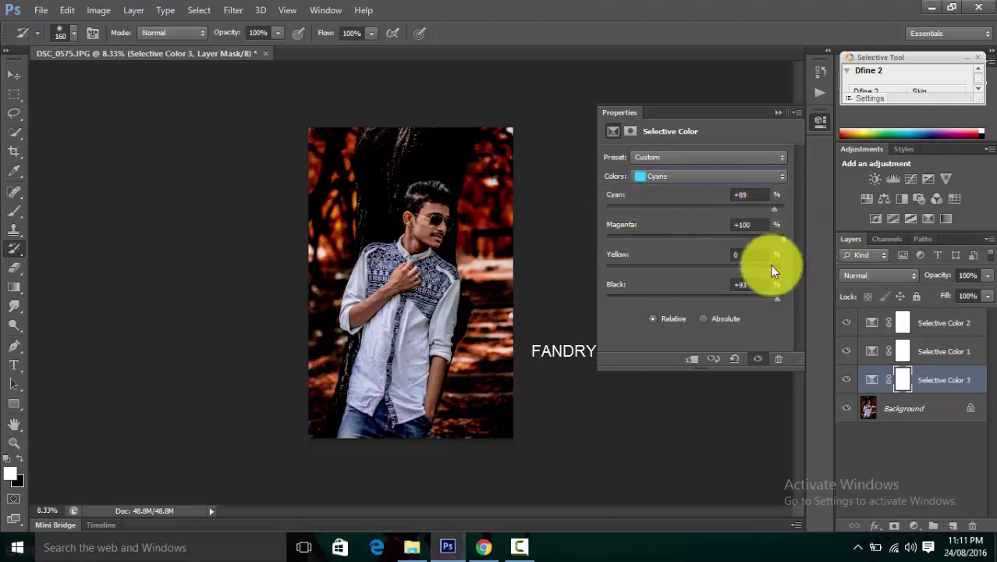
- Set Blues to Cyan +100, Magenta -62, Yellow -100, Black +100
click(756, 178)
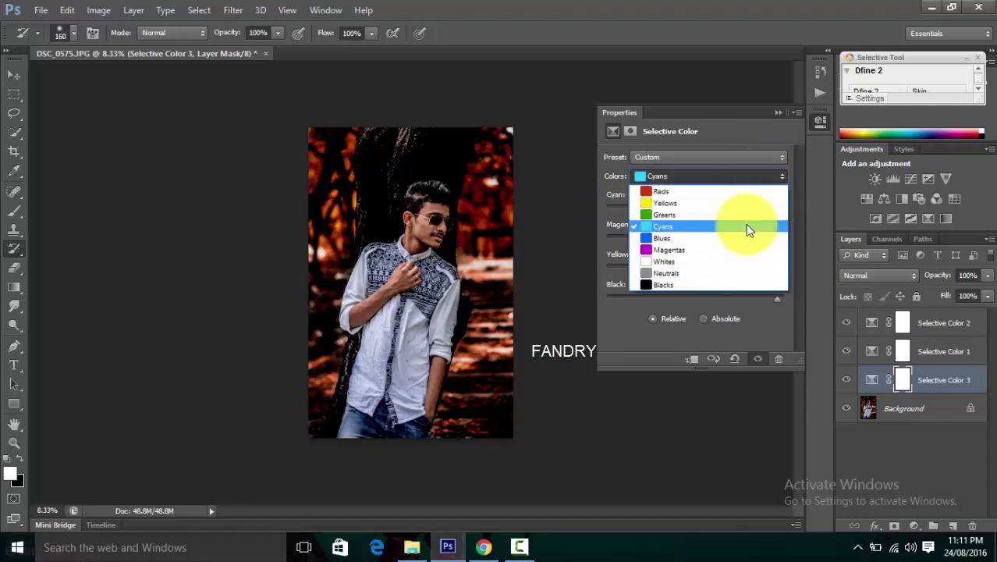
click(737, 240)
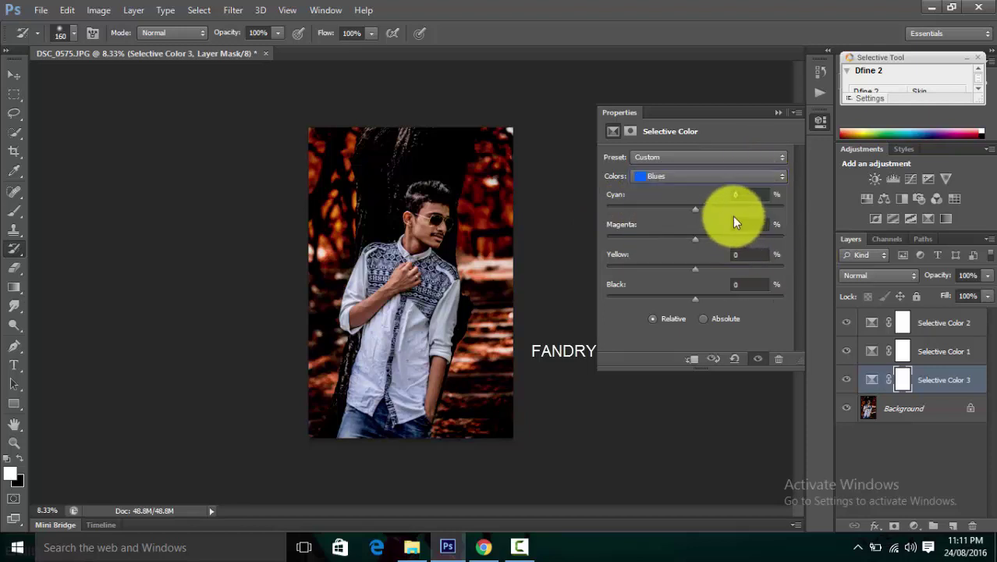
mouse_move(730, 206)
mouse_down()
mouse_move(760, 205)
mouse_move(636, 232)
mouse_up()
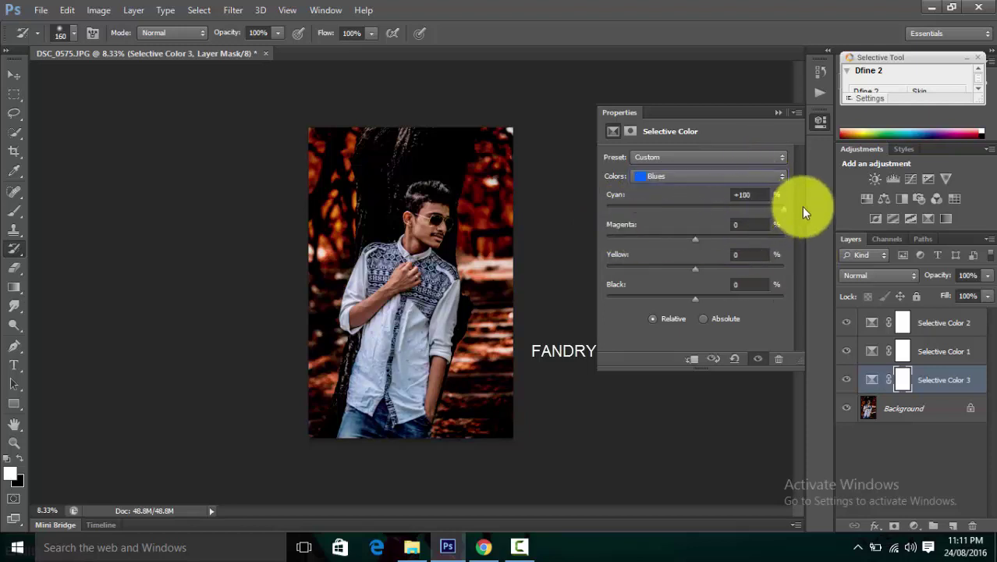
mouse_move(749, 238)
mouse_down()
mouse_move(809, 227)
mouse_move(602, 254)
mouse_move(624, 239)
mouse_move(640, 239)
mouse_move(640, 265)
mouse_move(611, 297)
mouse_move(801, 291)
mouse_up()
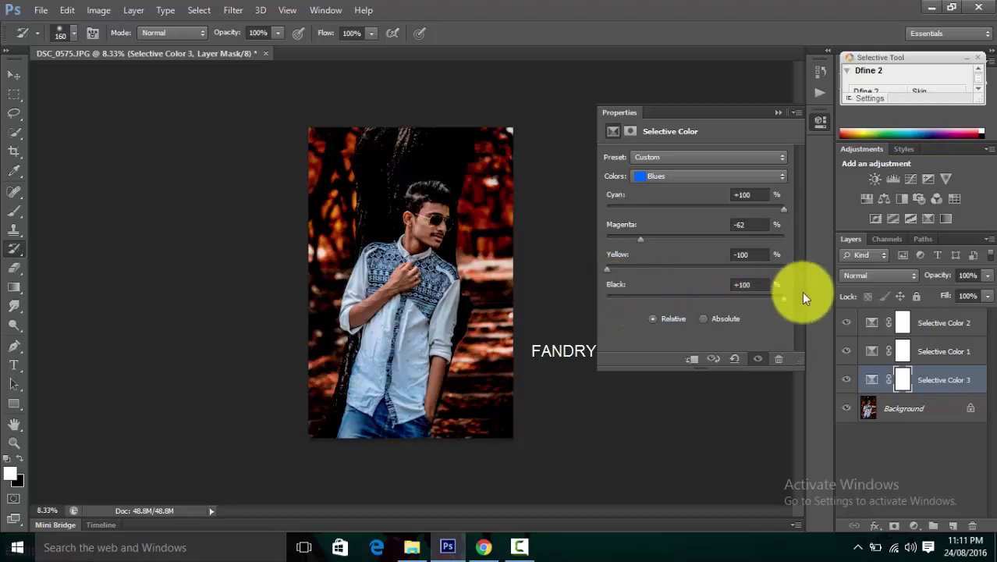
click(773, 114)
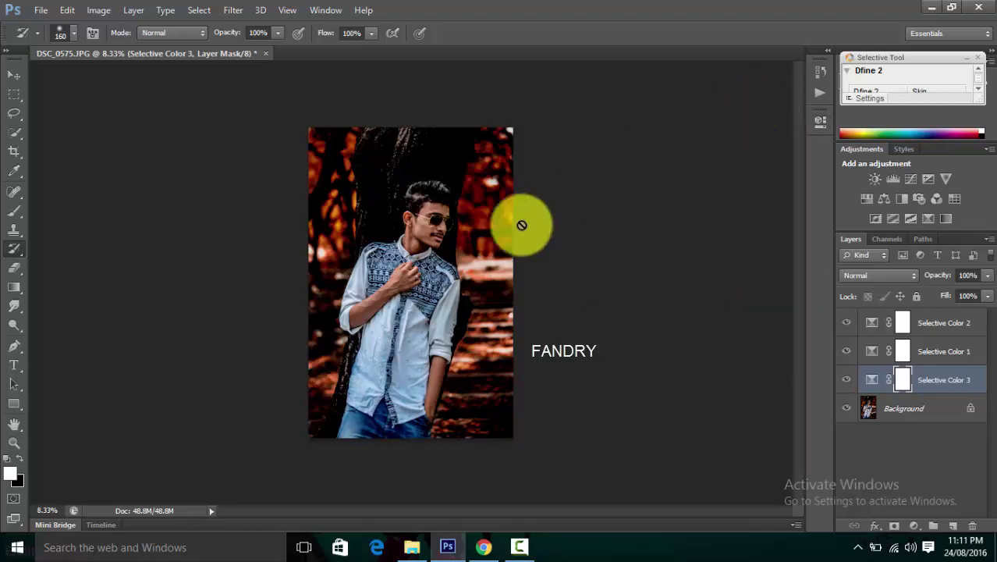
- Zoom in and out to inspect the colour grade on the shirt and background
key(ctrl+plus)
key(ctrl+plus)
key(ctrl+plus)
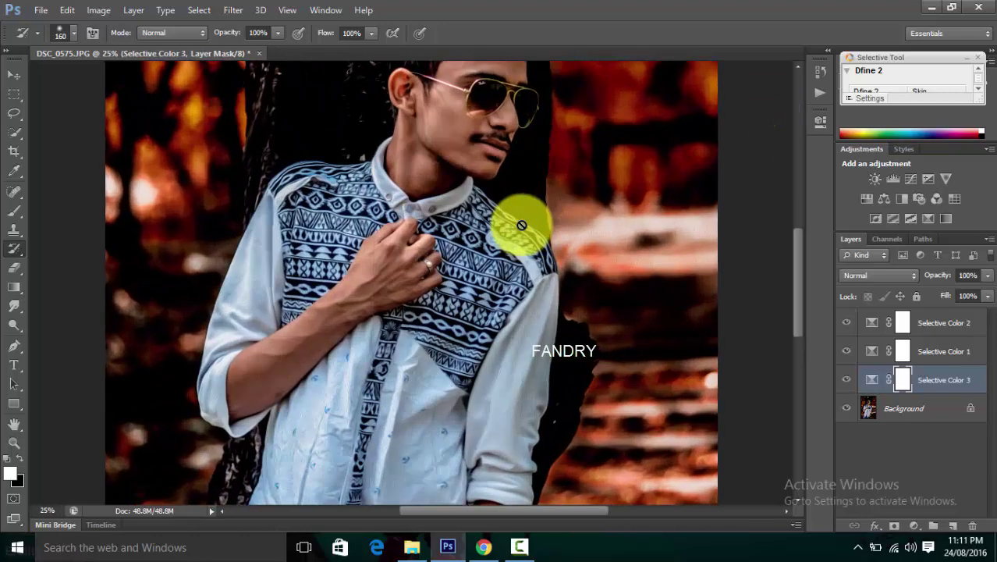
key(ctrl+minus)
key(ctrl+minus)
key(ctrl+minus)
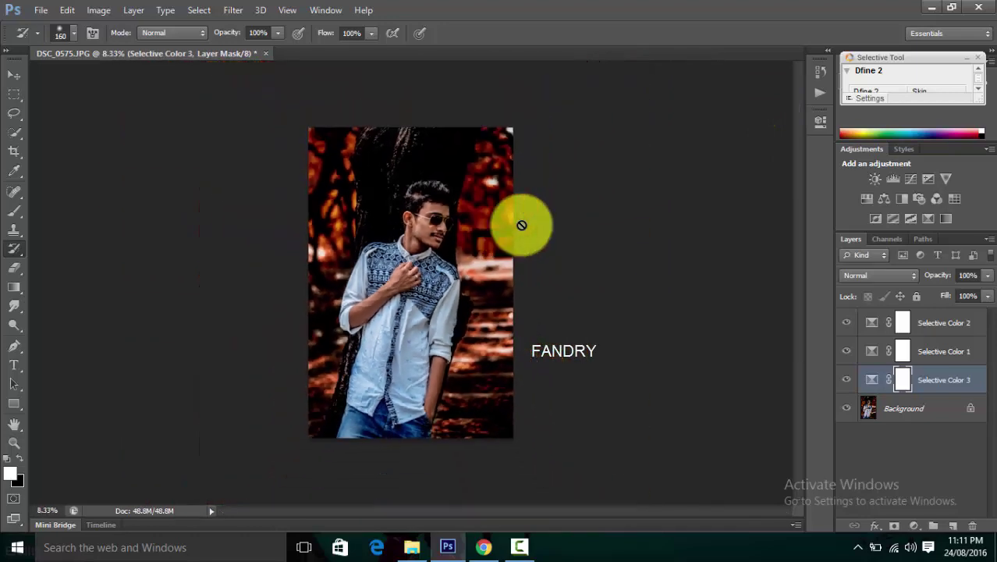
key(ctrl+plus)
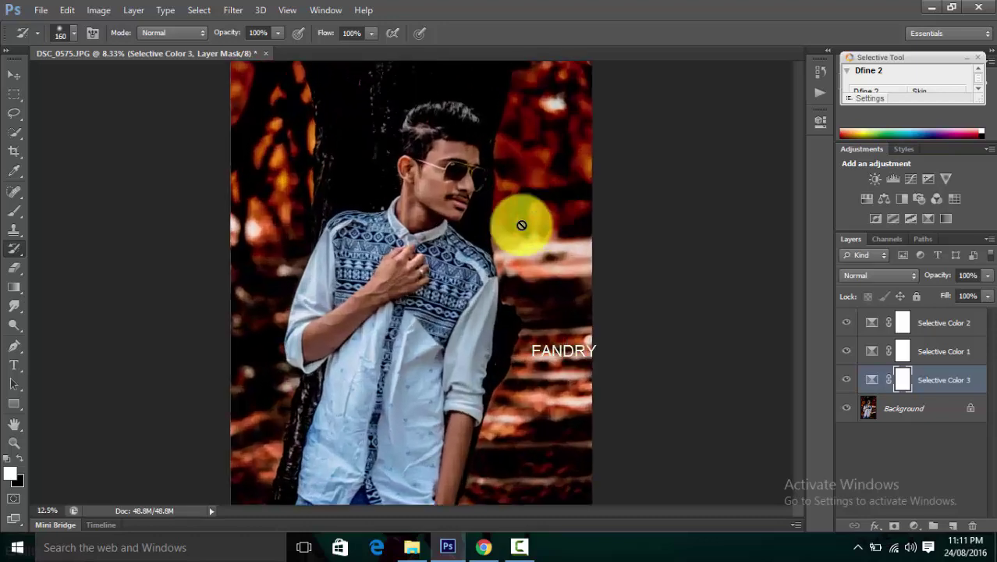
key(ctrl+plus)
key(ctrl+plus)
key(ctrl+plus)
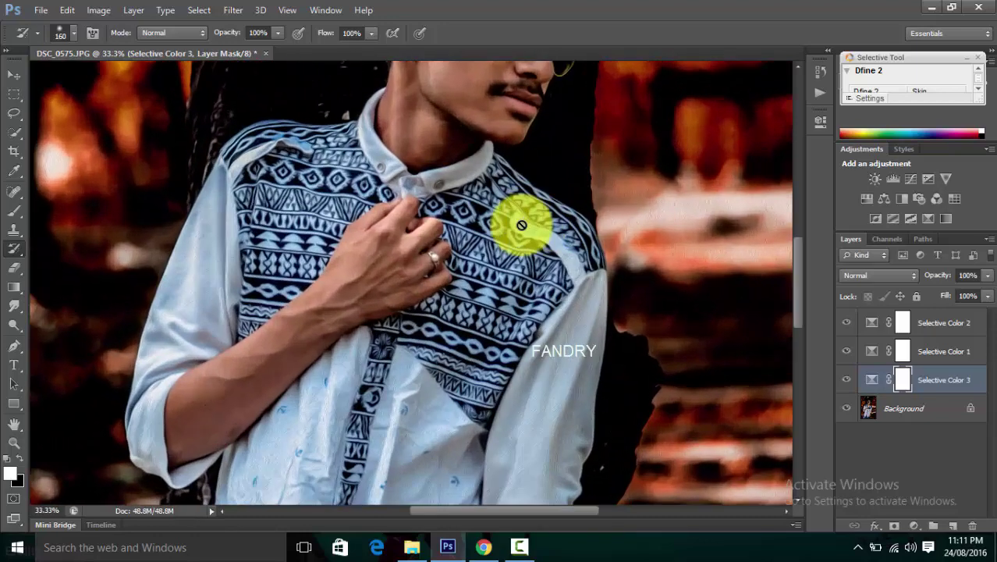
key(ctrl+minus)
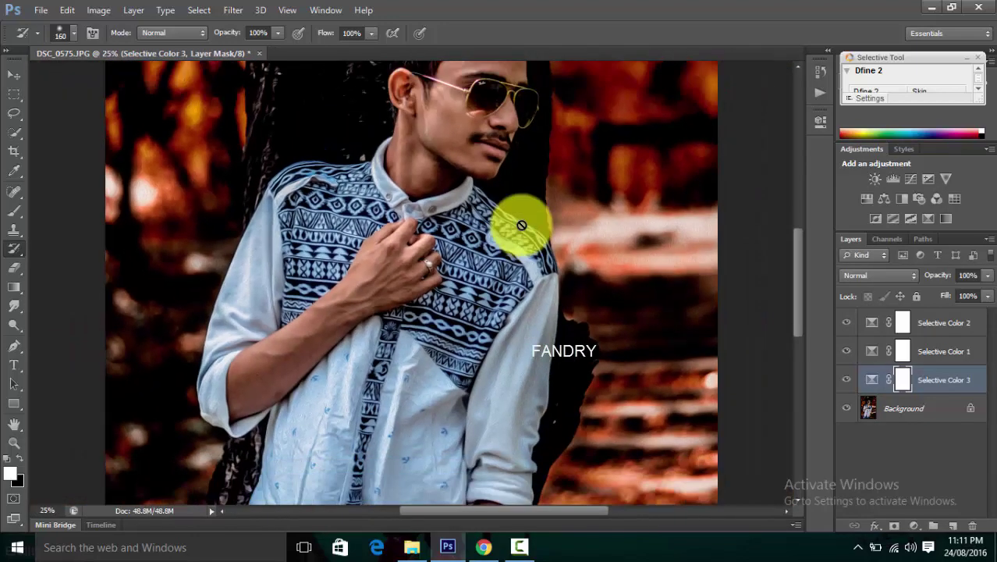
key(ctrl+minus)
key(ctrl+minus)
key(ctrl+minus)
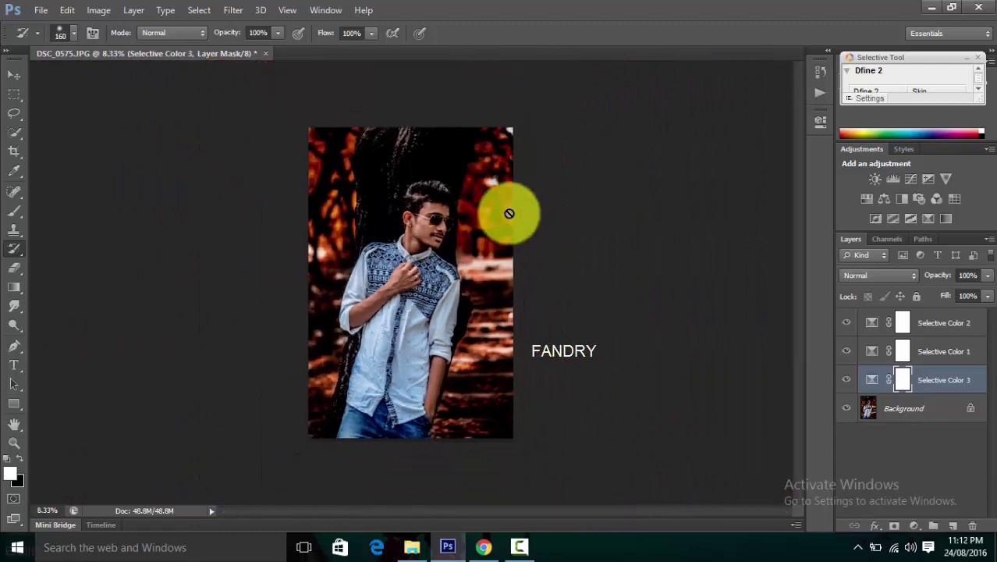
click(232, 10)
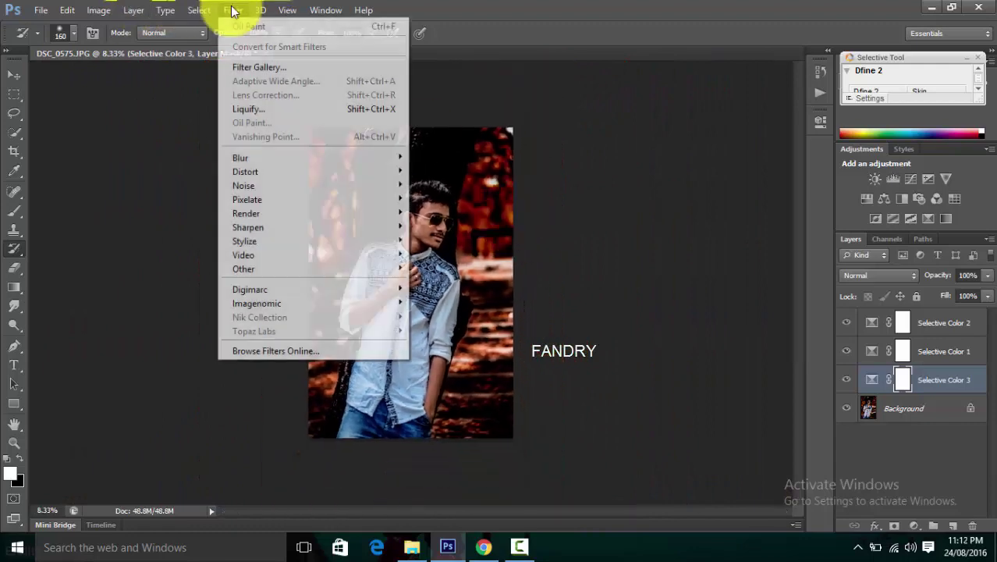
- Move Selective Color 1 to the top of the layer stack
click(967, 356)
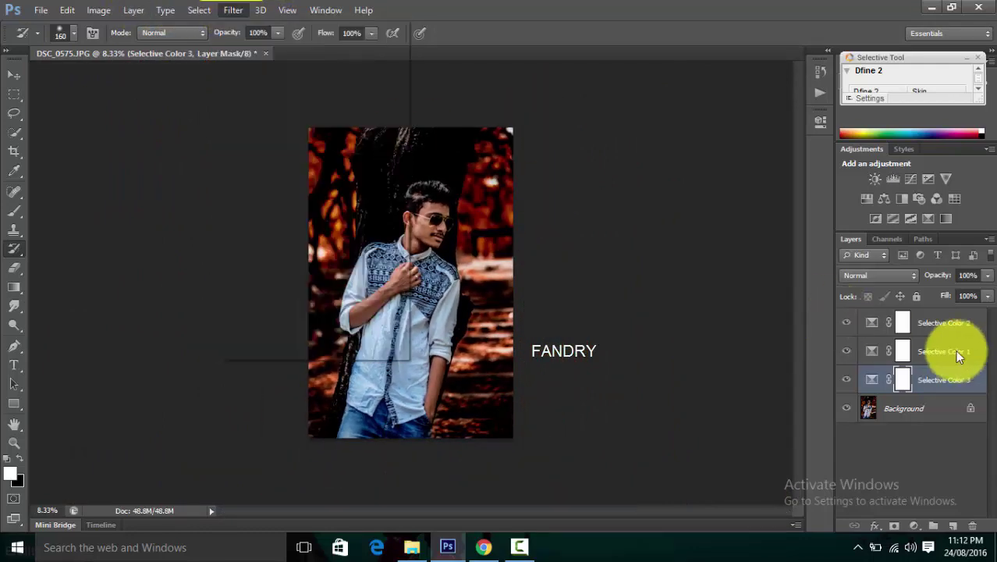
shift+click(954, 349)
click(934, 411)
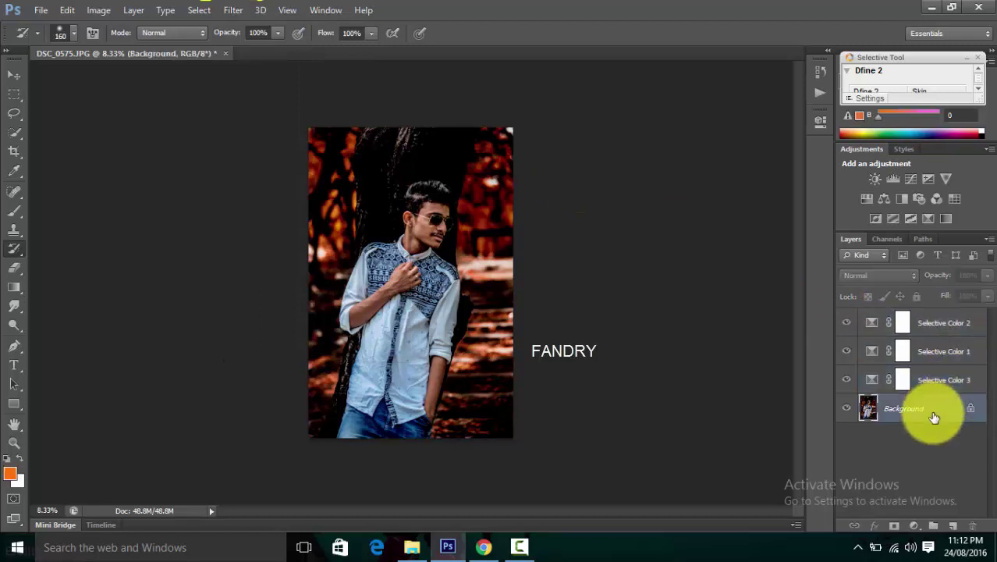
right_click(934, 414)
click(898, 456)
drag(940, 352, 934, 315)
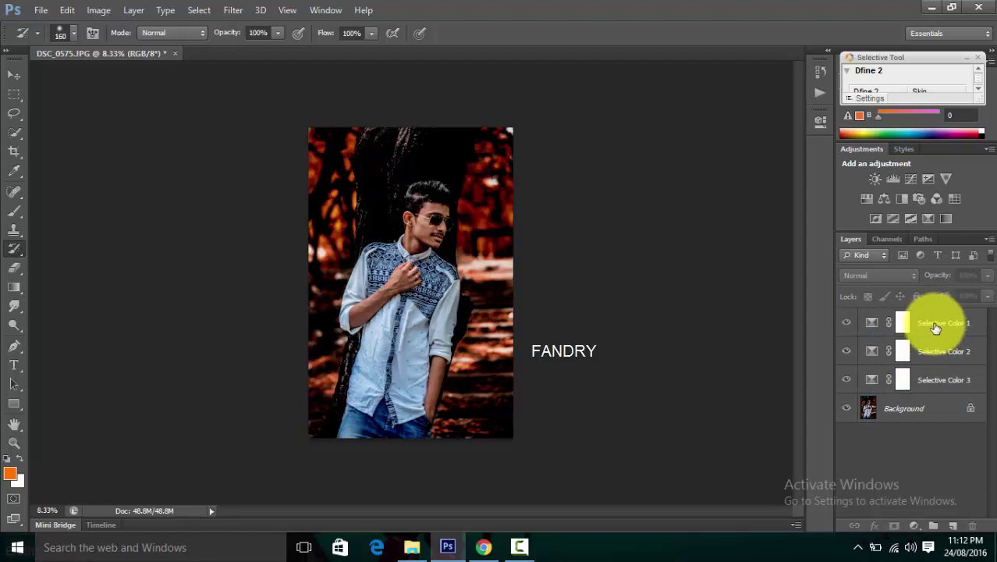
- Merge all three Selective Color layers with the Background into one layer
click(938, 332)
click(936, 376)
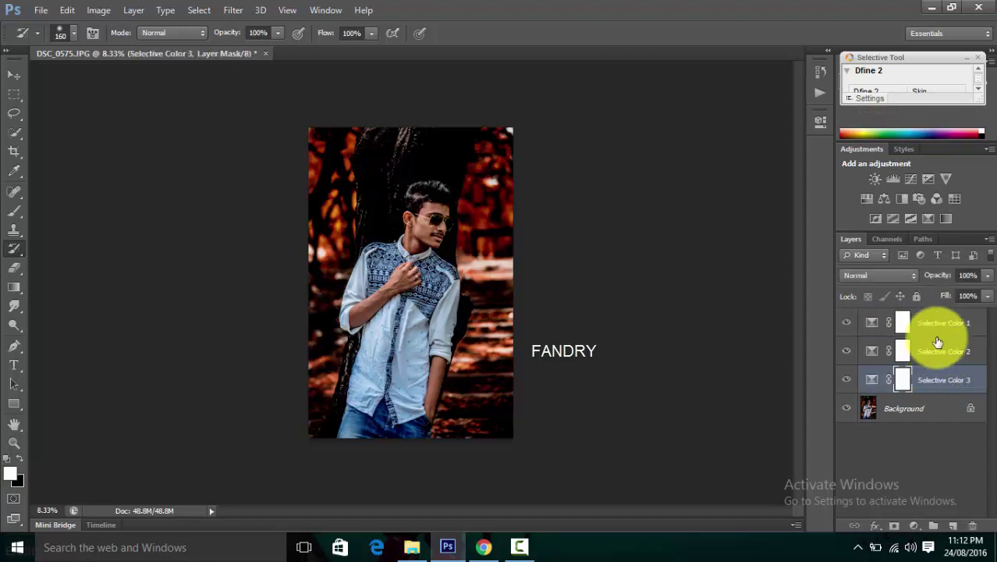
shift+click(939, 332)
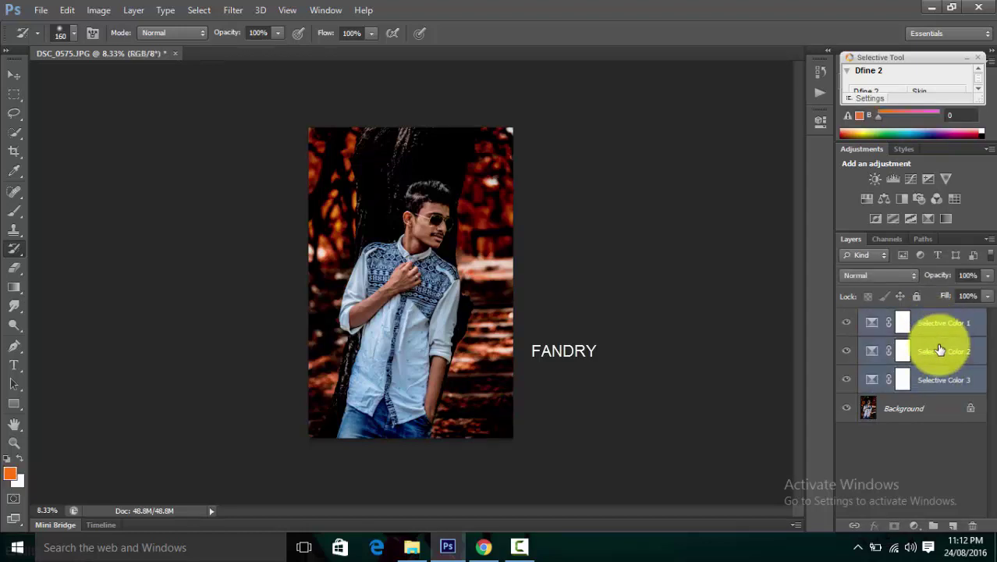
click(929, 409)
right_click(928, 409)
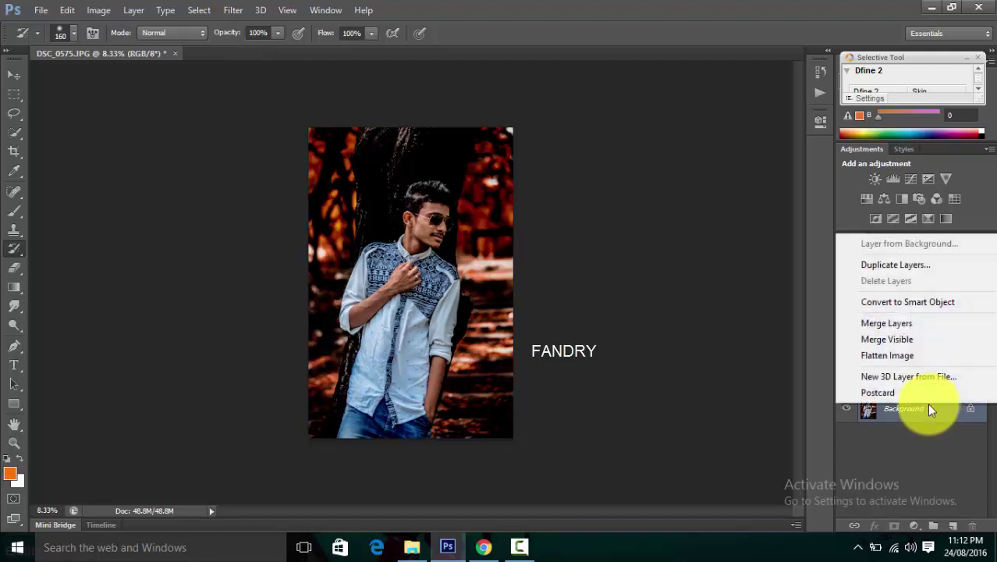
click(898, 337)
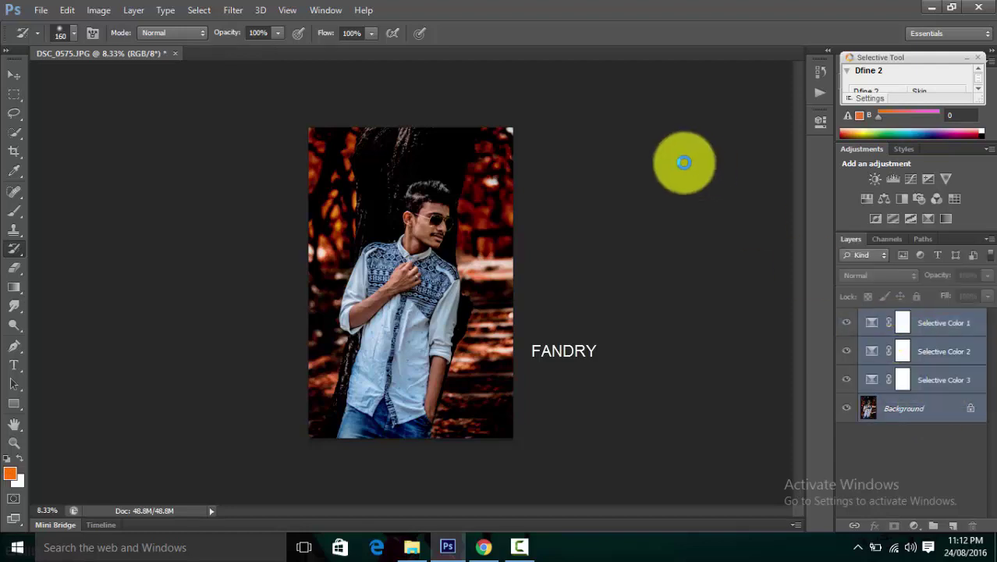
- Apply Oil Paint with Stylization 10, Cleanliness 10, Scale 0.1, Bristle Detail 10, Shine 1.3
click(233, 10)
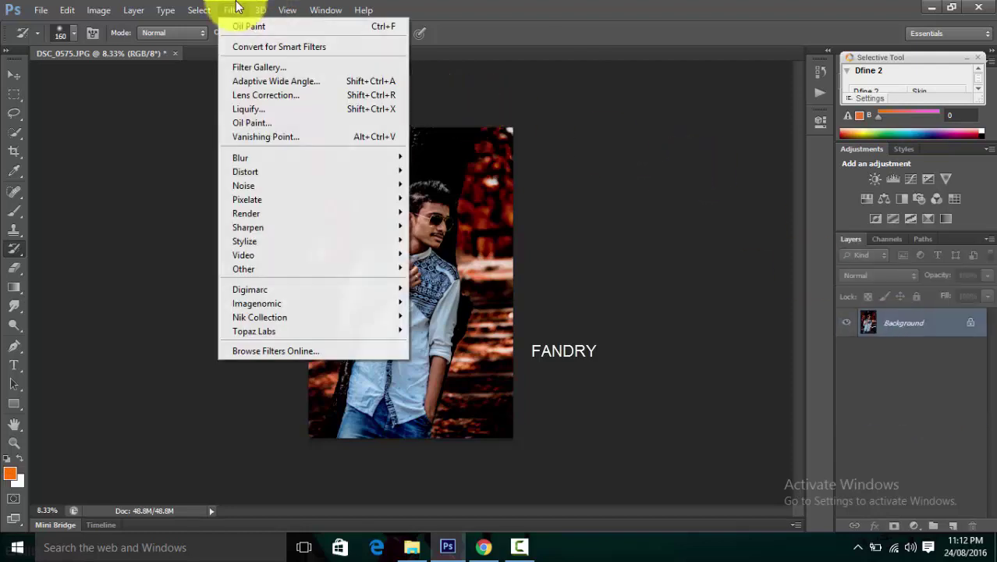
click(325, 125)
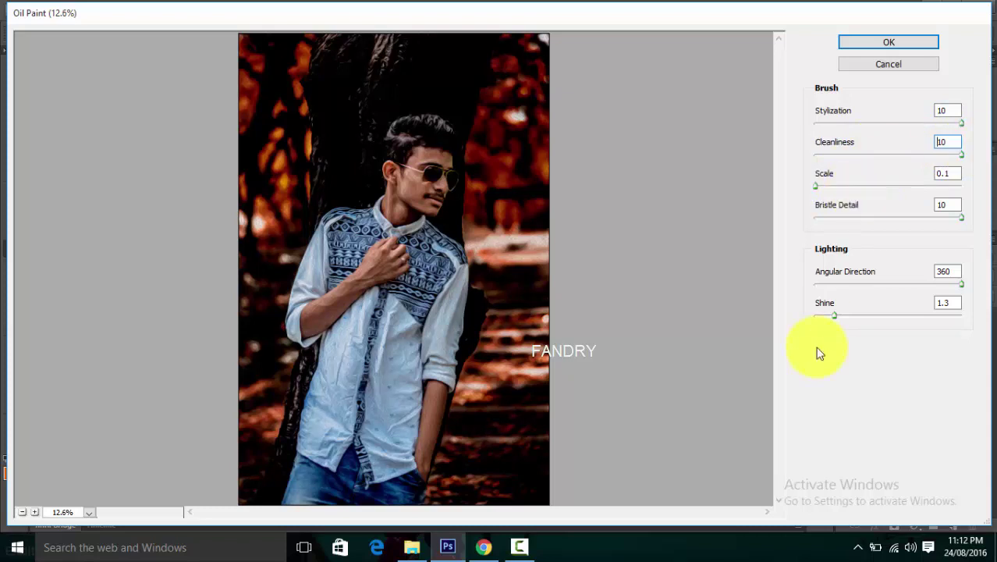
click(916, 46)
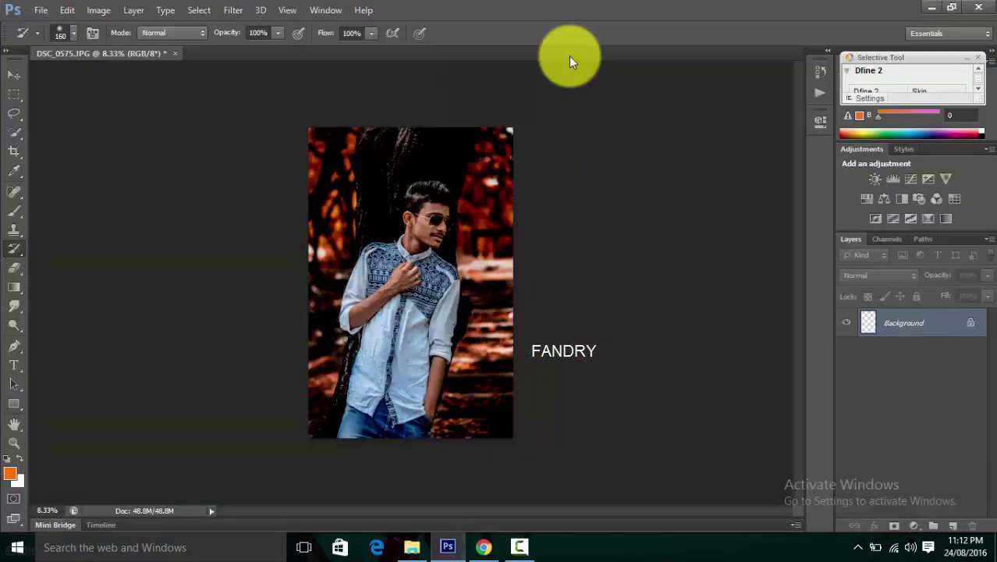
- Restore the sunglasses logo on the left lens, then zoom back out
key(ctrl+plus)
key(ctrl+plus)
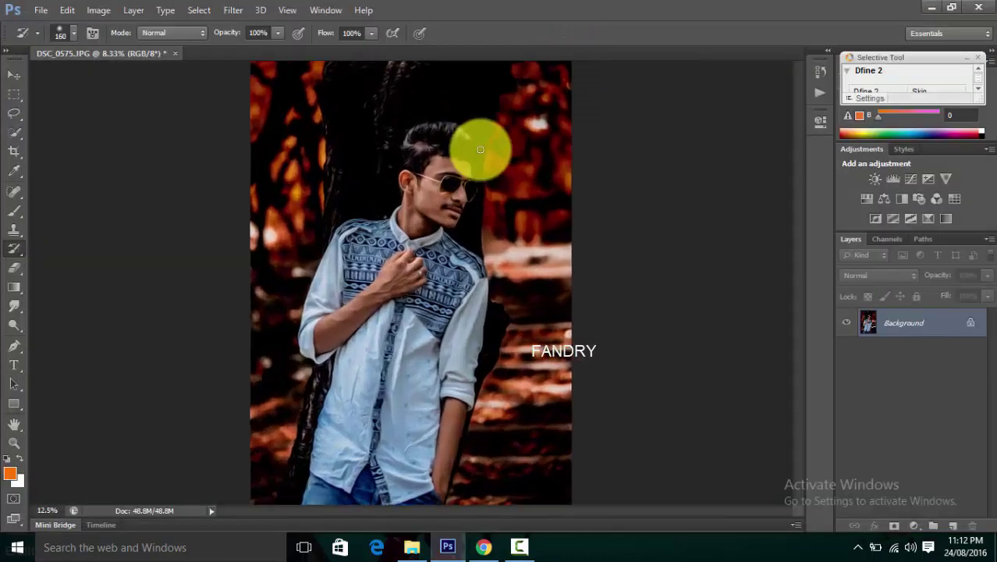
key(ctrl+plus)
key(ctrl+plus)
key(ctrl+plus)
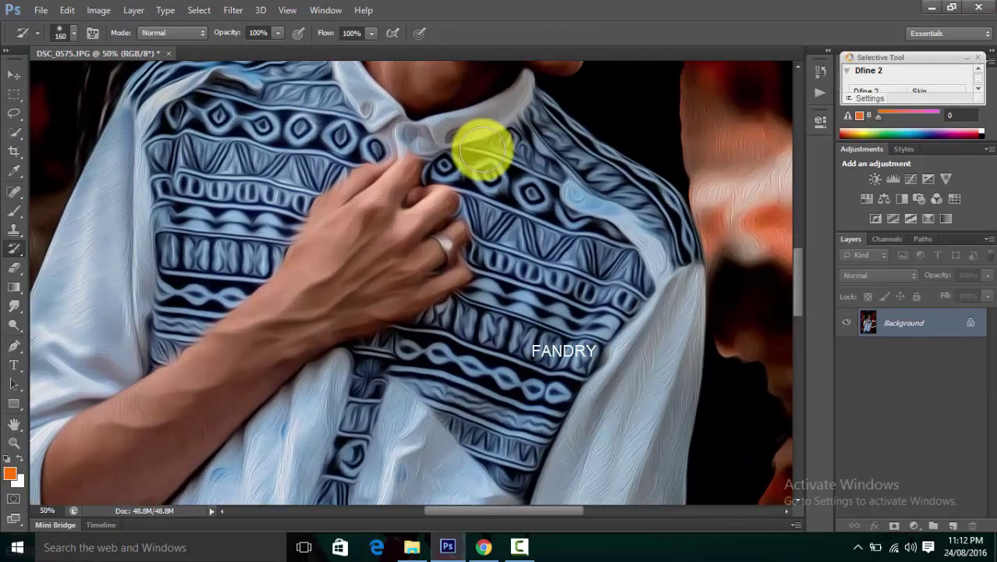
mouse_move(801, 281)
mouse_down()
mouse_move(801, 207)
mouse_move(761, 234)
mouse_up()
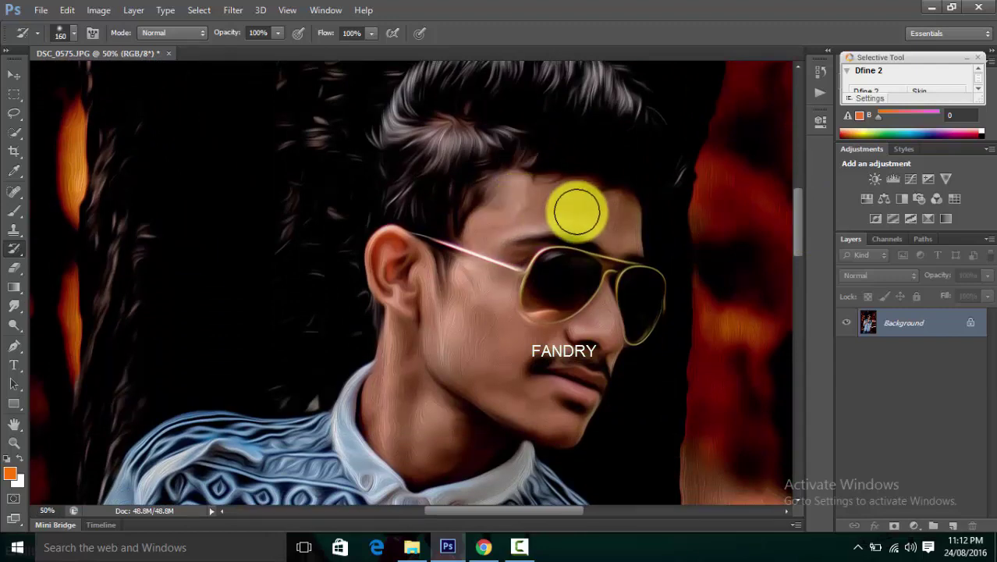
mouse_move(613, 216)
mouse_down()
mouse_move(499, 269)
mouse_move(396, 282)
mouse_move(428, 474)
mouse_move(538, 272)
mouse_move(592, 205)
mouse_move(606, 252)
mouse_move(574, 385)
mouse_move(630, 285)
mouse_move(645, 285)
mouse_move(630, 301)
mouse_move(605, 272)
mouse_move(611, 230)
mouse_up()
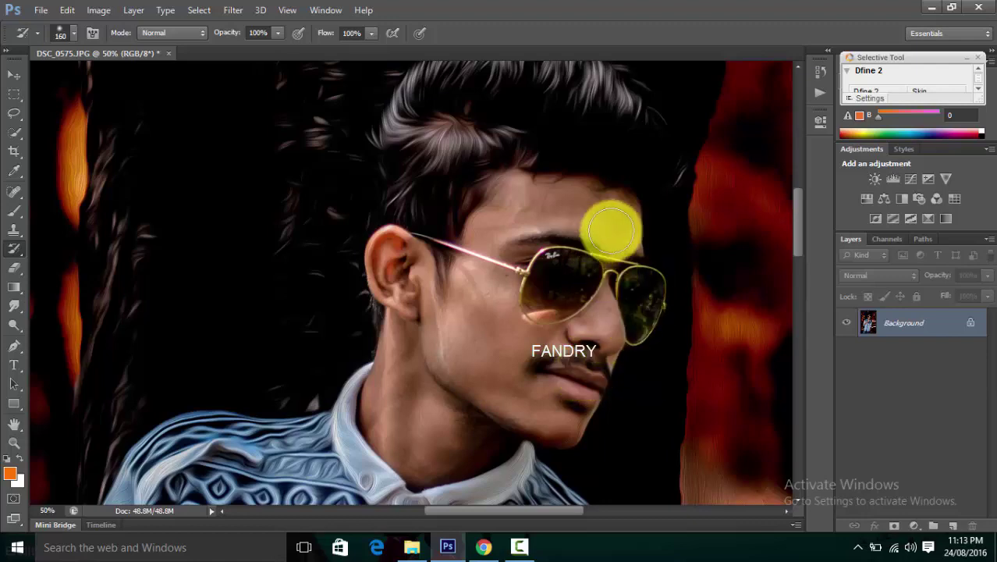
key(ctrl+minus)
key(ctrl+minus)
key(ctrl+minus)
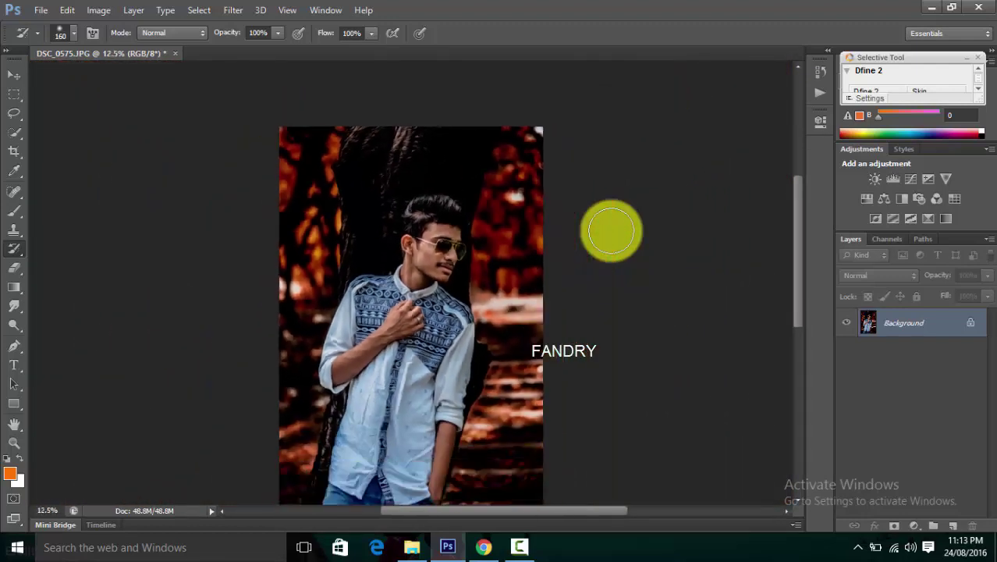
key(ctrl+minus)
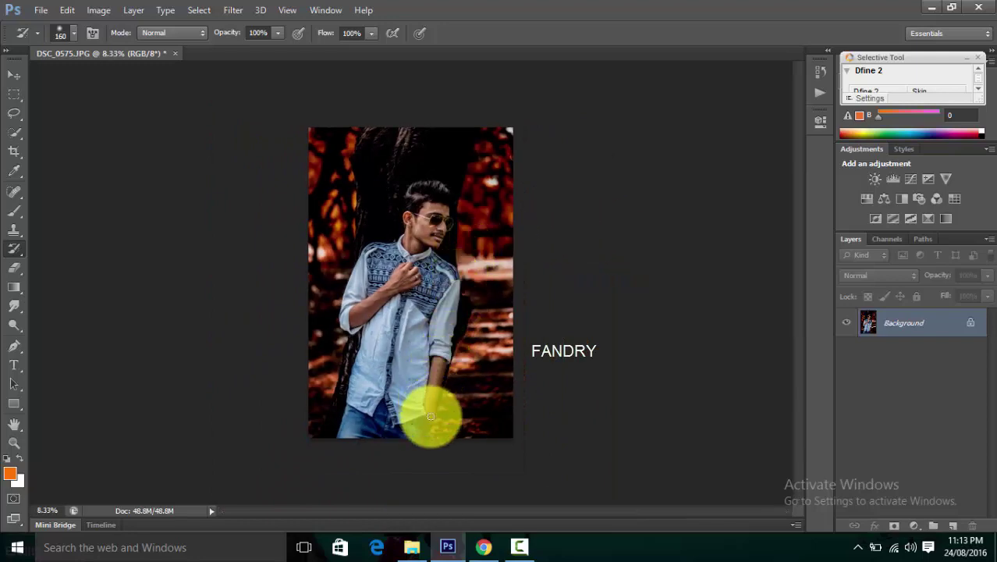
- Brush over the hand resting on the shirt
key(ctrl+plus)
key(ctrl+plus)
key(ctrl+plus)
key(ctrl+plus)
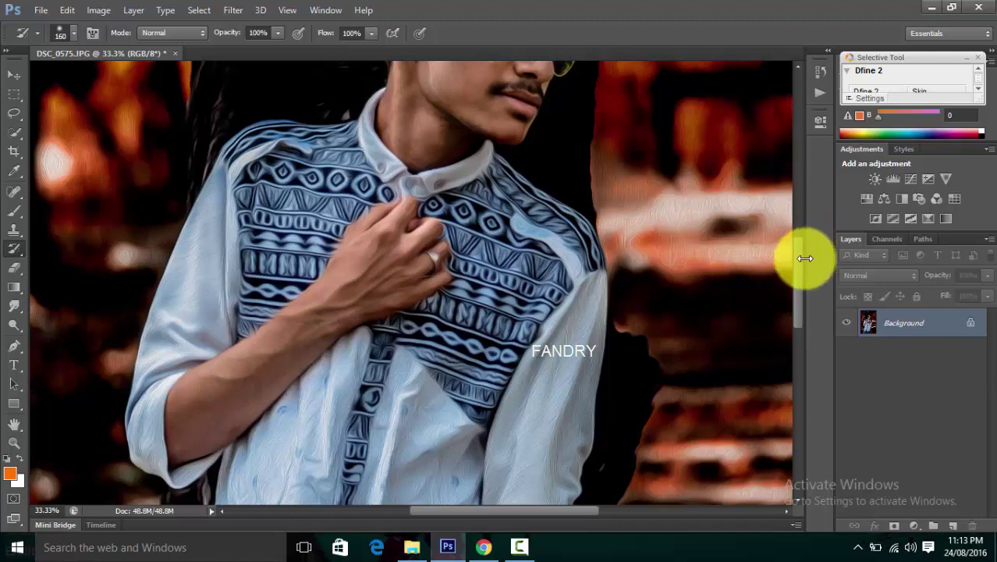
drag(799, 287, 798, 363)
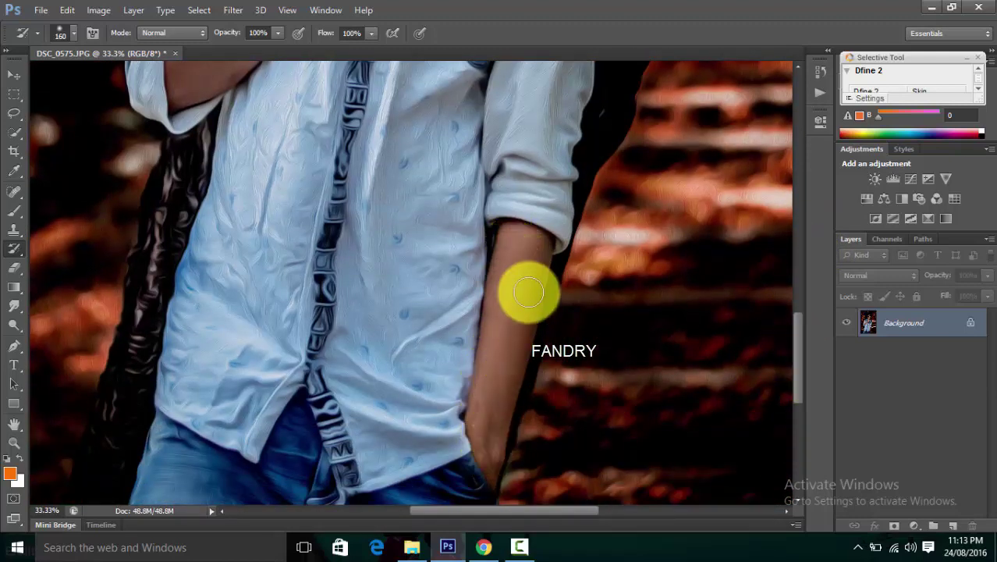
scroll(529, 292, down, 3)
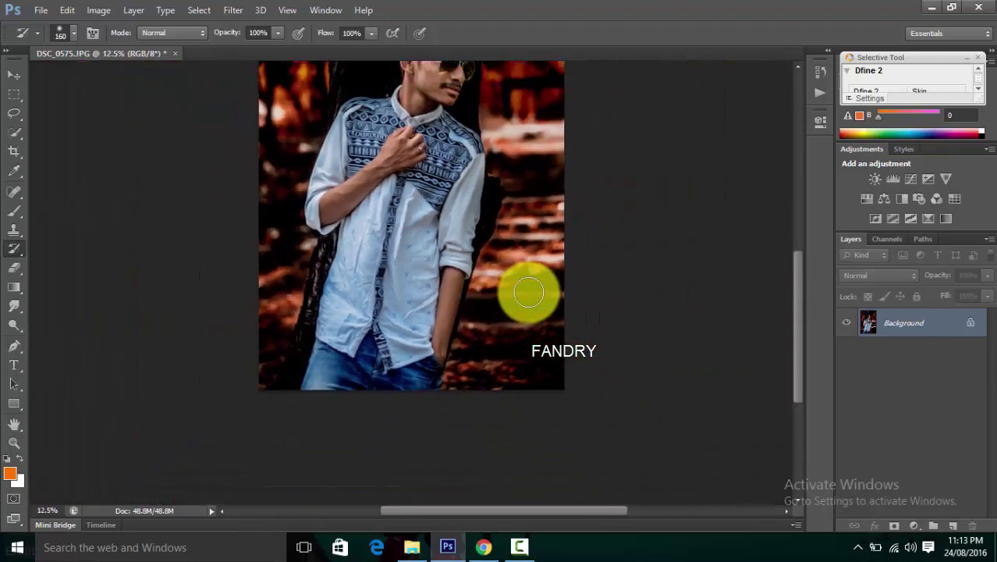
scroll(529, 292, down, 1)
scroll(529, 293, up, 1)
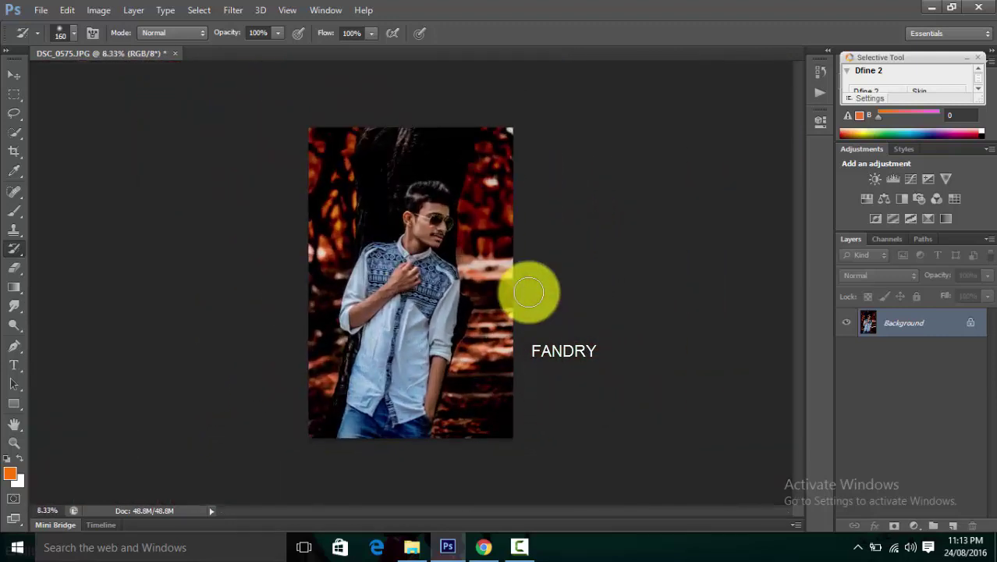
scroll(529, 292, up, 1)
scroll(529, 292, down, 1)
scroll(529, 293, up, 1)
scroll(527, 290, up, 2)
scroll(524, 285, up, 1)
scroll(515, 283, up, 1)
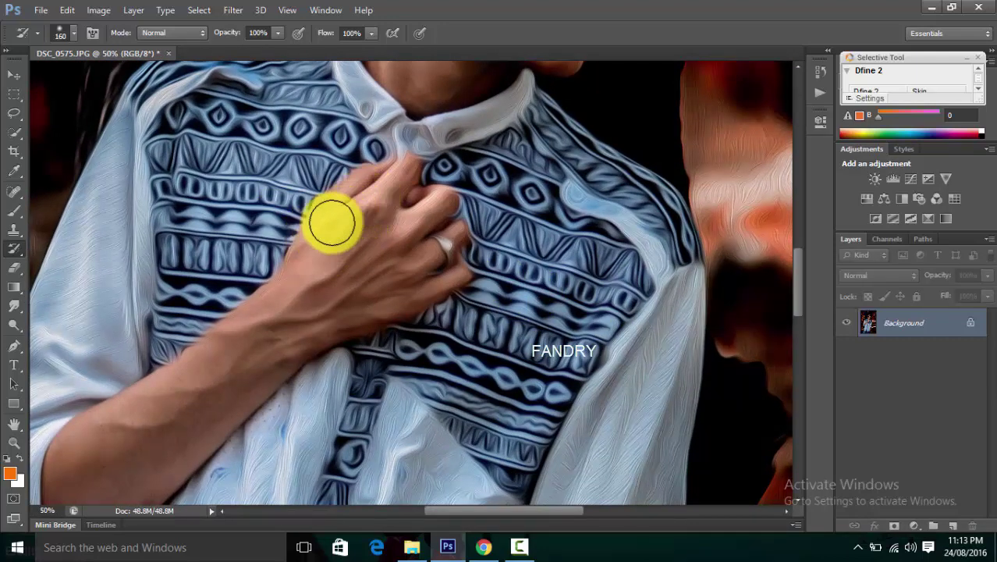
mouse_move(331, 222)
mouse_down()
mouse_move(378, 167)
mouse_move(414, 206)
mouse_move(402, 173)
mouse_move(431, 222)
mouse_move(391, 224)
mouse_move(303, 303)
mouse_up()
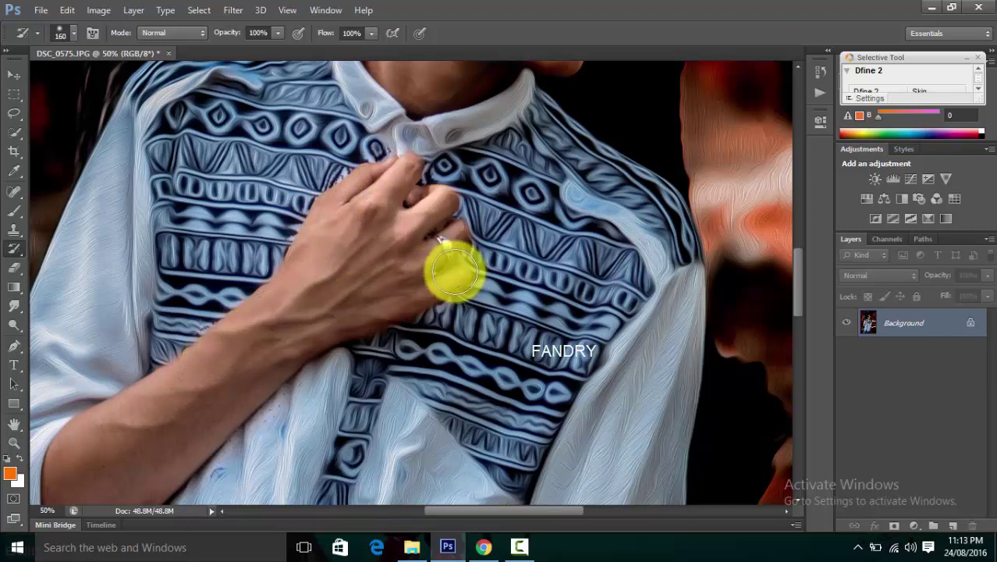
- Return to the full view and bring up the Imagenomic filter list
scroll(455, 270, down, 1)
scroll(455, 270, down, 1)
scroll(455, 271, down, 1)
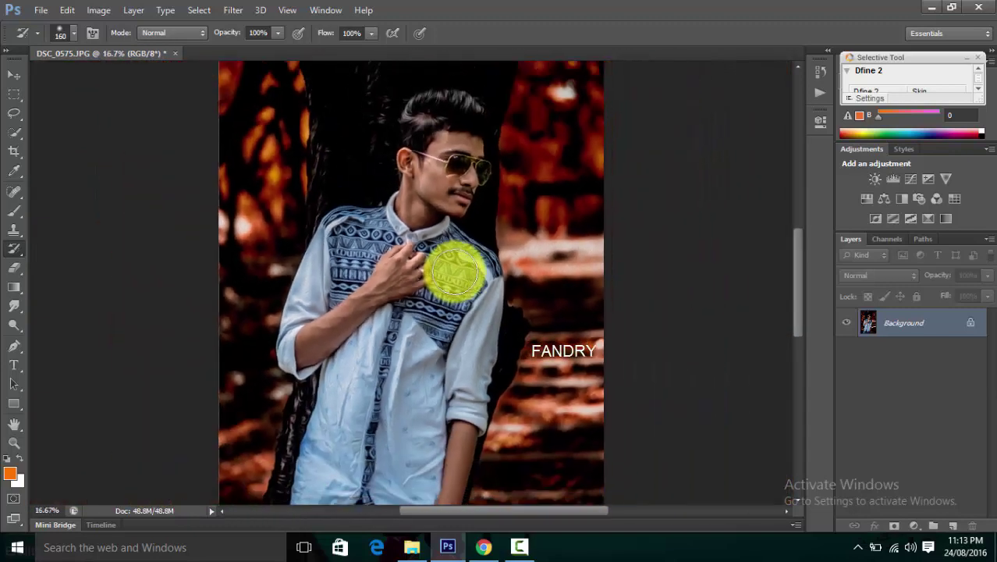
scroll(455, 271, down, 1)
scroll(455, 271, down, 1)
scroll(454, 270, up, 1)
scroll(455, 271, up, 1)
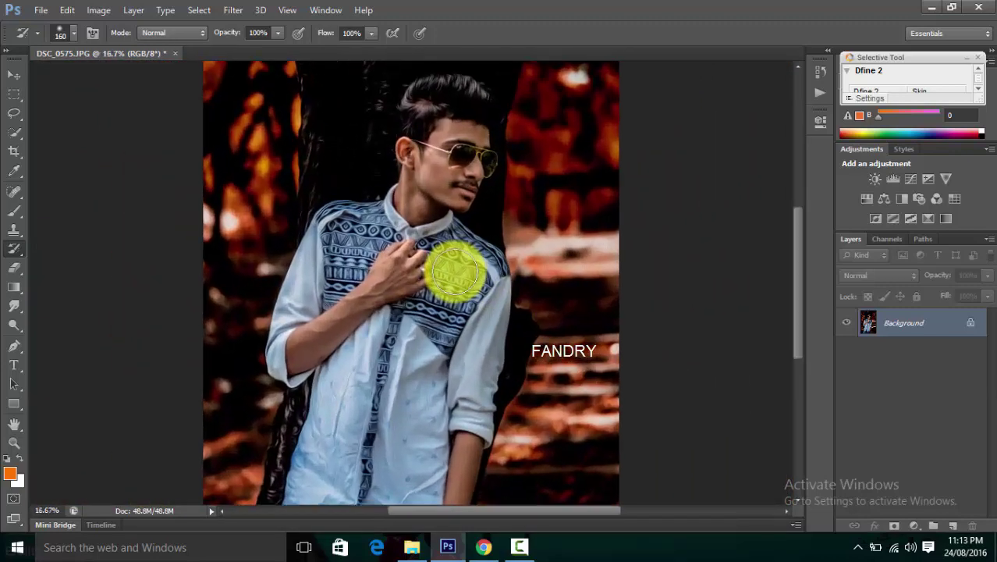
scroll(455, 271, up, 1)
drag(796, 258, 792, 220)
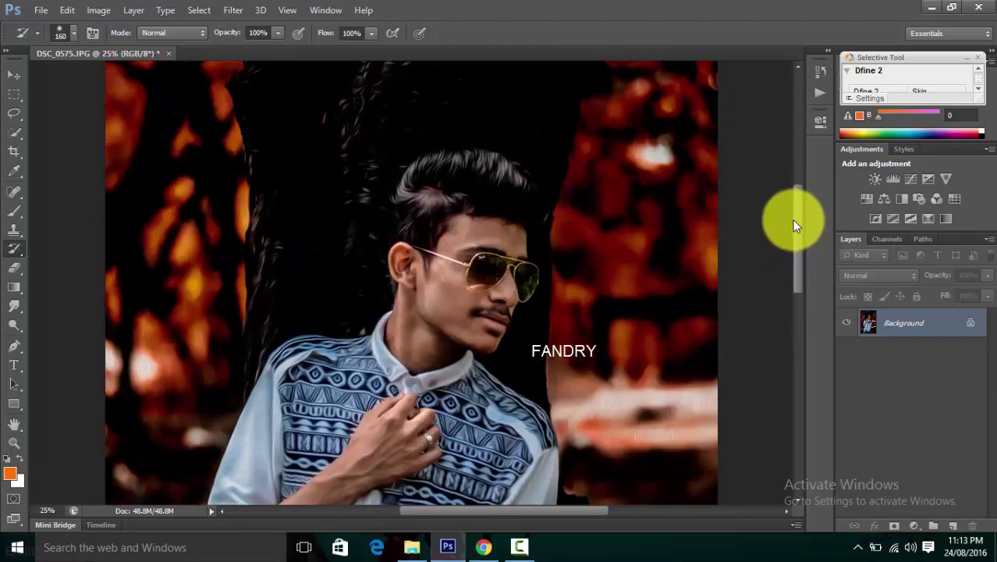
click(233, 10)
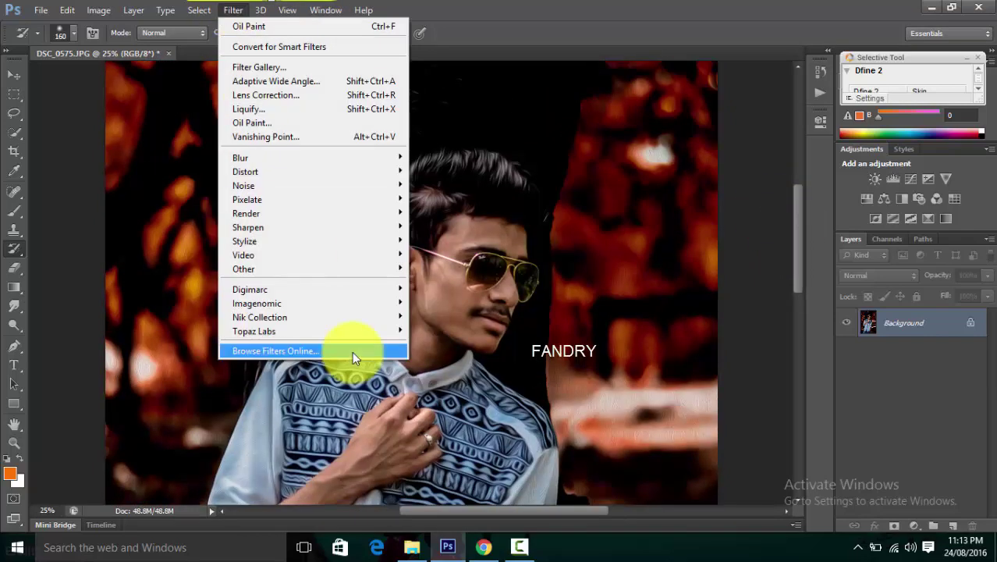
mouse_move(257, 303)
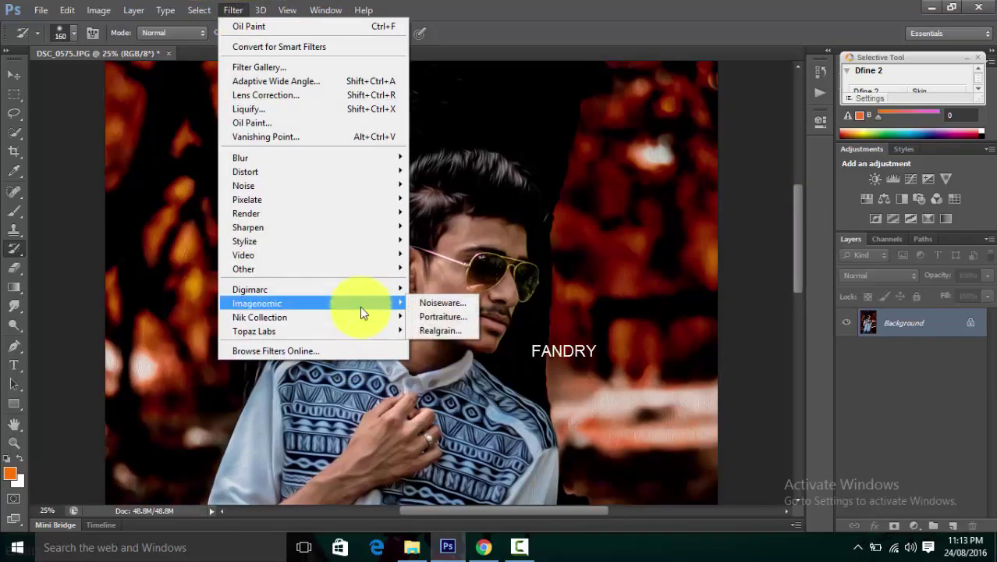
- Apply Imagenomic Noiseware with the Portrait preset, previewing the face first
click(417, 300)
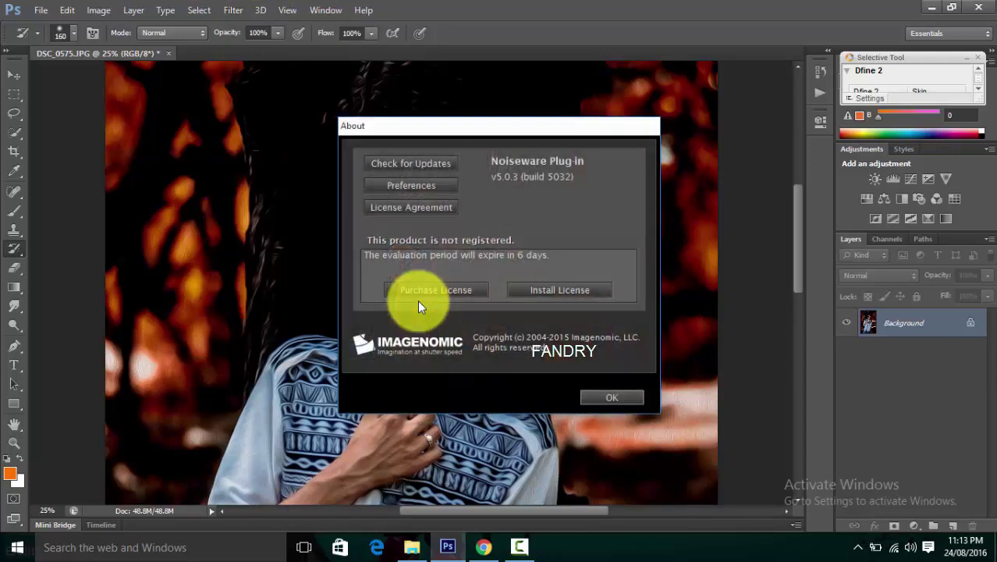
click(614, 399)
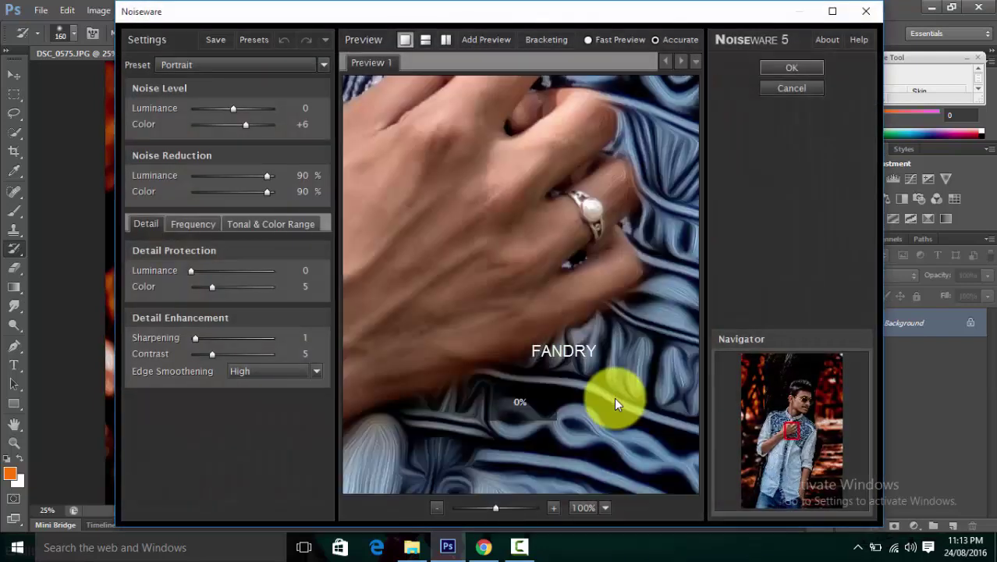
click(797, 420)
mouse_move(798, 420)
mouse_down()
mouse_move(804, 406)
mouse_move(795, 403)
mouse_move(805, 404)
mouse_up()
scroll(803, 406, down, 1)
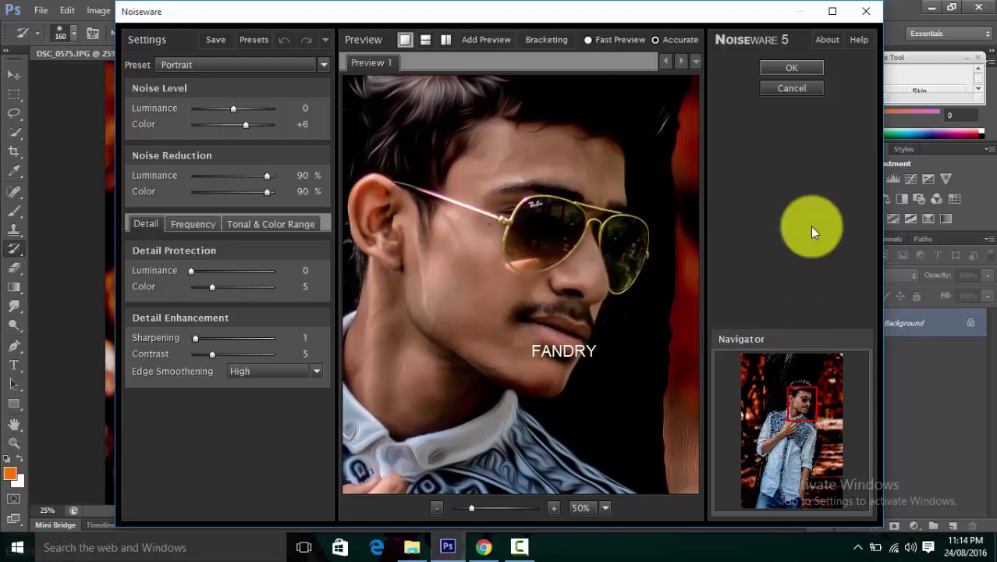
click(792, 67)
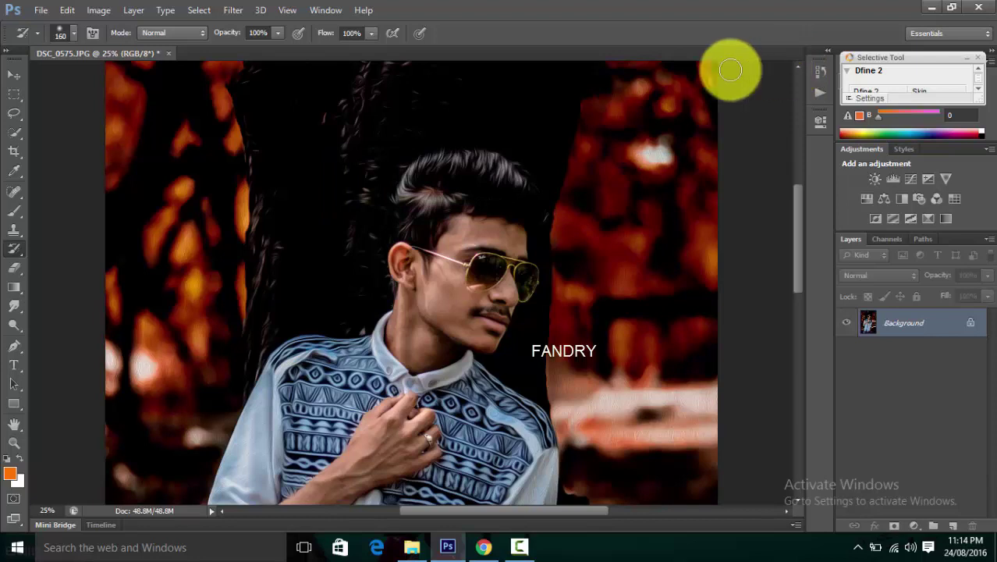
- Apply Imagenomic Portraiture with its Default preset to the portrait
click(226, 10)
mouse_move(257, 302)
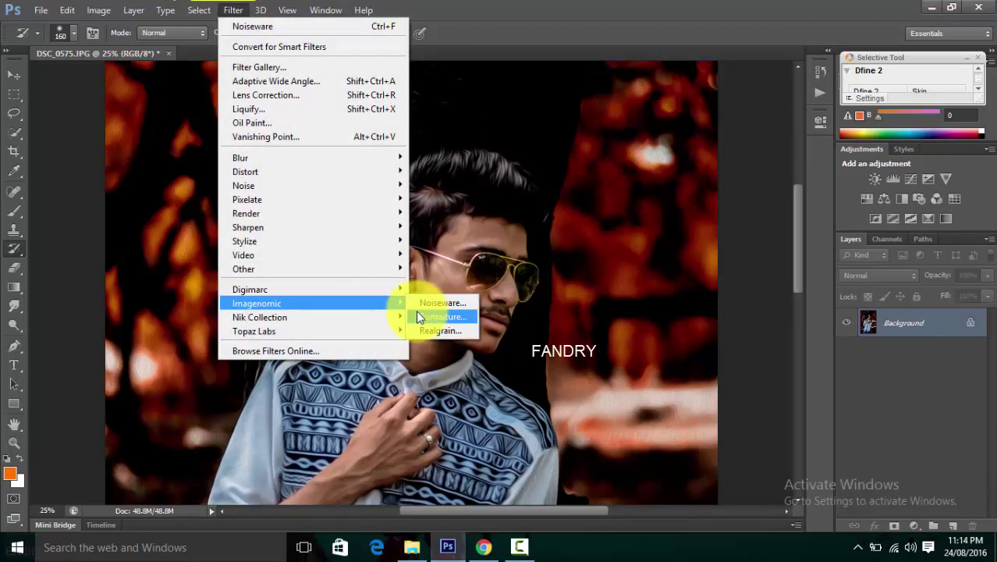
click(417, 316)
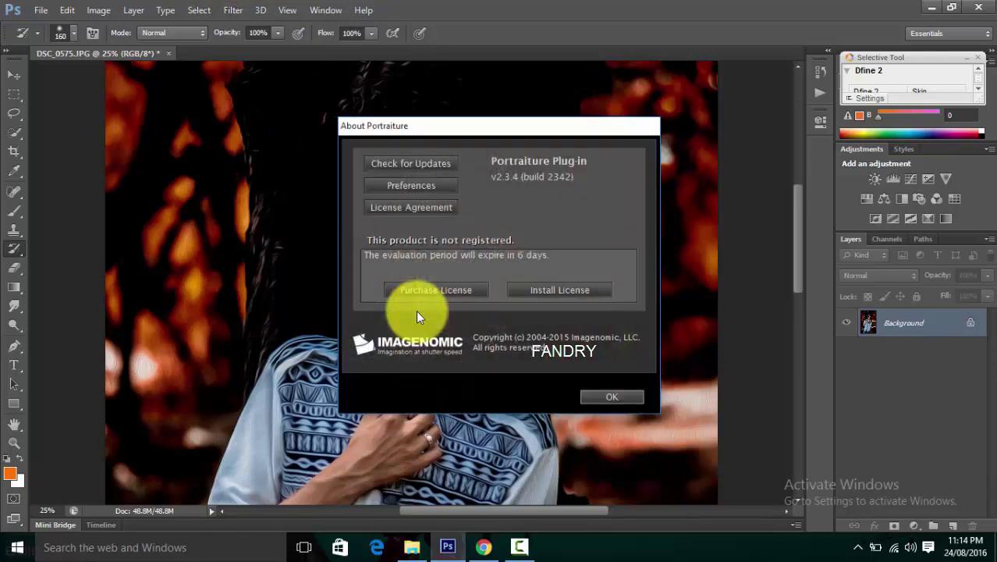
click(590, 393)
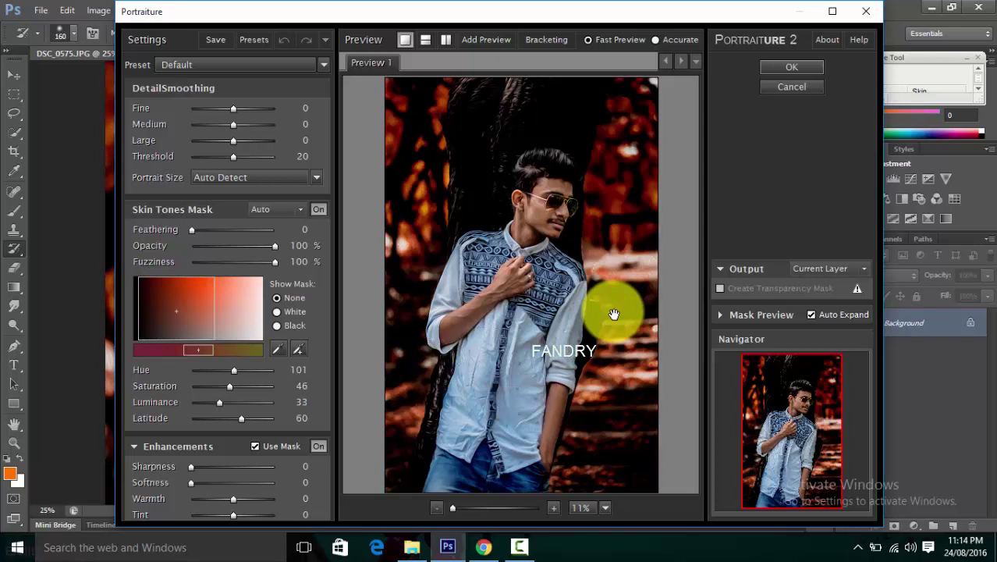
click(776, 66)
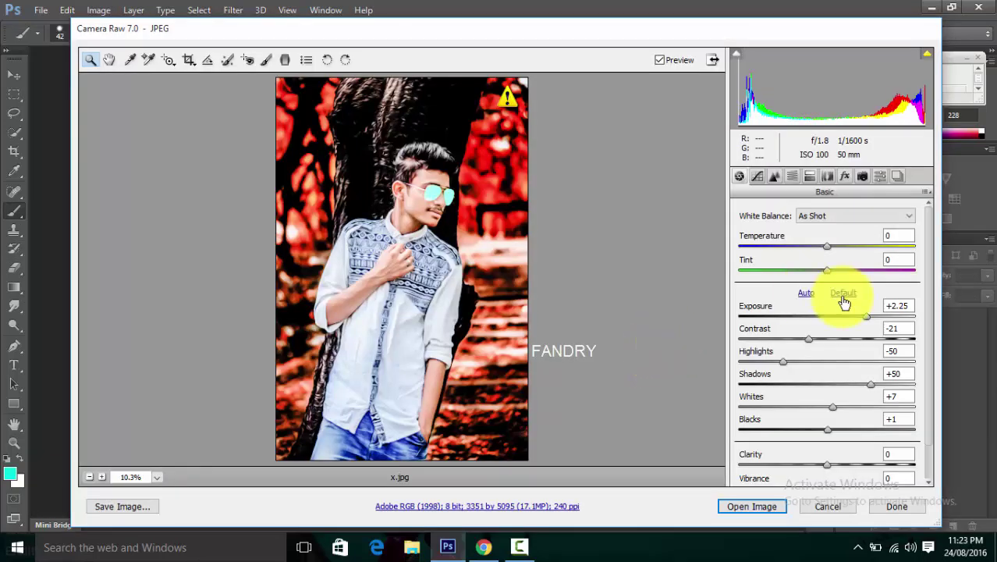
- Paint a +0.40 exposure Adjustment Brush stroke over the sunglasses with Contrast, Clarity and Sharpness at 0
click(843, 301)
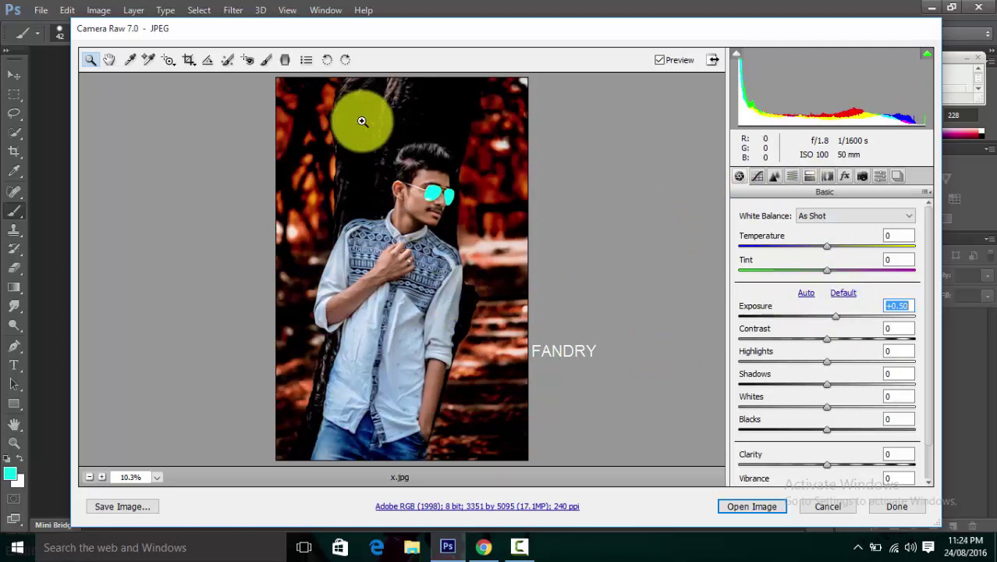
click(267, 65)
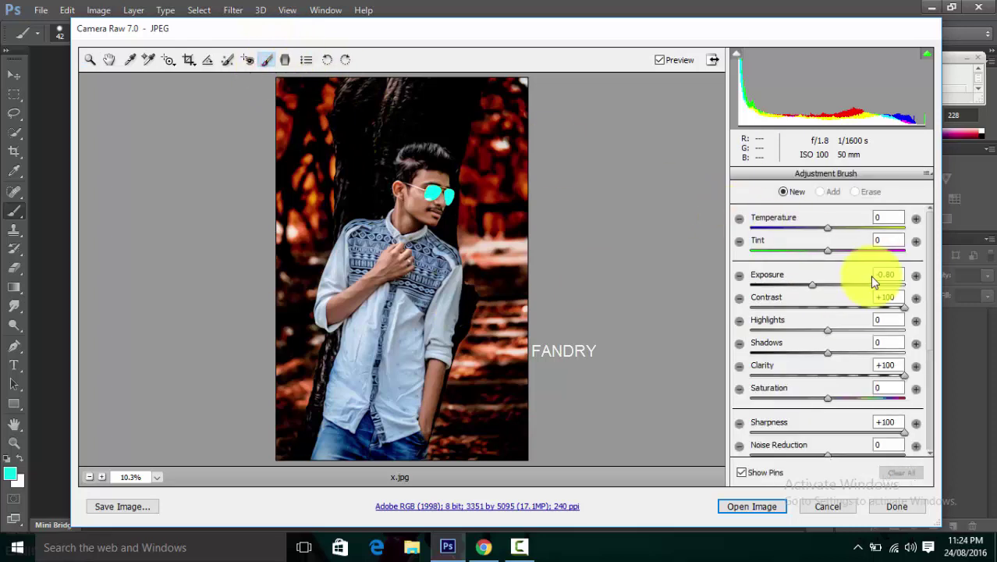
click(897, 296)
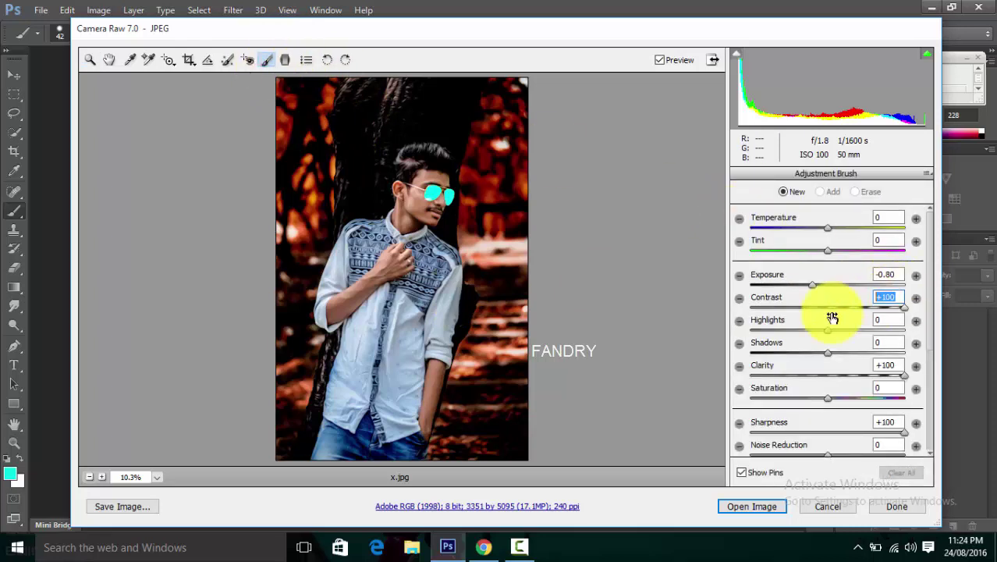
click(889, 299)
text(0)
click(899, 365)
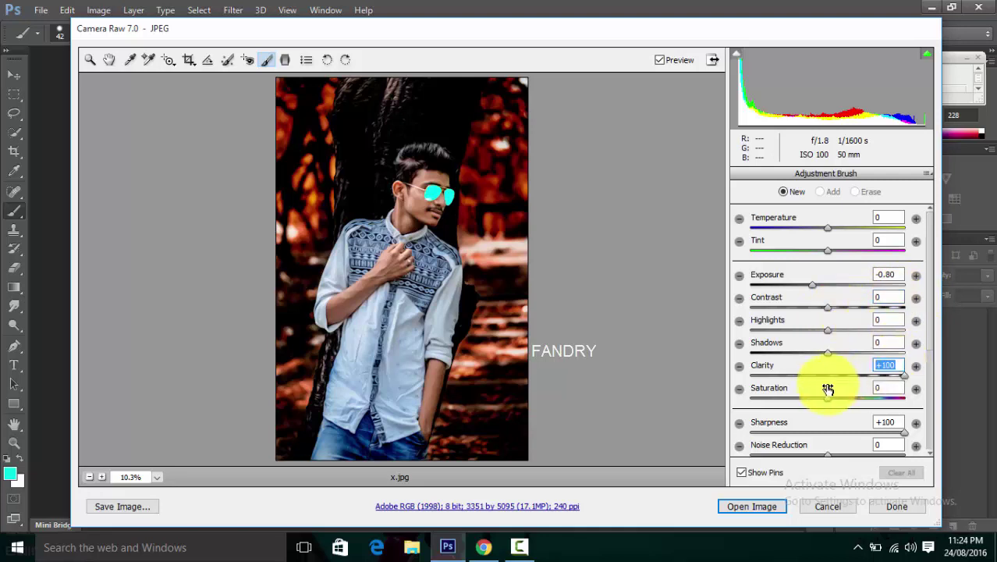
text(0)
click(889, 422)
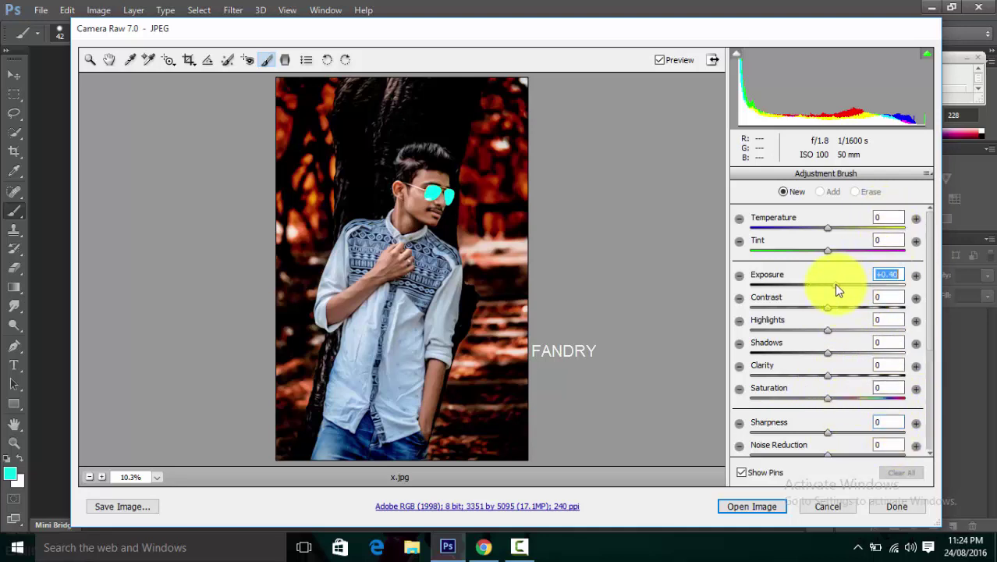
mouse_move(418, 204)
mouse_down()
mouse_move(410, 220)
mouse_move(432, 183)
mouse_move(324, 320)
mouse_move(419, 363)
mouse_move(433, 386)
mouse_move(406, 224)
mouse_move(433, 212)
mouse_move(417, 208)
mouse_move(425, 195)
mouse_up()
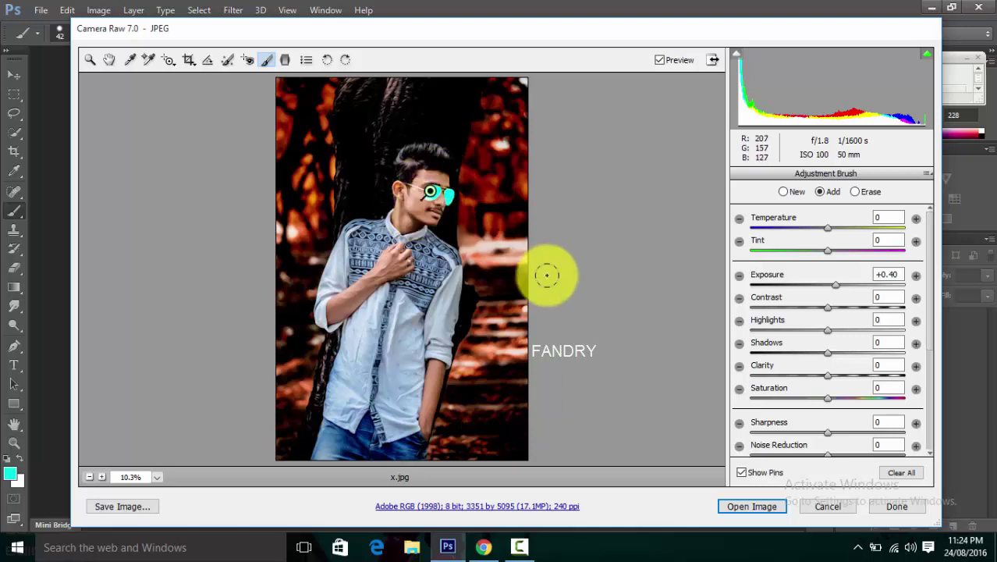
click(87, 62)
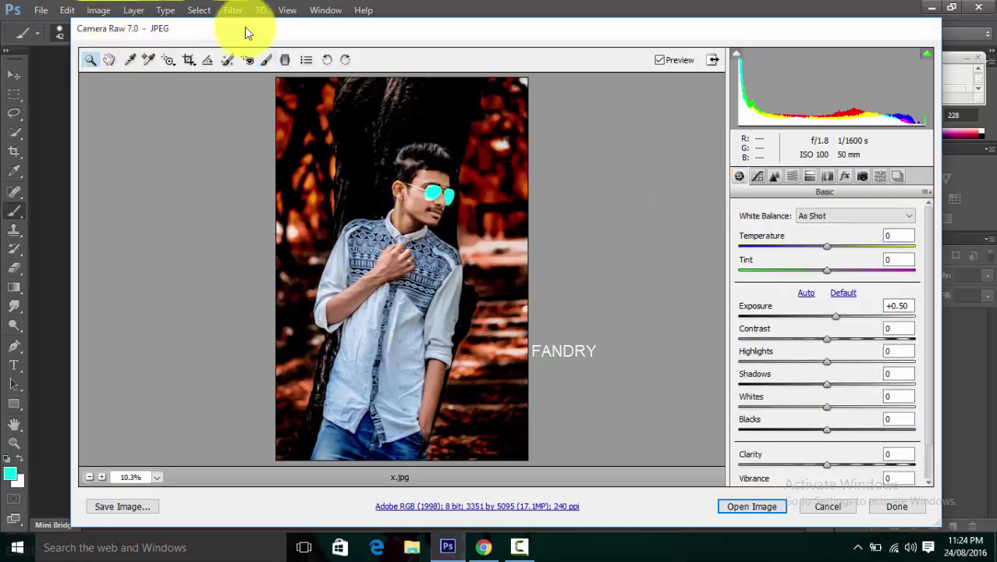
- Set post-crop vignetting to Amount -29, Feather 100 and Midpoint 15
click(846, 176)
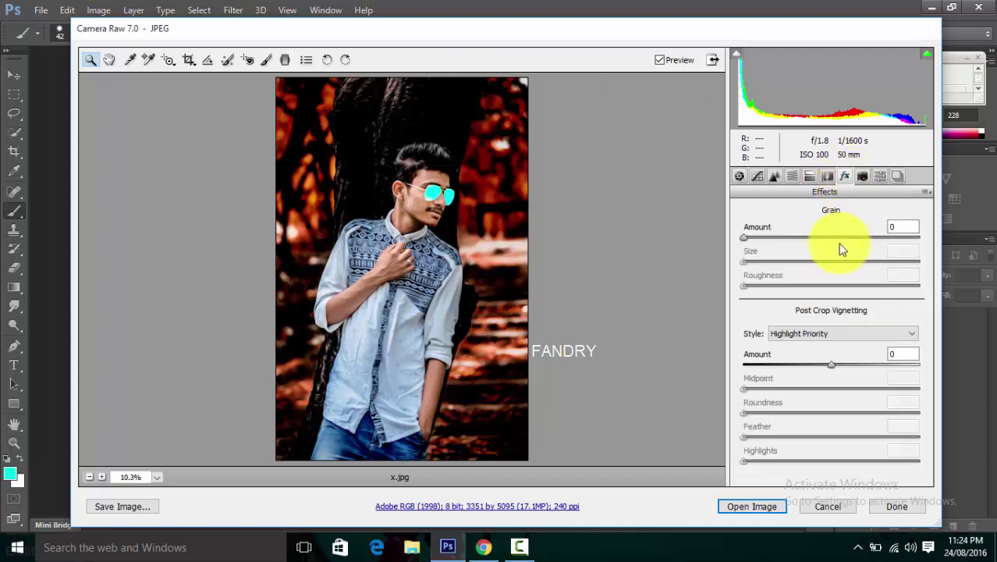
click(808, 370)
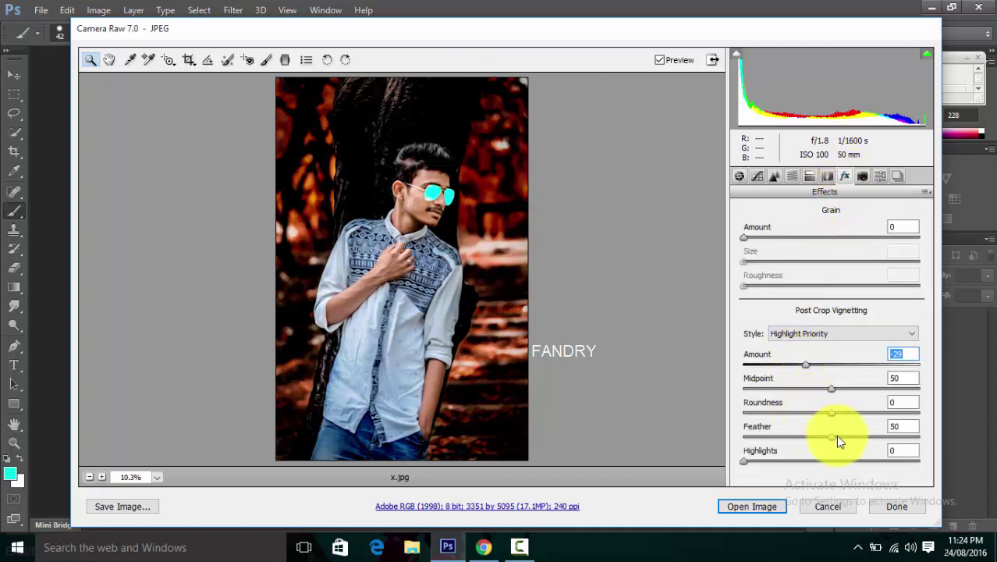
drag(834, 436, 940, 402)
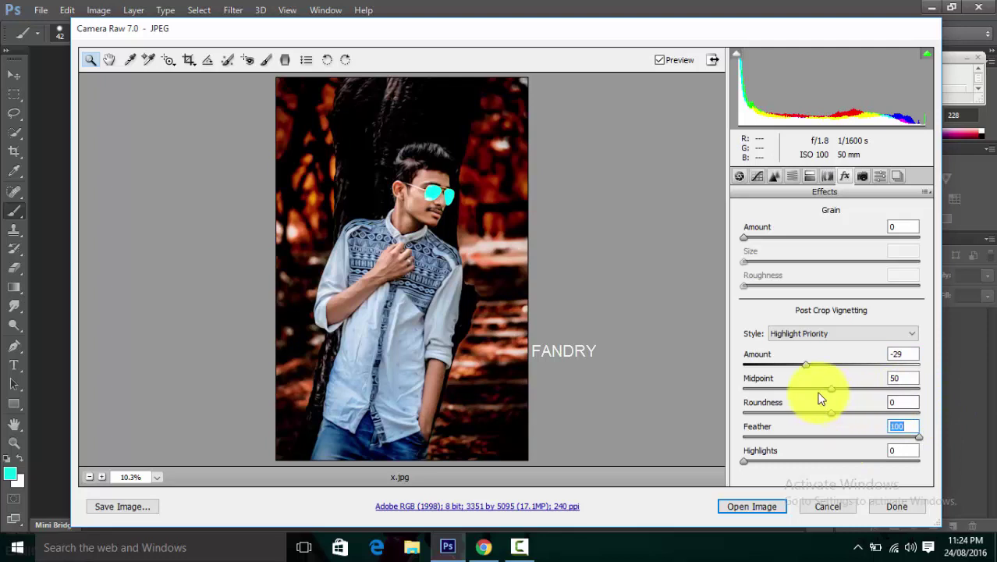
drag(829, 389, 768, 389)
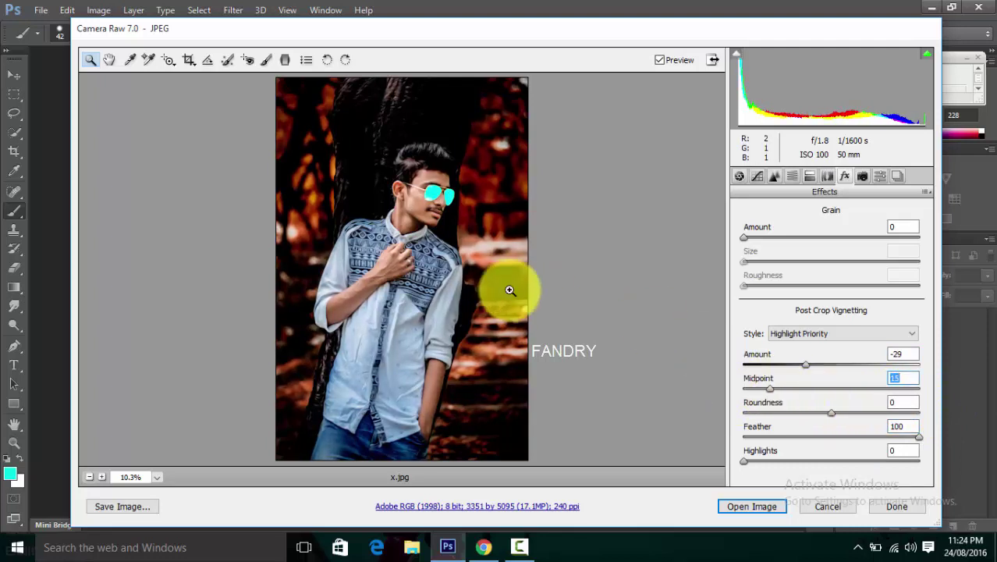
- Zoom in on the face, then back out to check the vignetted photo
click(740, 177)
click(509, 180)
click(511, 181)
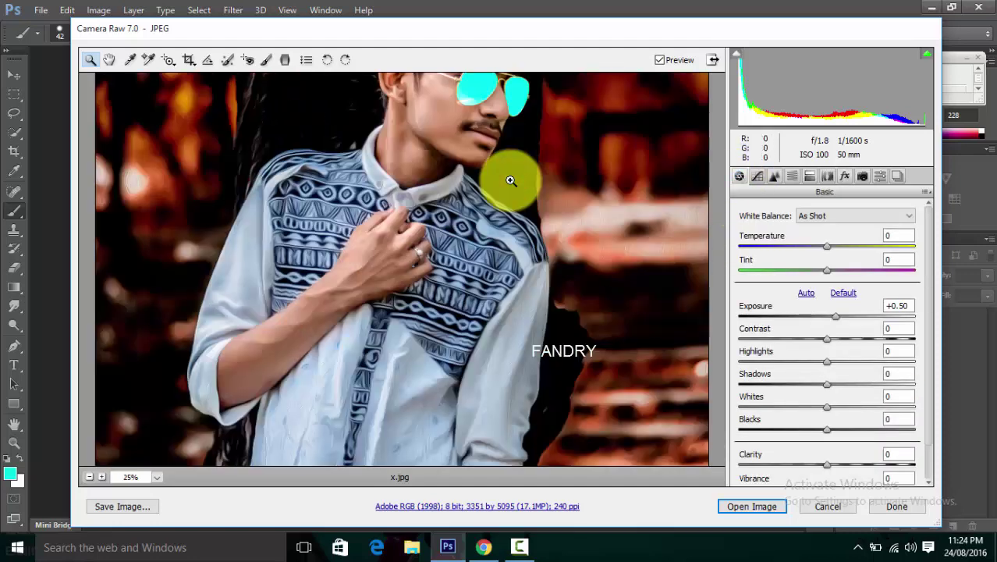
alt+click(510, 181)
alt+click(510, 180)
click(510, 180)
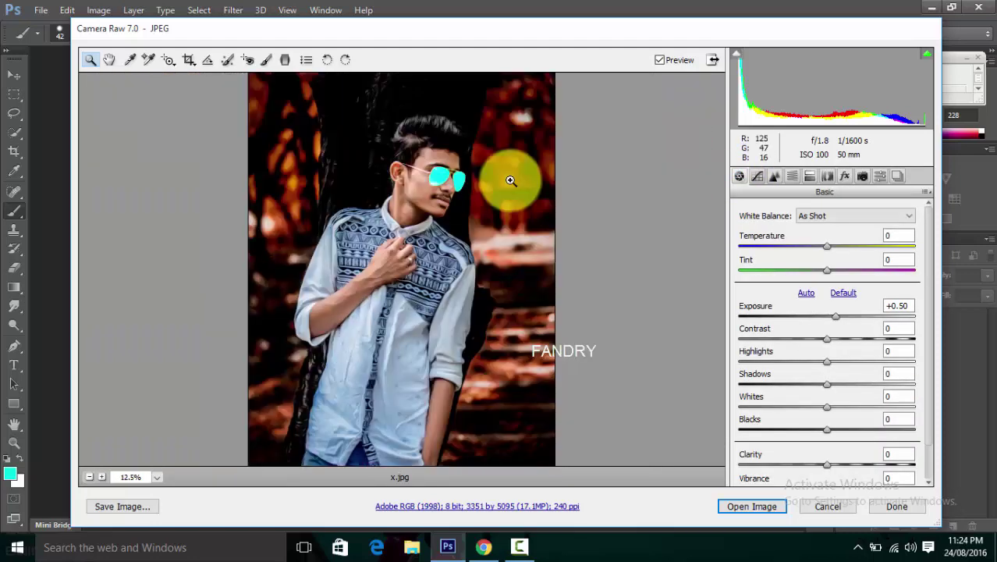
alt+click(510, 180)
- Nudge the local brush exposure up to +0.45
click(511, 180)
click(268, 58)
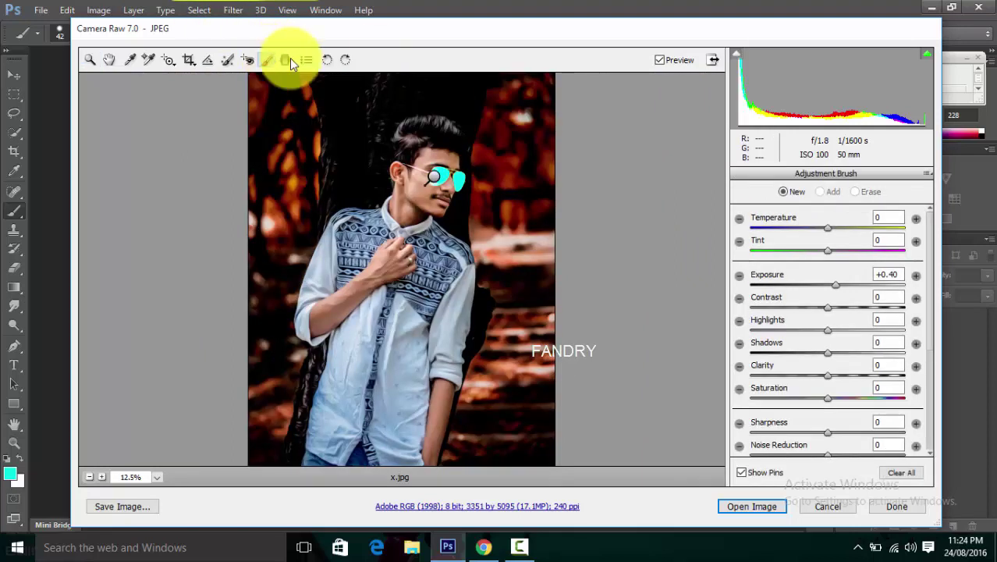
drag(838, 288, 841, 289)
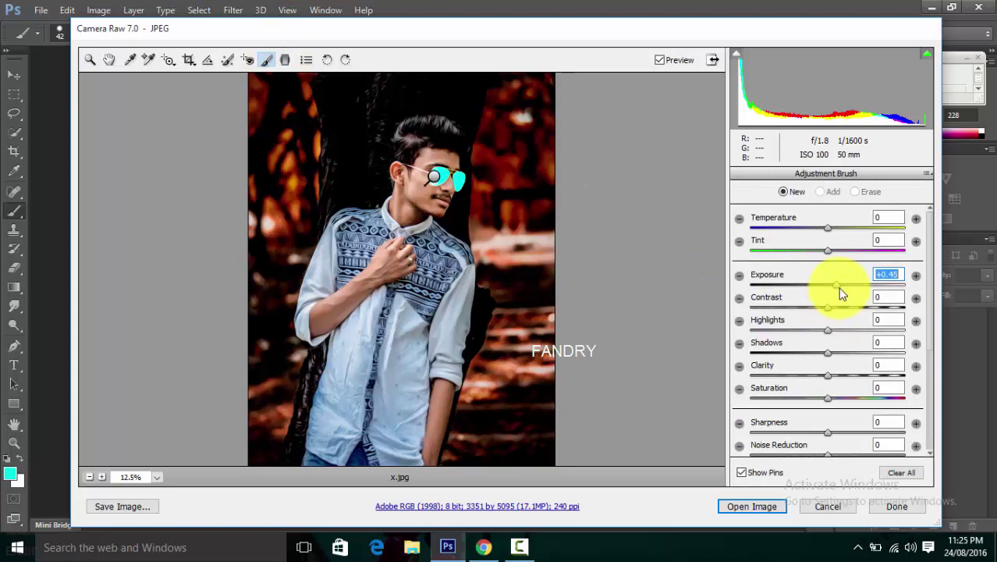
click(91, 60)
- Set the global Clarity to +9
key(ctrl+minus)
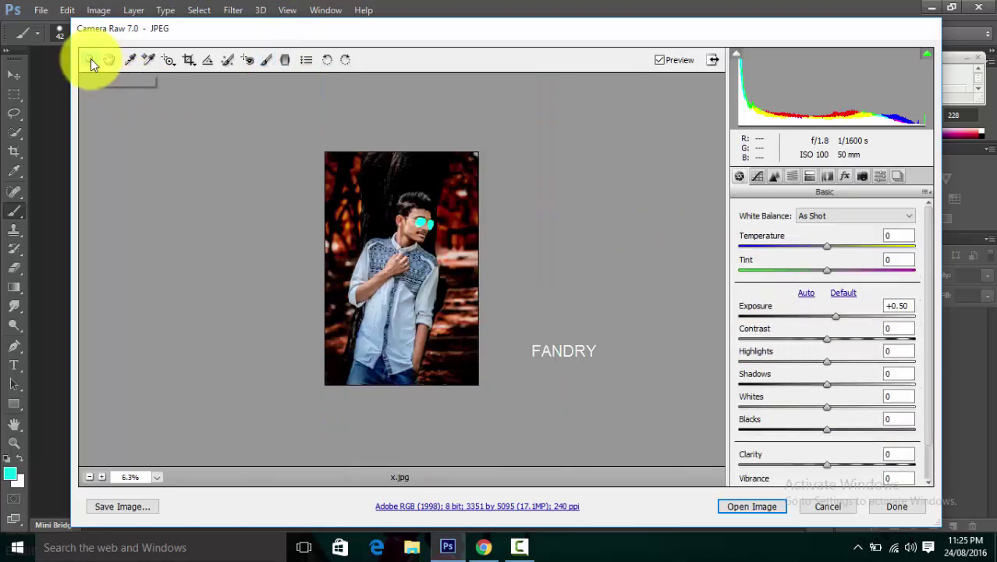
key(ctrl+plus)
key(ctrl+minus)
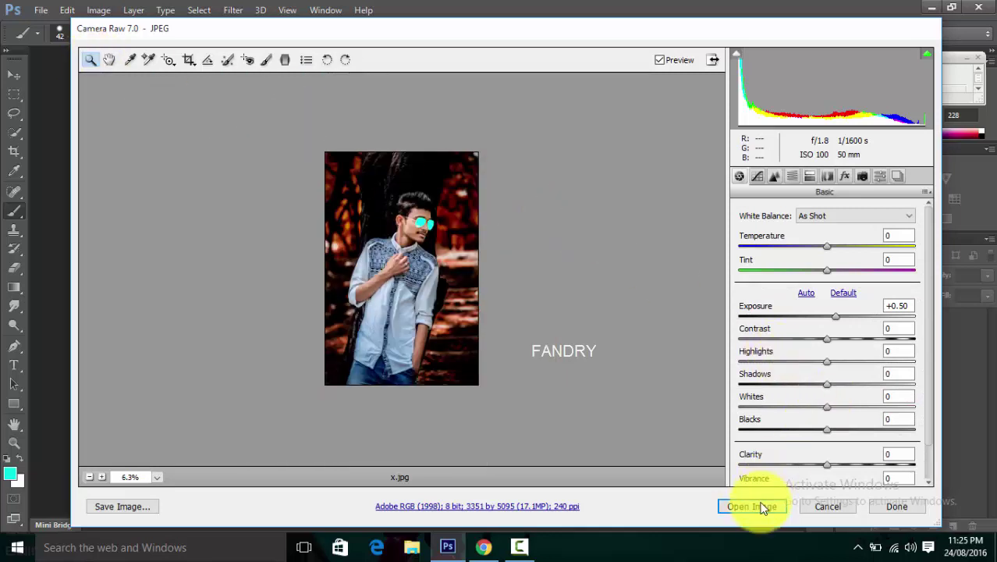
click(836, 464)
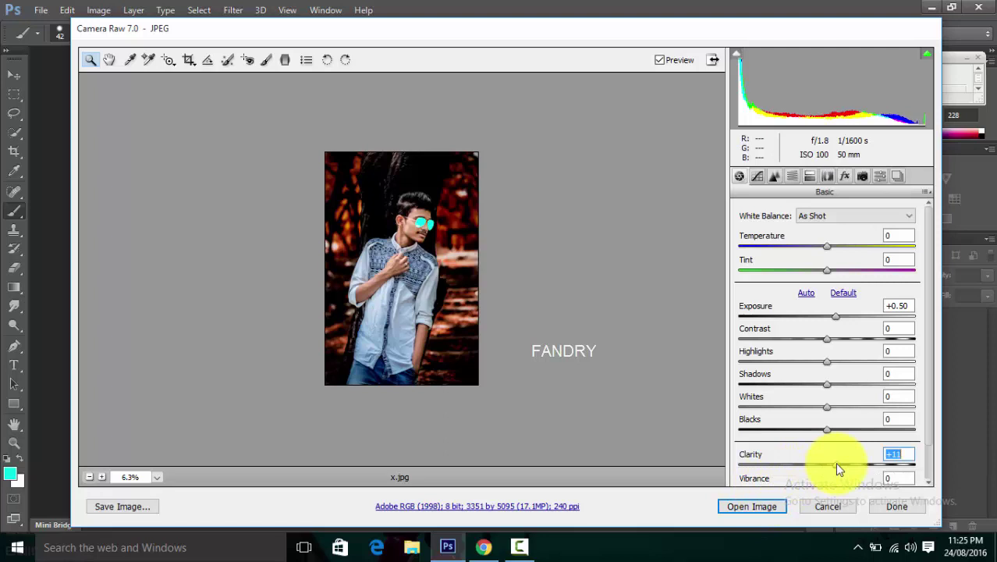
click(834, 462)
- Fit the preview, check the zoom, and open the image in Photoshop
key(ctrl+0)
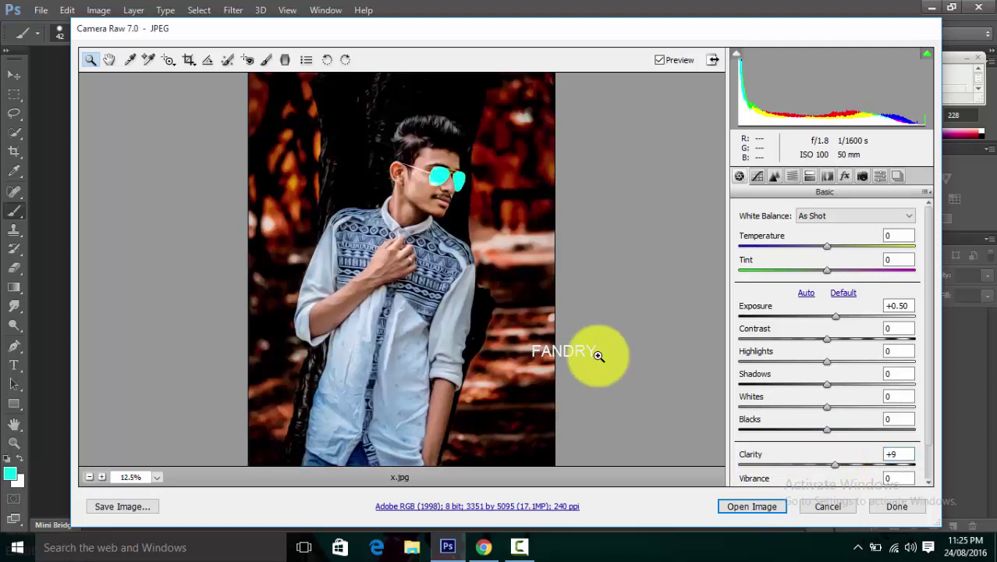
alt+click(597, 356)
click(598, 355)
alt+click(597, 356)
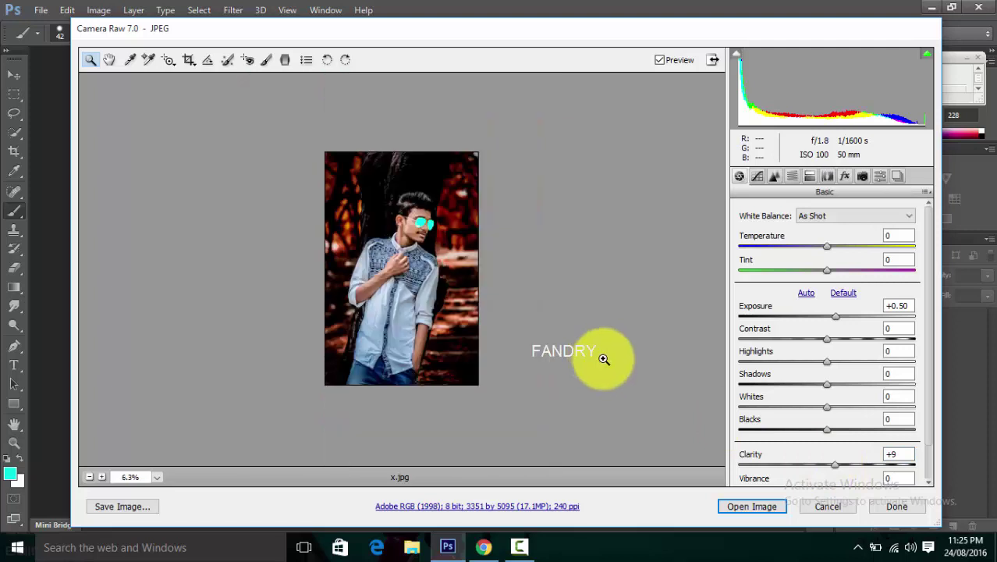
click(731, 507)
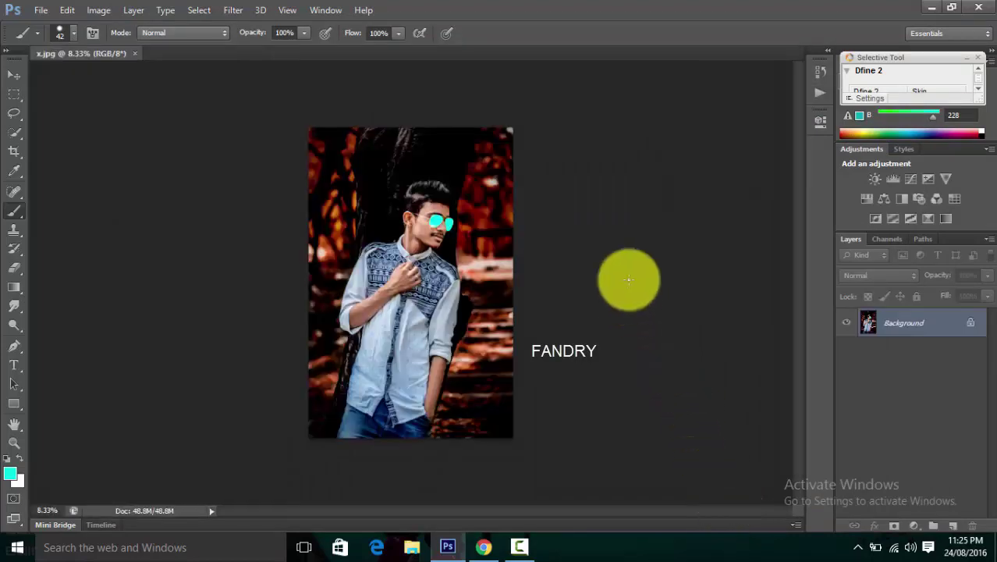
- Zoom in on the young man's head and select the Smudge Tool
click(423, 546)
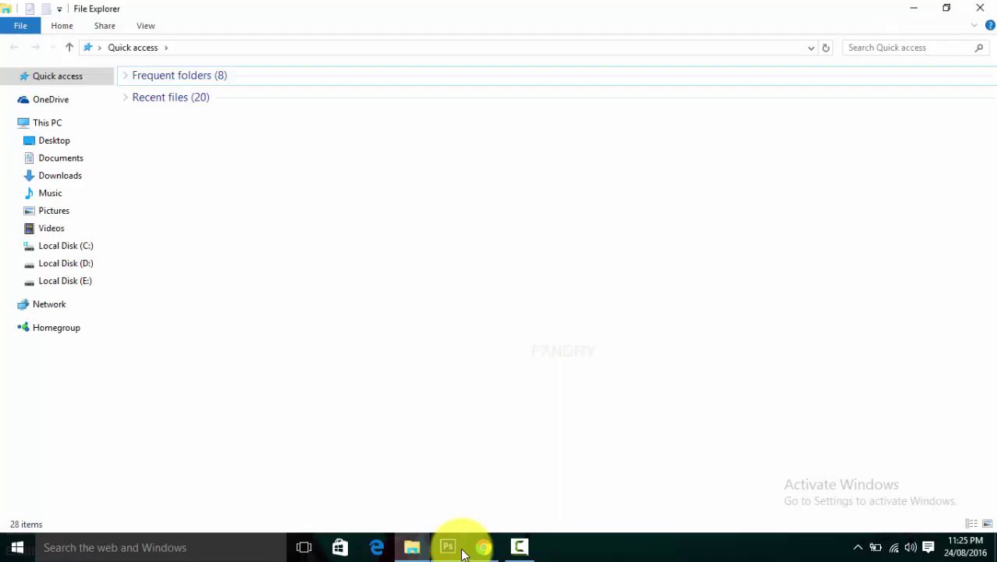
click(453, 550)
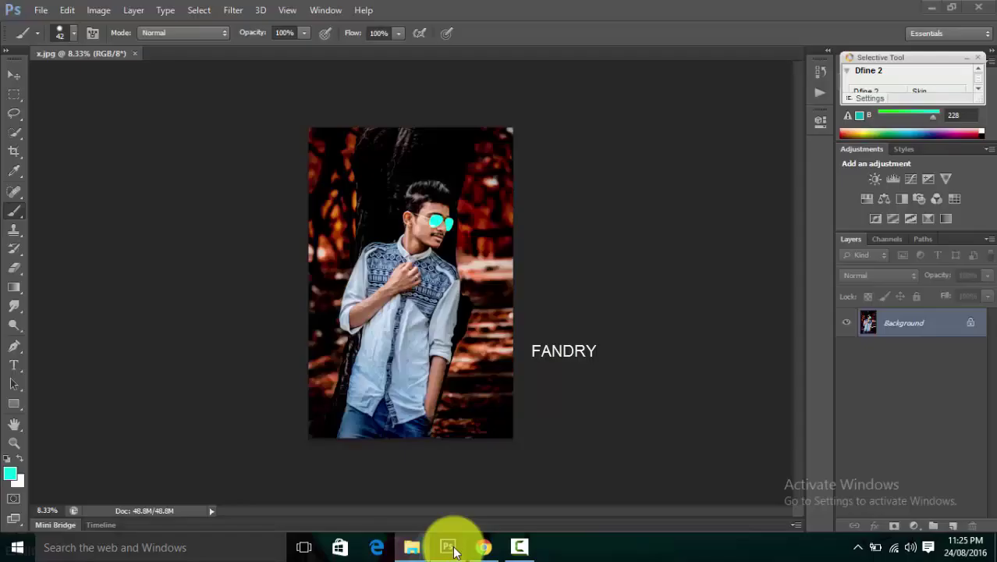
key(ctrl+plus)
key(ctrl+plus)
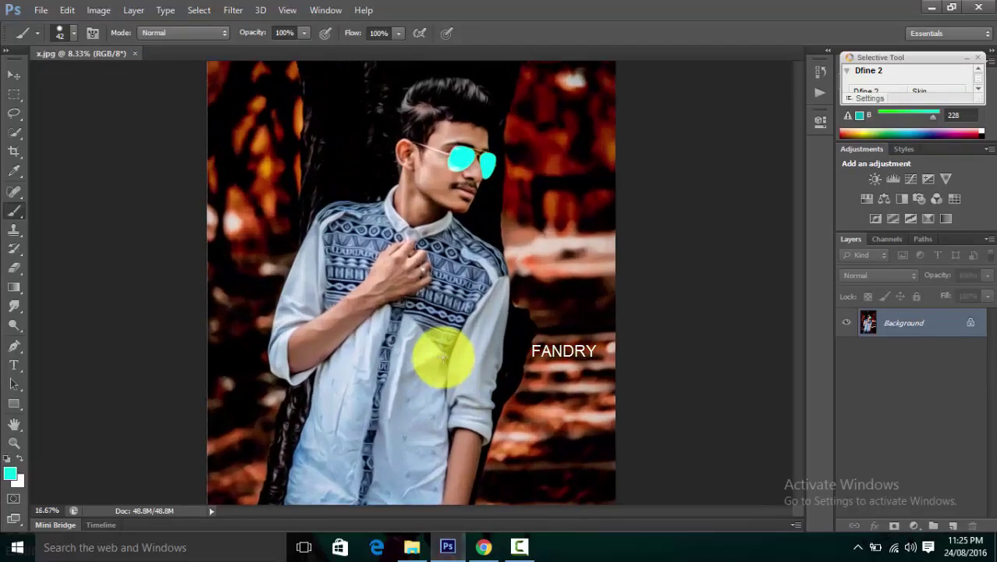
key(ctrl+plus)
key(ctrl+plus)
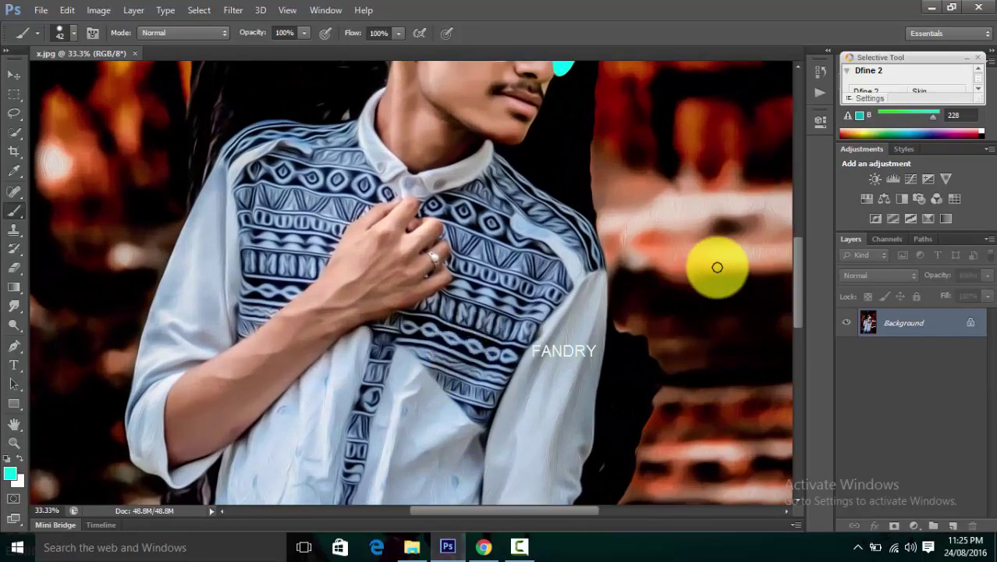
drag(799, 258, 790, 187)
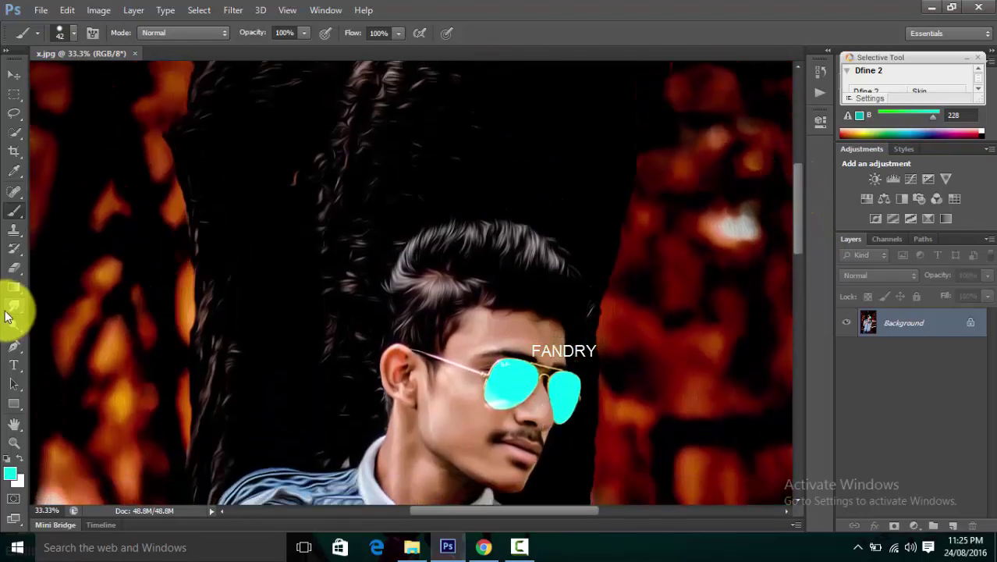
click(14, 306)
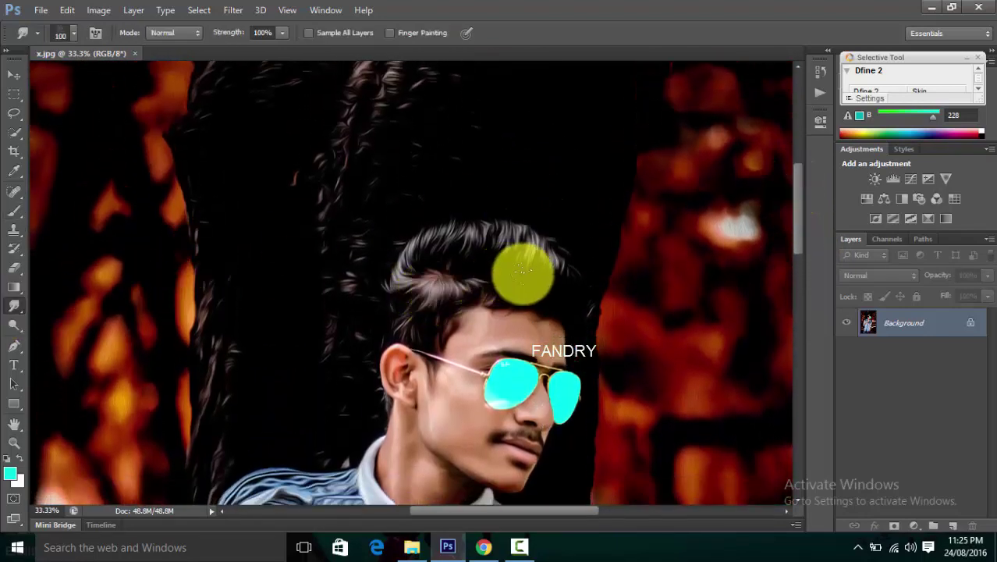
- Smudge the crown of the hair upward in four strokes at 100% strength
mouse_move(511, 231)
mouse_down()
mouse_move(568, 287)
mouse_move(539, 222)
mouse_move(503, 260)
mouse_move(503, 289)
mouse_move(507, 265)
mouse_up()
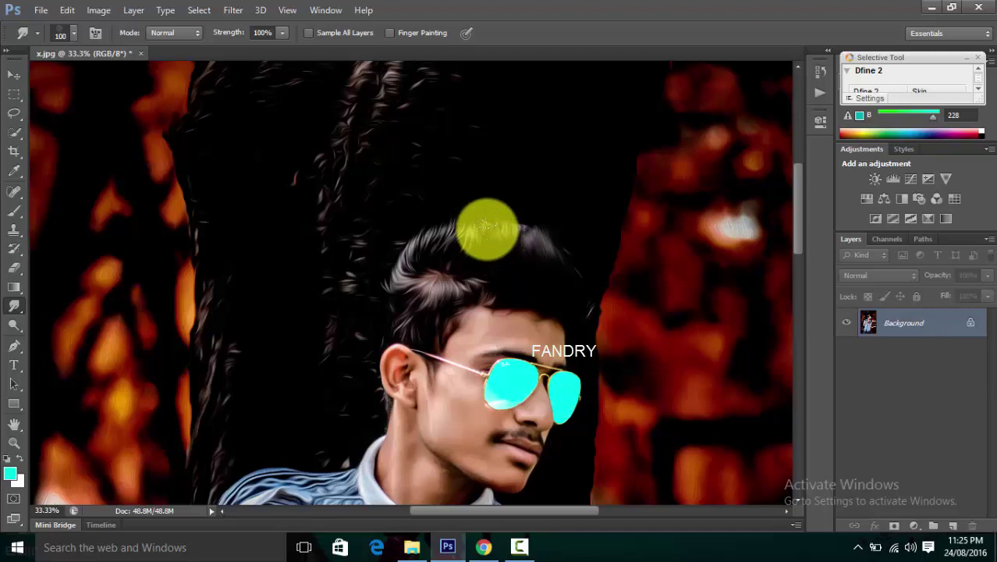
drag(498, 259, 458, 218)
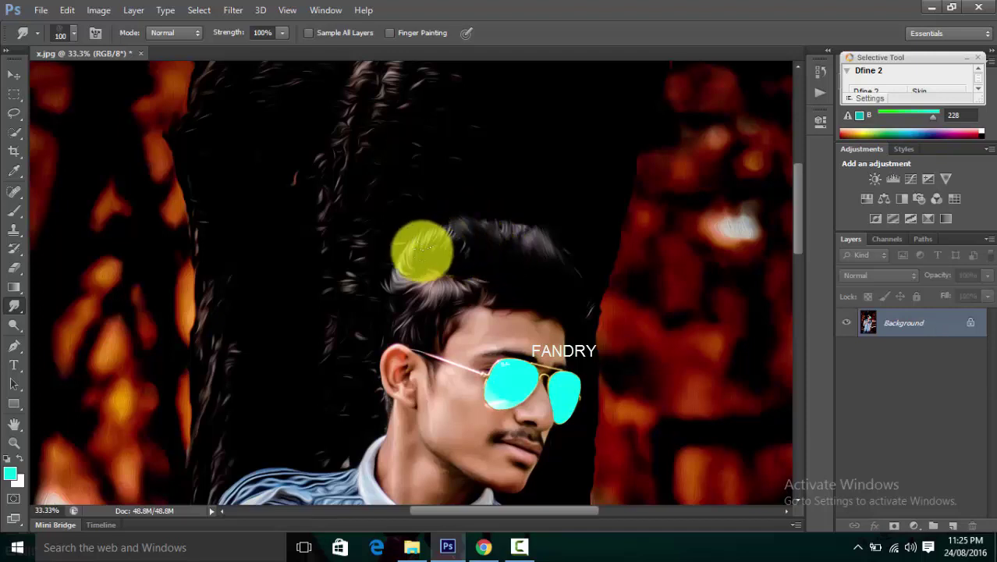
mouse_move(422, 249)
mouse_down()
mouse_move(442, 222)
mouse_move(416, 248)
mouse_move(429, 226)
mouse_move(439, 251)
mouse_move(451, 216)
mouse_move(459, 249)
mouse_move(465, 224)
mouse_move(484, 267)
mouse_move(484, 237)
mouse_up()
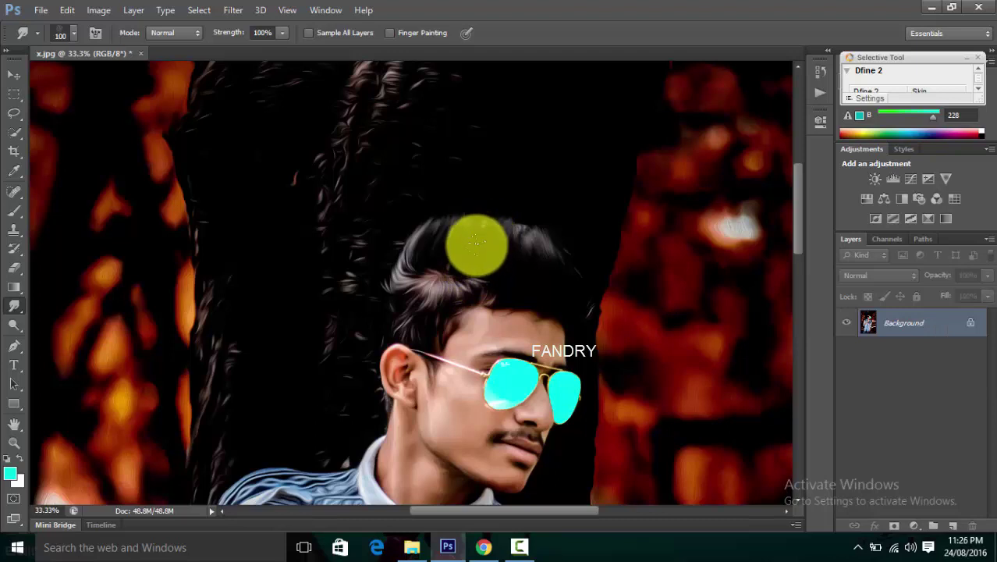
mouse_move(486, 215)
mouse_down()
mouse_move(500, 251)
mouse_move(519, 222)
mouse_move(525, 277)
mouse_move(534, 236)
mouse_move(543, 235)
mouse_move(585, 307)
mouse_move(565, 250)
mouse_move(545, 276)
mouse_move(550, 242)
mouse_up()
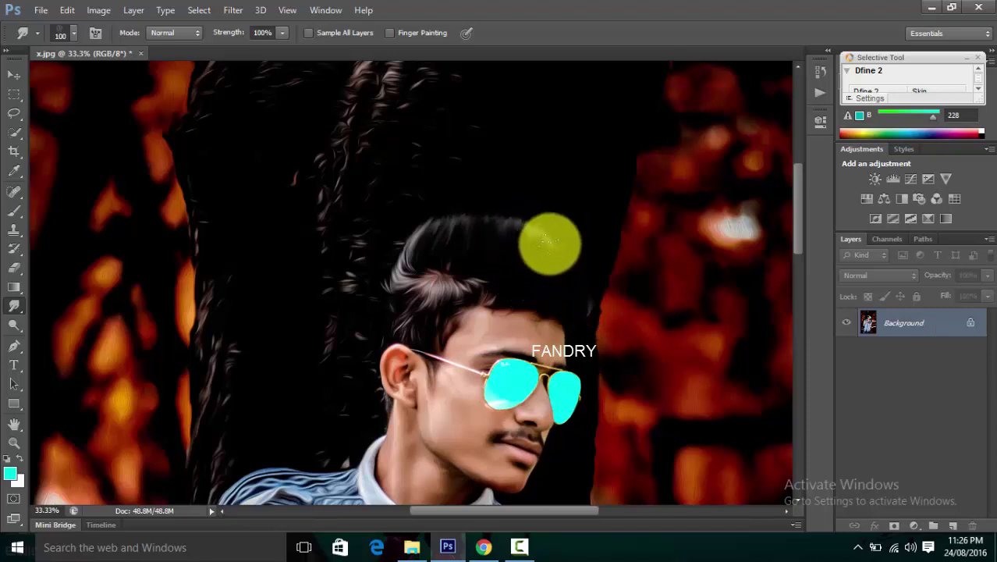
key(ctrl+minus)
- Smear the top-left hair outline into a rounded curve
key(ctrl+minus)
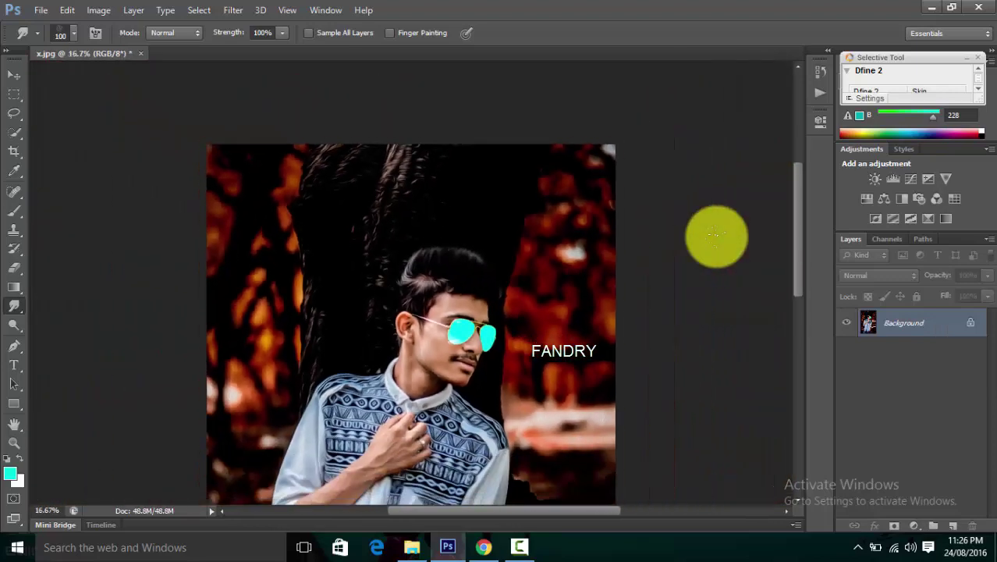
key(ctrl+minus)
key(ctrl+minus)
key(ctrl+plus)
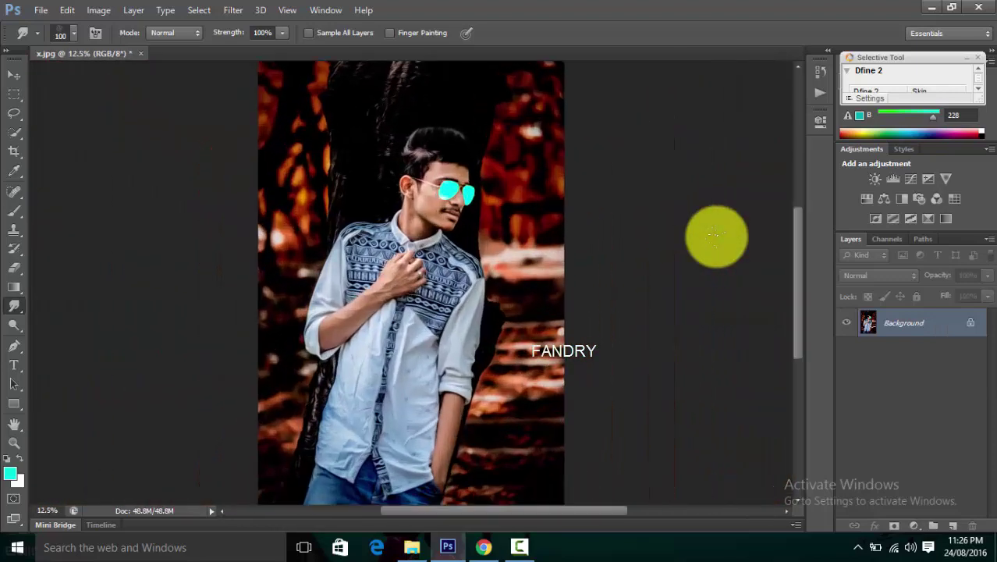
key(ctrl+plus)
key(ctrl+plus)
key(ctrl+plus)
key(ctrl+plus)
key(ctrl+plus)
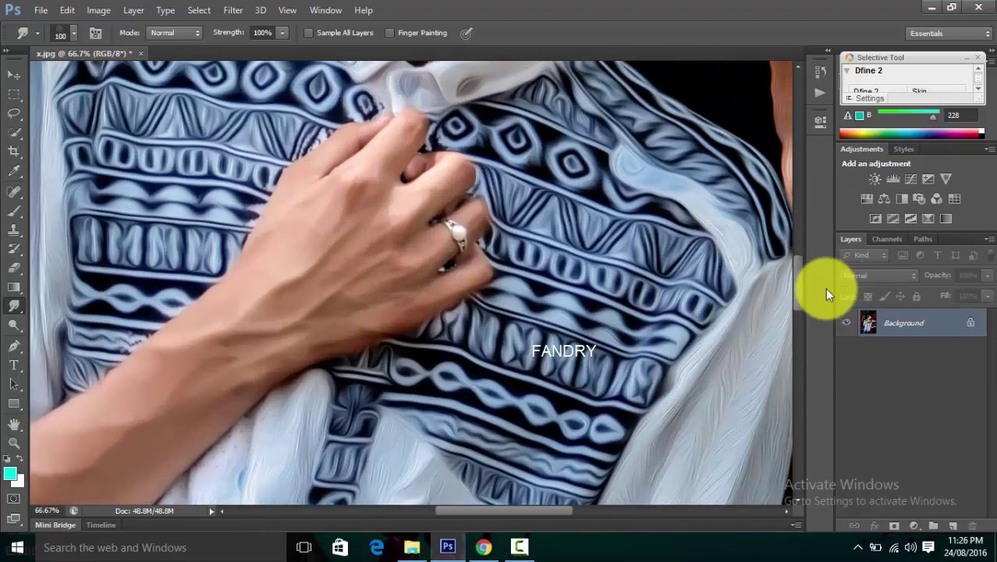
drag(796, 234, 795, 178)
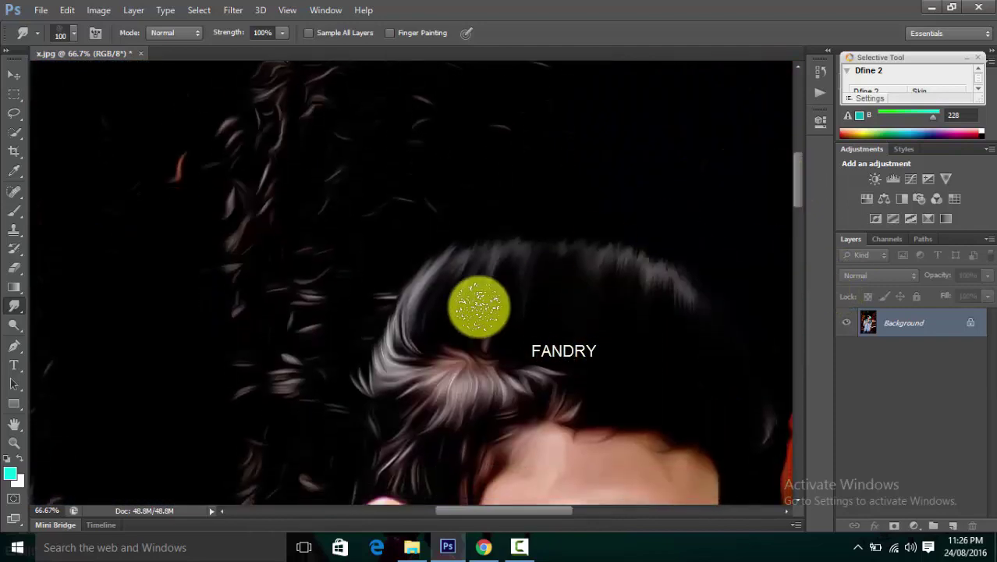
mouse_move(412, 326)
mouse_down()
mouse_move(444, 230)
mouse_move(444, 296)
mouse_move(465, 224)
mouse_move(479, 296)
mouse_move(493, 232)
mouse_move(511, 306)
mouse_move(538, 234)
mouse_move(415, 309)
mouse_move(475, 222)
mouse_move(478, 292)
mouse_move(513, 237)
mouse_move(554, 312)
mouse_move(566, 251)
mouse_move(578, 252)
mouse_move(624, 344)
mouse_move(600, 253)
mouse_move(679, 374)
mouse_move(638, 259)
mouse_move(707, 364)
mouse_move(681, 258)
mouse_move(807, 384)
mouse_up()
- Push the top-left hair edge up and back into a swept-back dome
key(ctrl+minus)
key(ctrl+minus)
key(ctrl+minus)
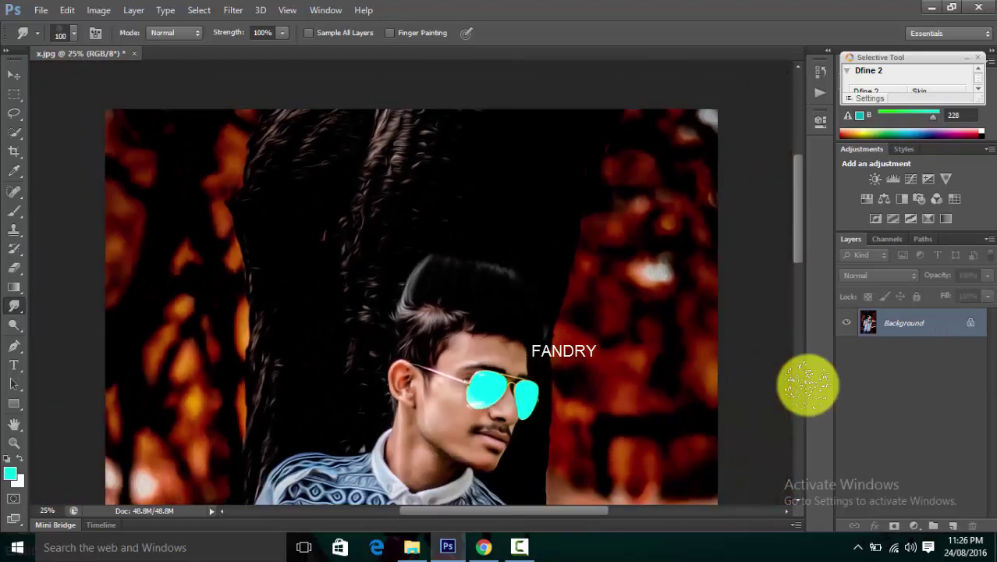
- Zoom and scroll across the image to review the reshaped hair
key(ctrl+minus)
key(ctrl+plus)
key(ctrl+plus)
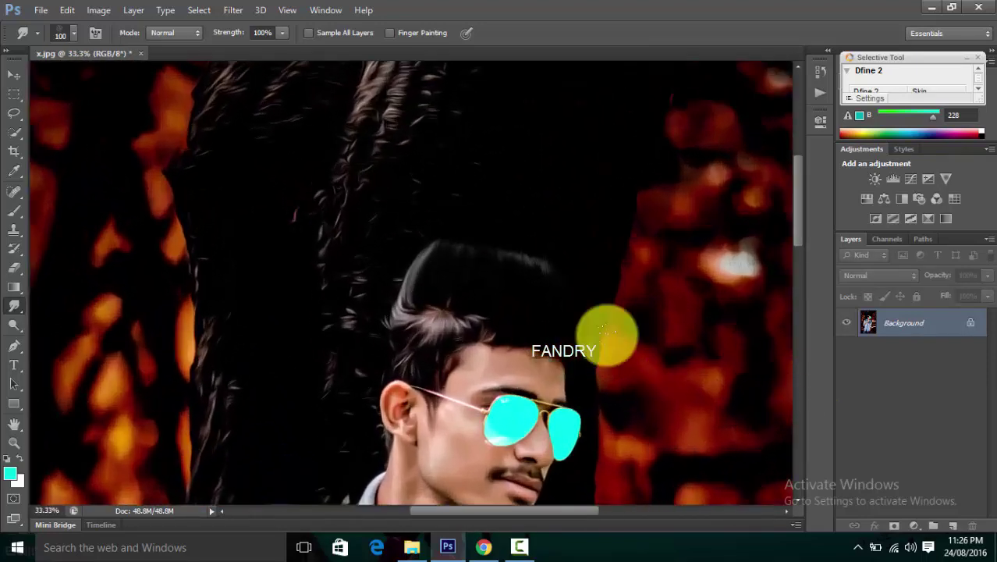
mouse_move(438, 297)
mouse_down()
mouse_move(425, 278)
mouse_move(465, 227)
mouse_move(445, 291)
mouse_move(478, 238)
mouse_move(481, 284)
mouse_move(505, 230)
mouse_move(508, 265)
mouse_up()
key(ctrl+minus)
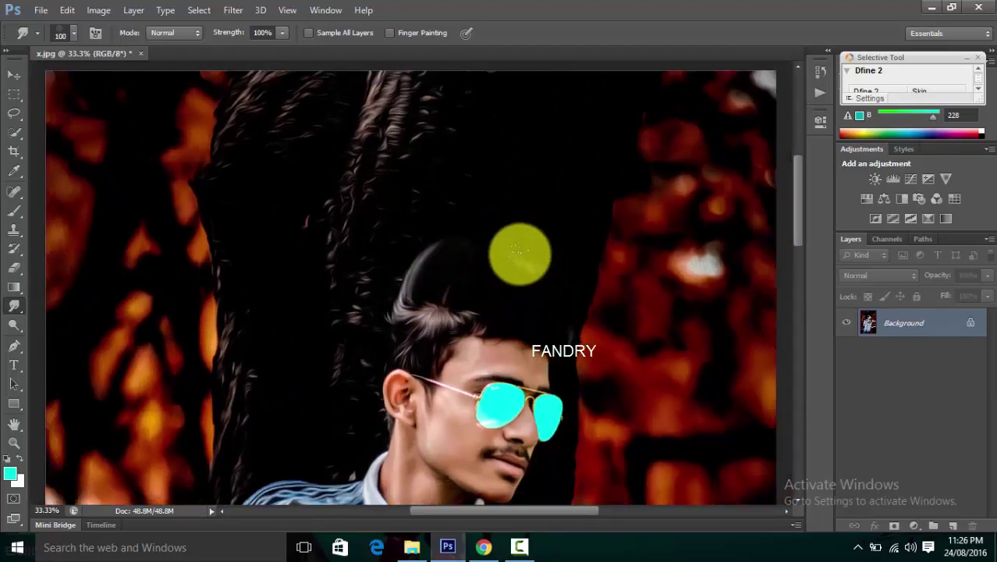
key(ctrl+minus)
key(ctrl+minus)
key(ctrl+minus)
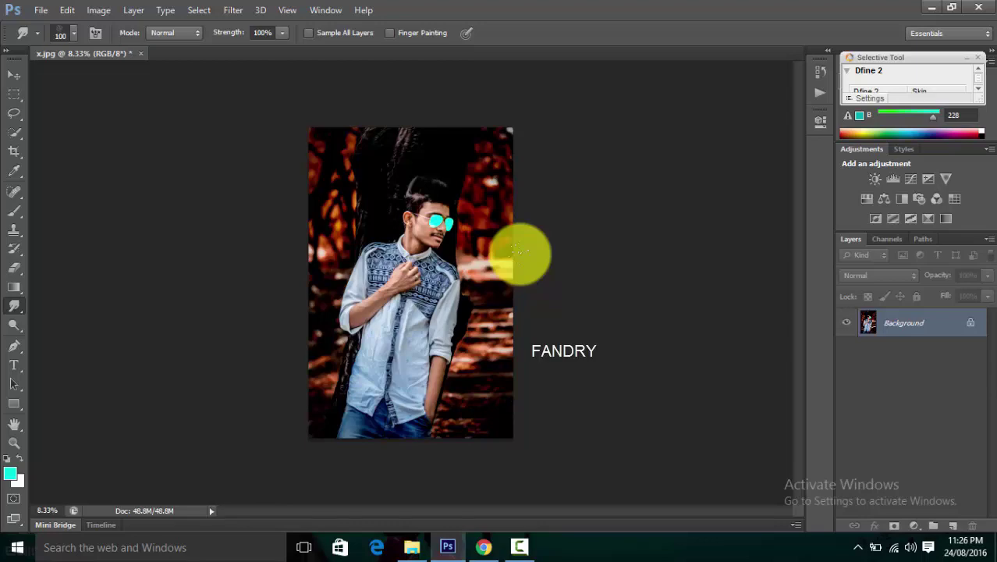
key(ctrl+plus)
key(ctrl+plus)
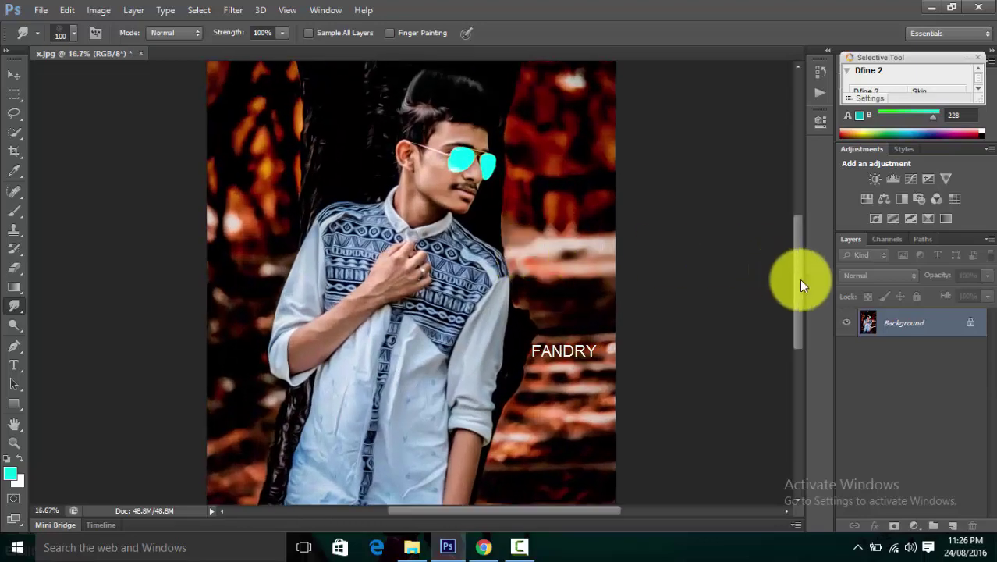
drag(799, 279, 796, 246)
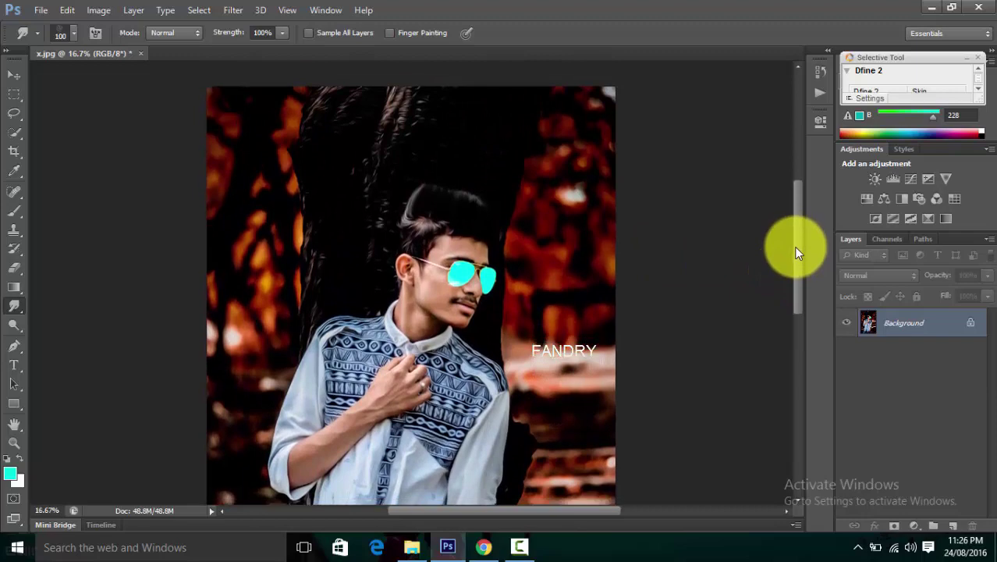
key(ctrl+minus)
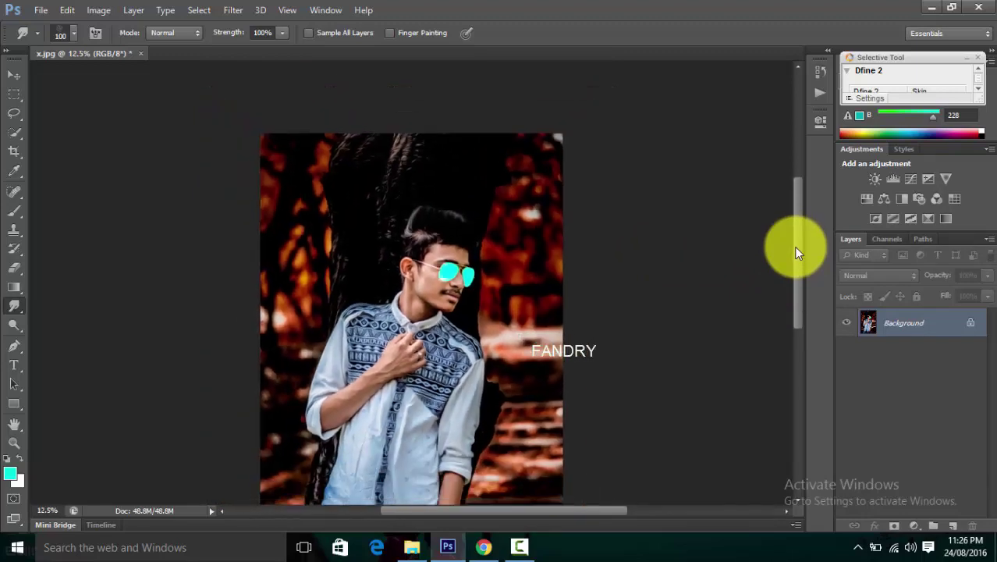
key(ctrl+minus)
key(ctrl+plus)
key(ctrl+plus)
key(ctrl+plus)
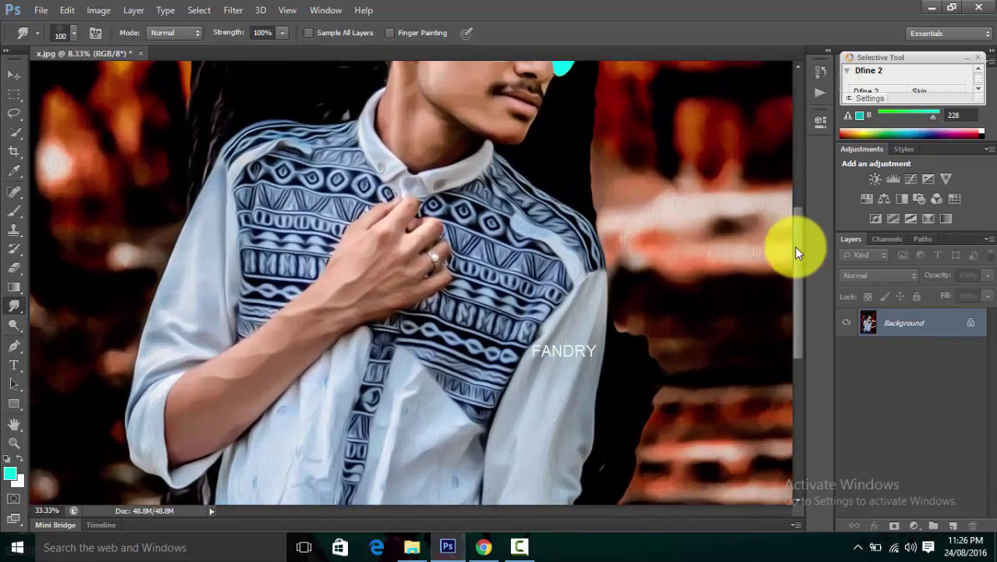
drag(794, 250, 795, 175)
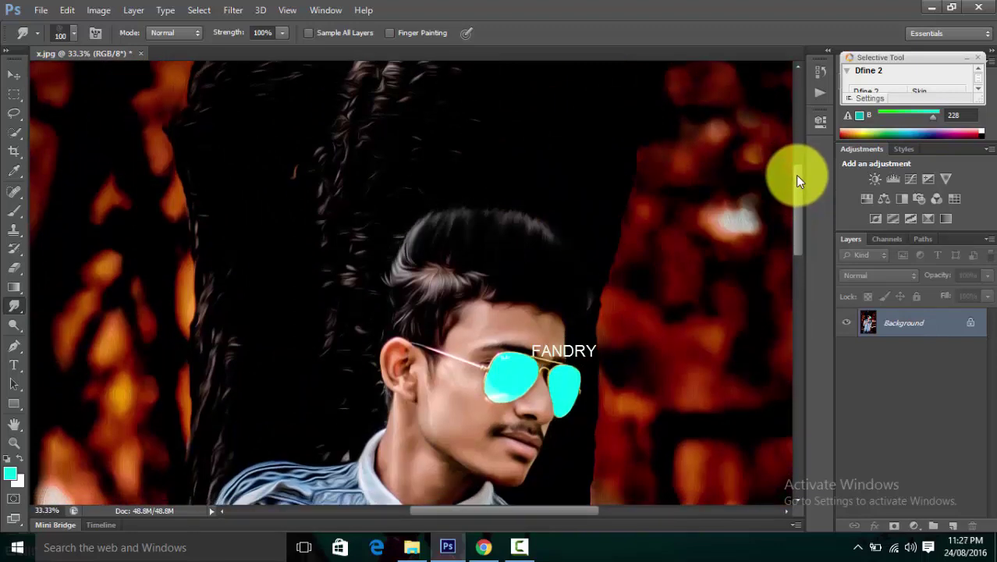
key(ctrl+minus)
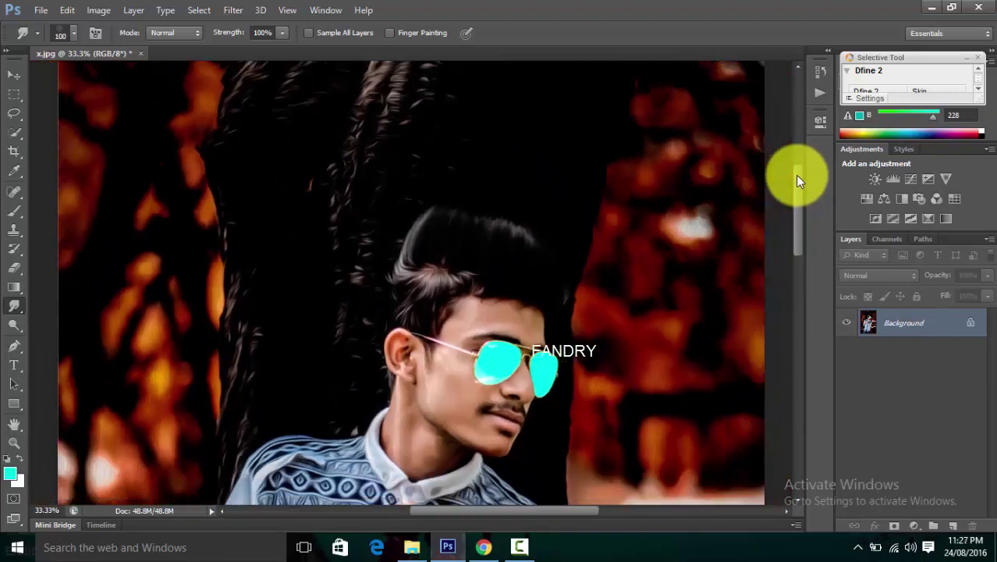
key(ctrl+minus)
key(ctrl+minus)
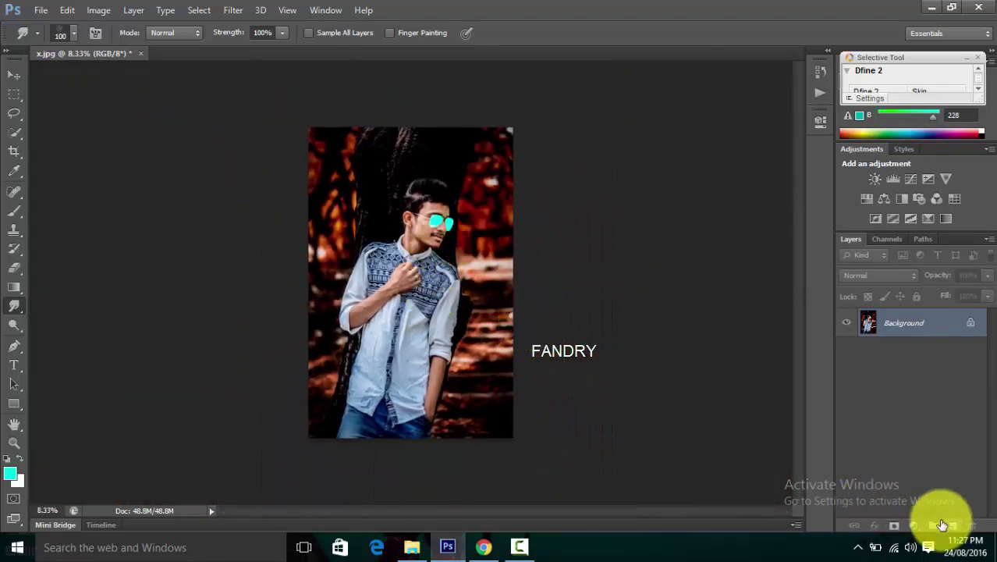
- Add a new empty layer and set the foreground colour to orange-yellow #ffba00
click(951, 525)
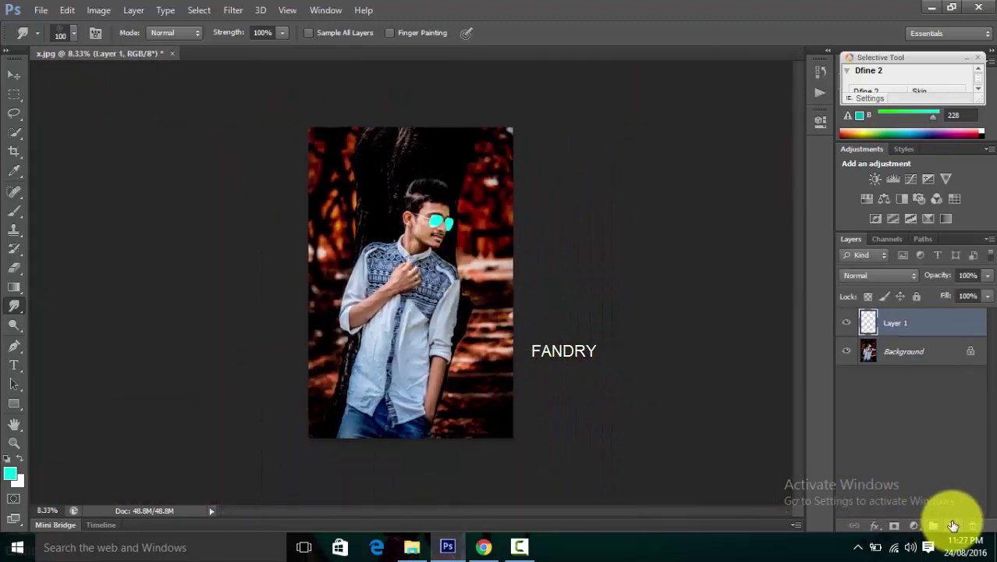
click(13, 473)
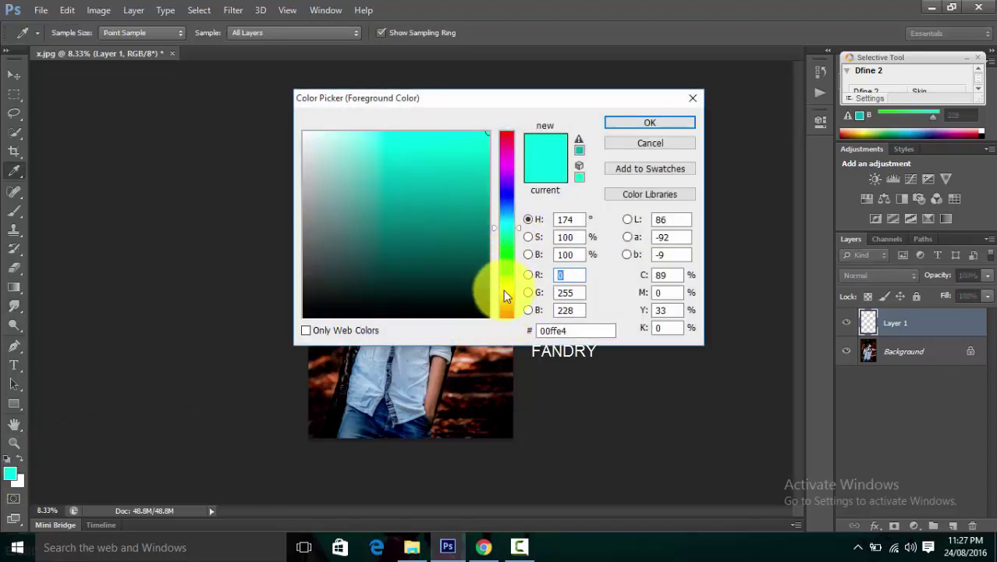
click(503, 290)
drag(503, 289, 503, 294)
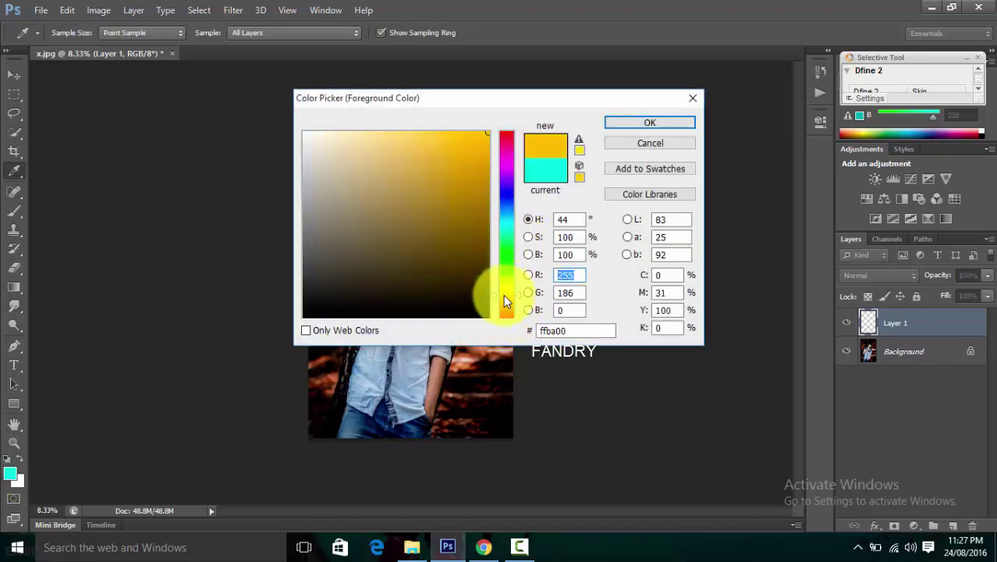
click(652, 122)
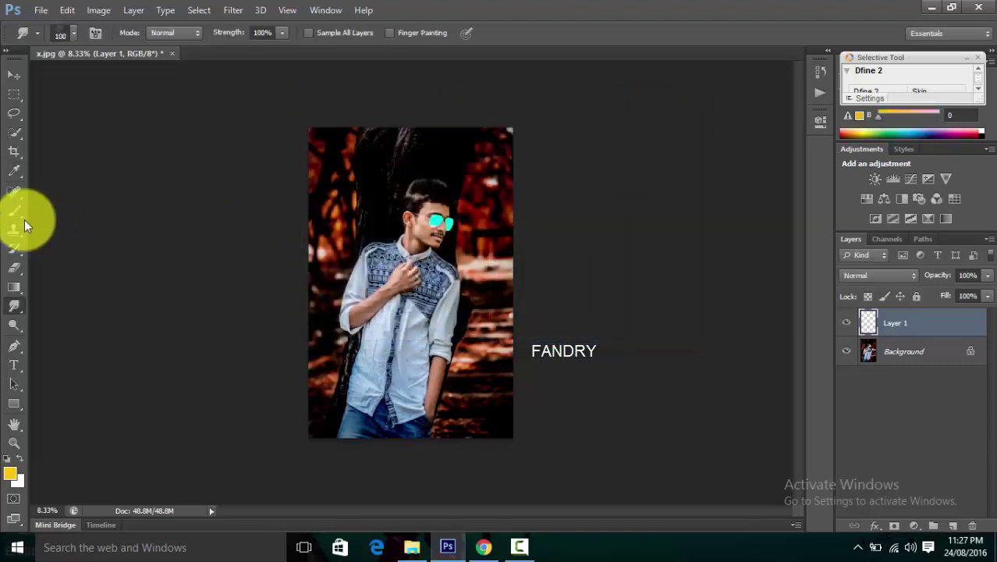
- Set the Brush tool to 453 px, paint a test dot and undo the hard-edged result
click(20, 215)
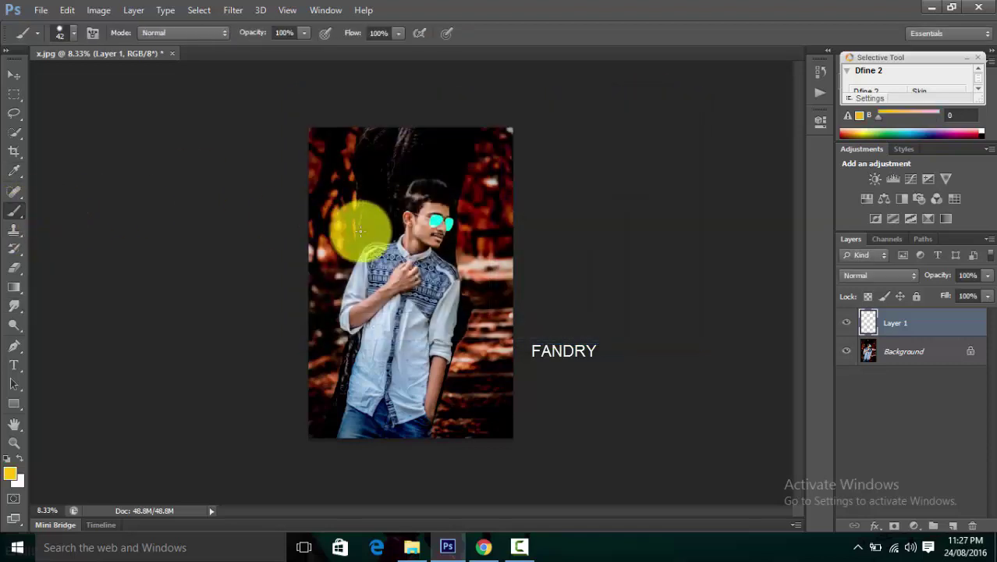
click(72, 31)
click(70, 78)
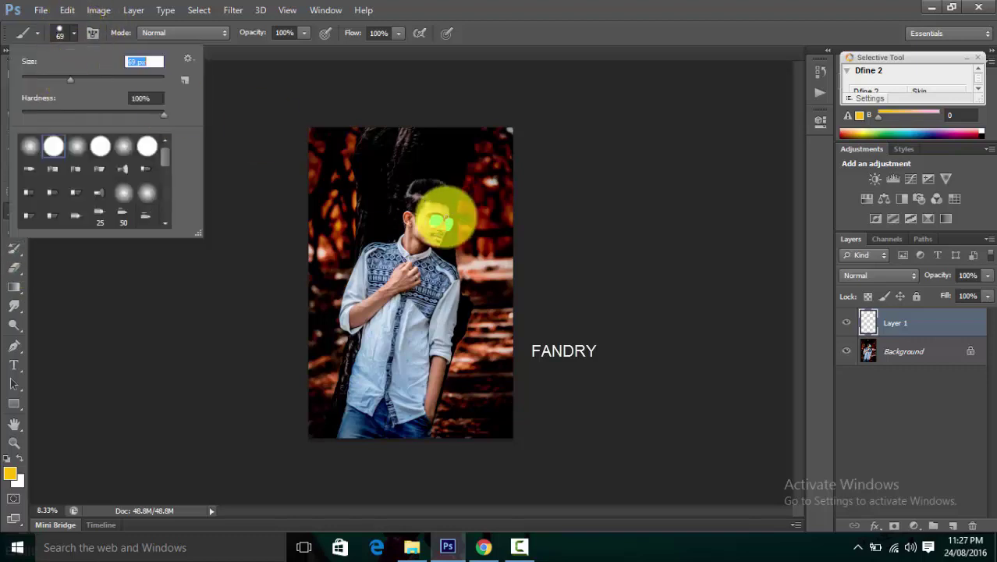
click(122, 78)
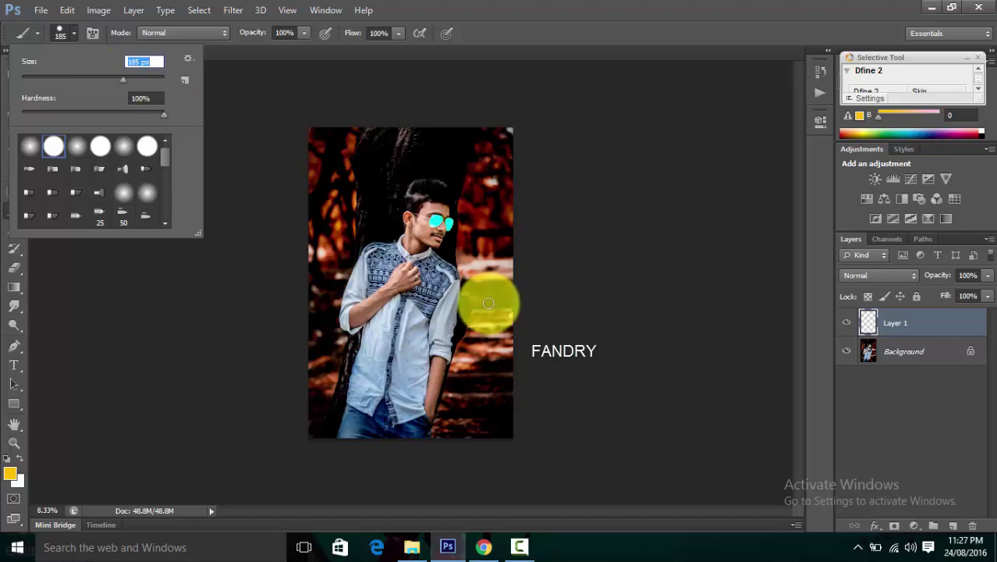
click(139, 63)
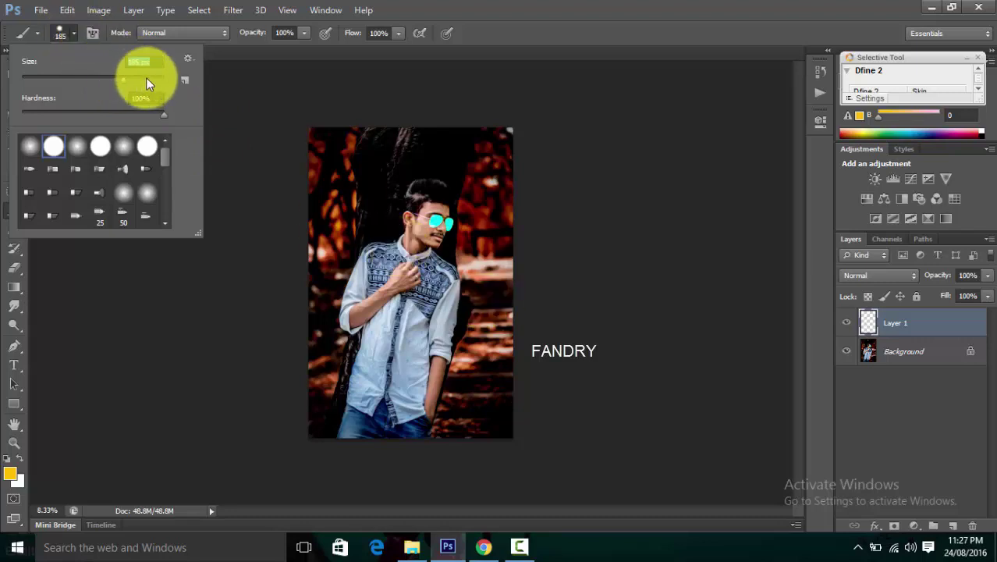
click(146, 78)
click(406, 266)
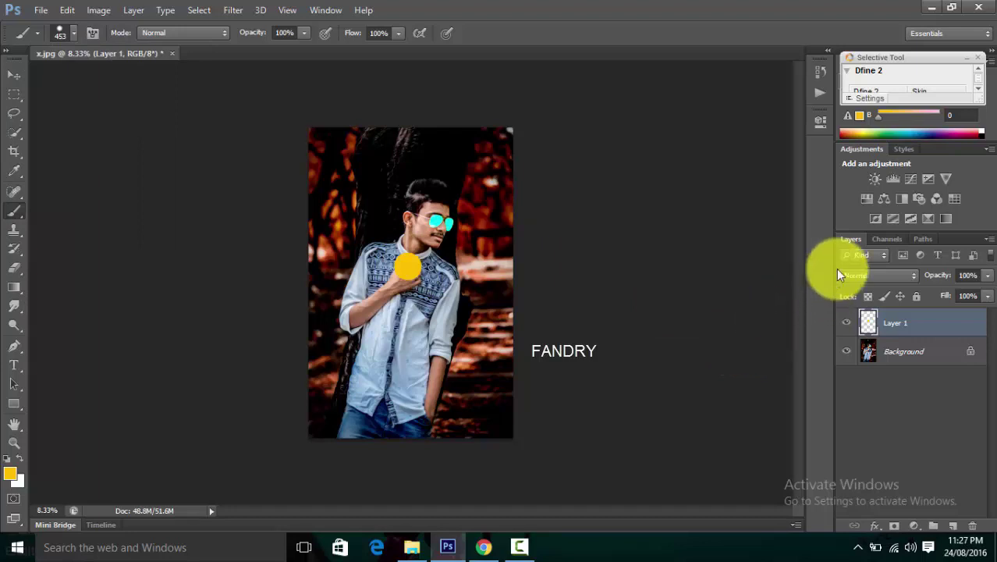
key(ctrl+z)
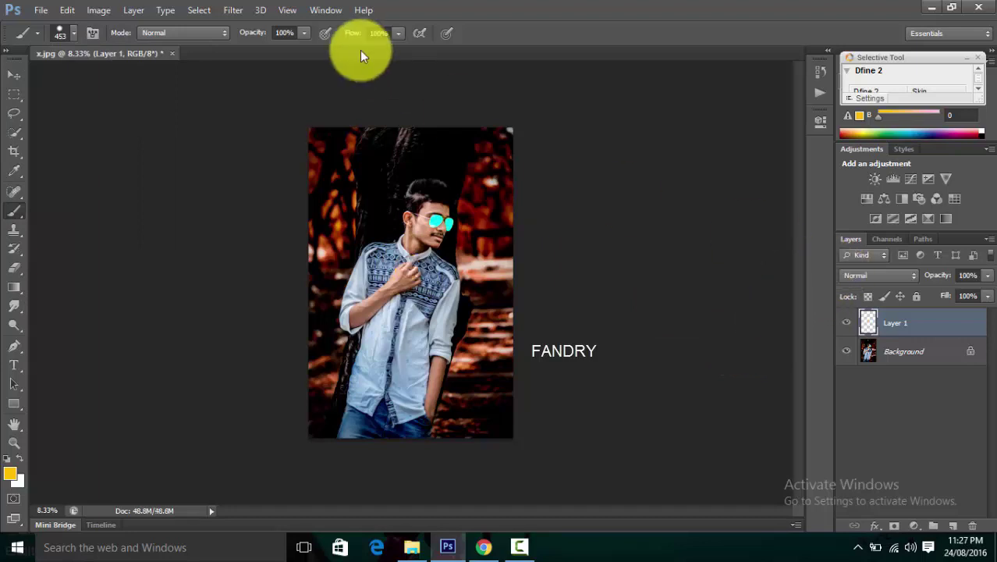
- Paint a soft 0%-hardness yellow spot on the chest and set Layer 1 to Screen
click(75, 32)
click(76, 146)
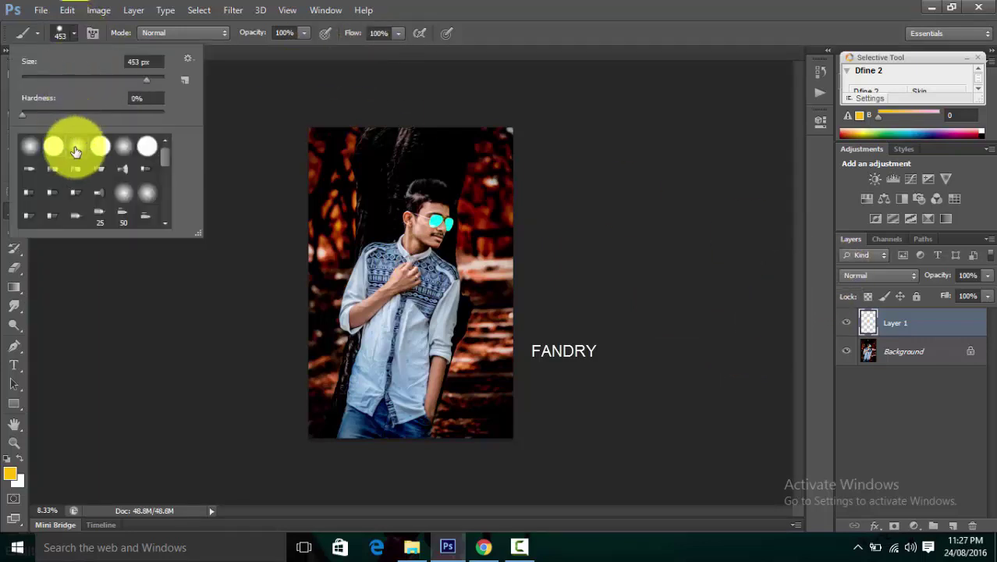
click(409, 250)
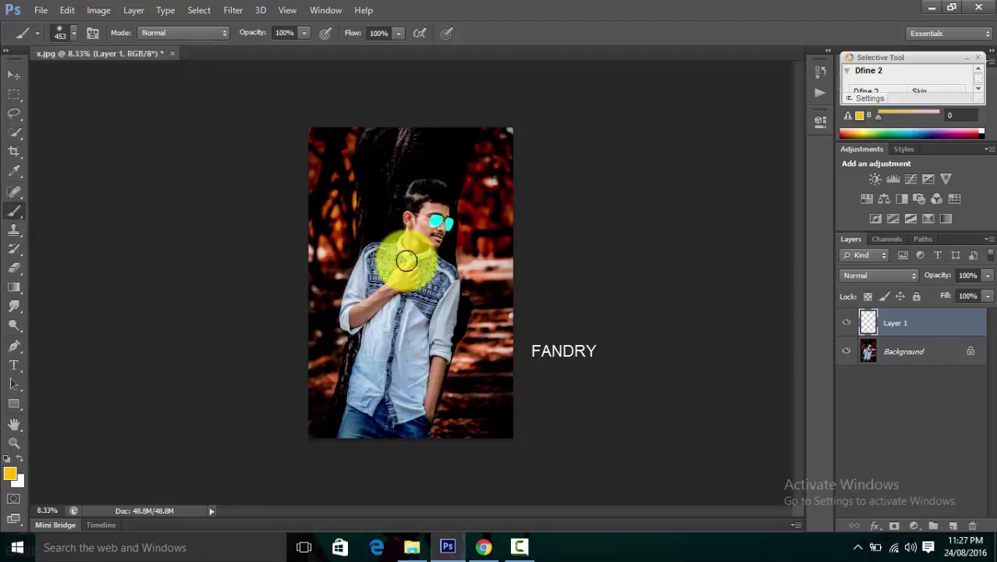
click(405, 260)
click(883, 277)
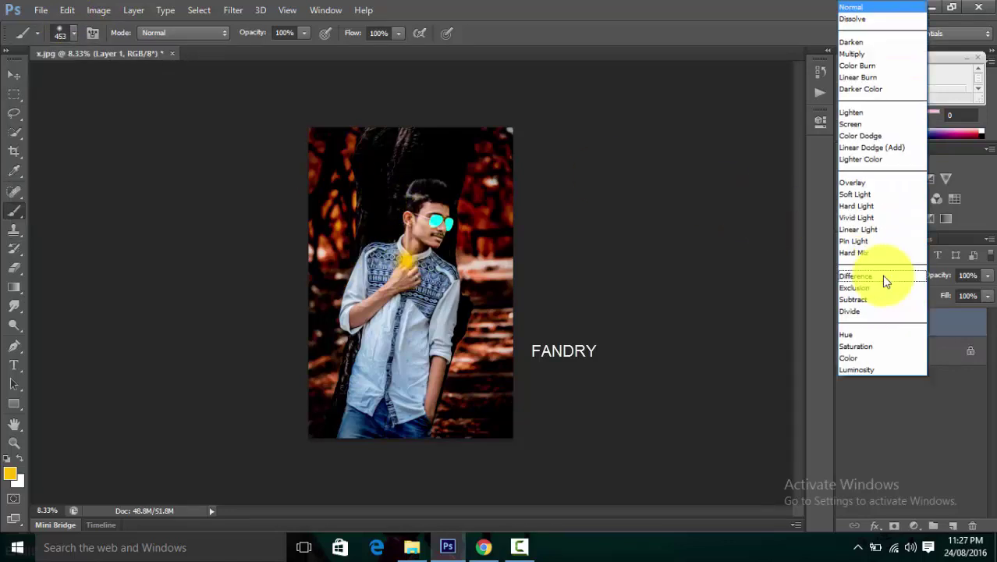
click(868, 130)
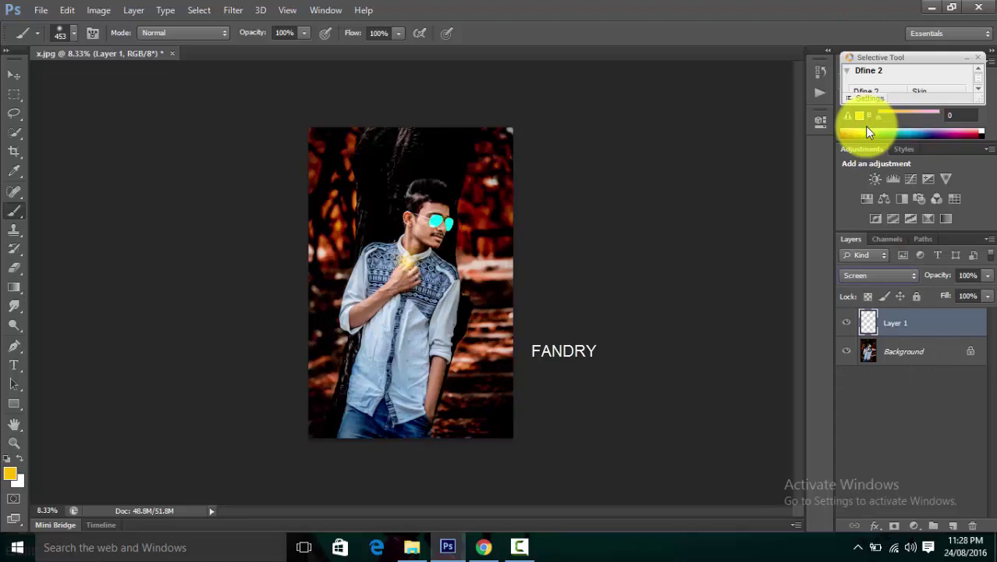
key(ctrl+t)
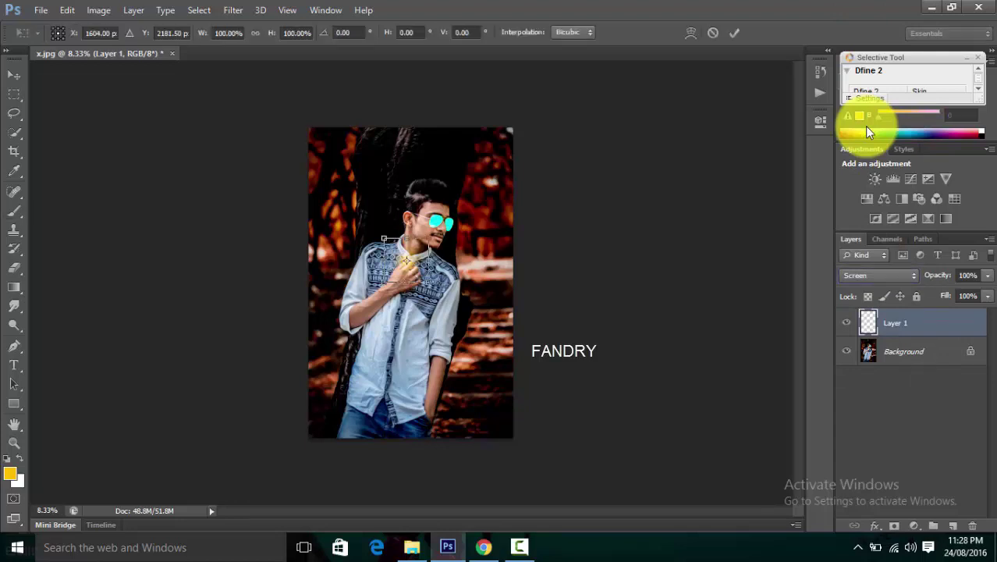
- Scale the yellow spot to about 850% and move it over the head and shoulder
drag(430, 235, 645, 22)
drag(512, 188, 393, 274)
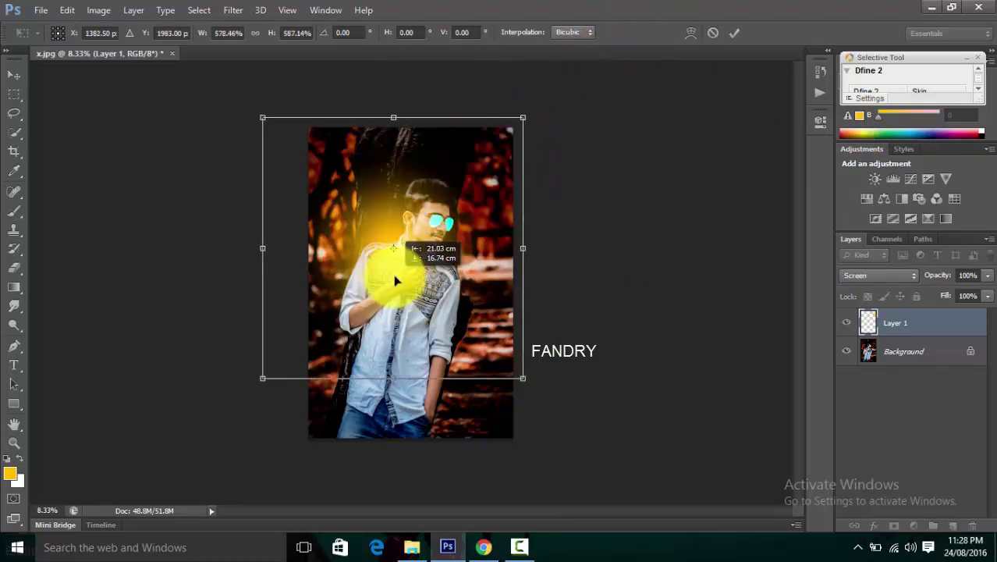
drag(532, 120, 650, 7)
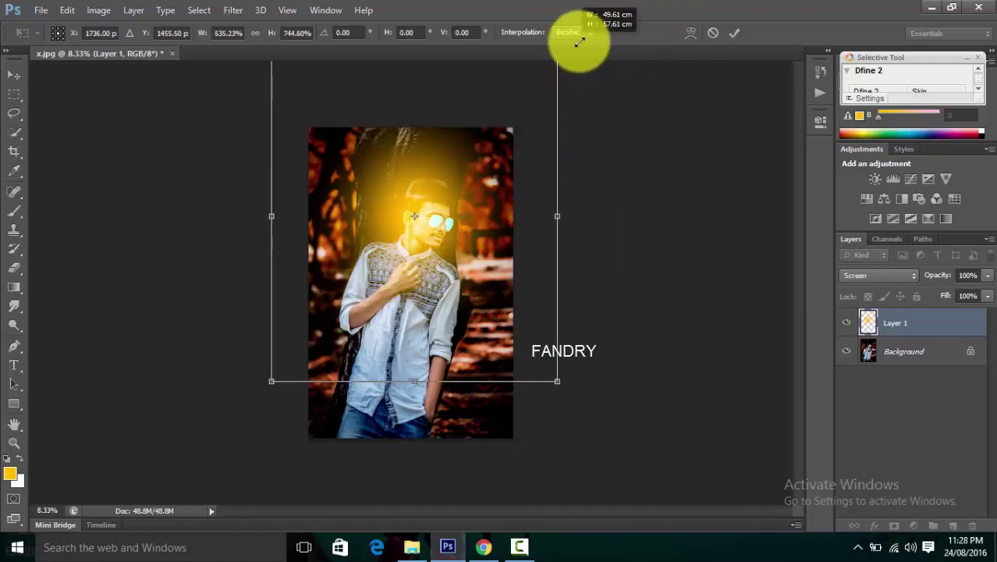
drag(485, 162, 428, 227)
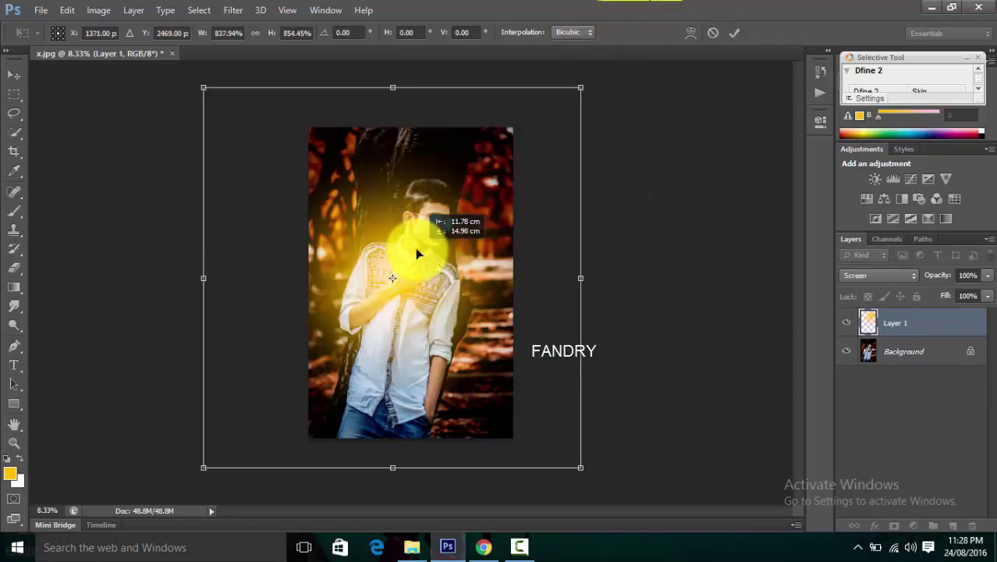
click(733, 33)
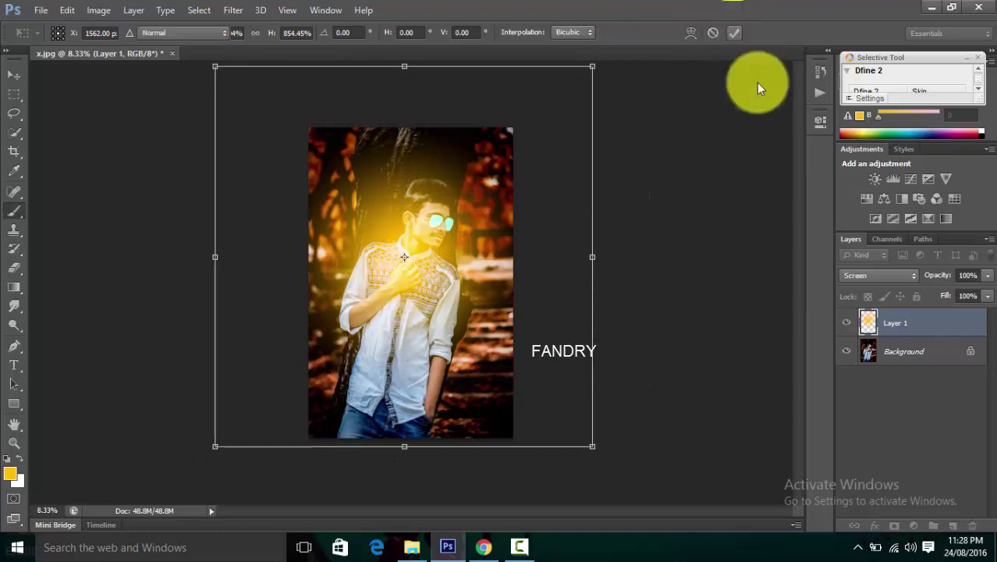
- Try Layer 1 at 50% opacity and 50% fill, and nudge the glow sideways
click(981, 276)
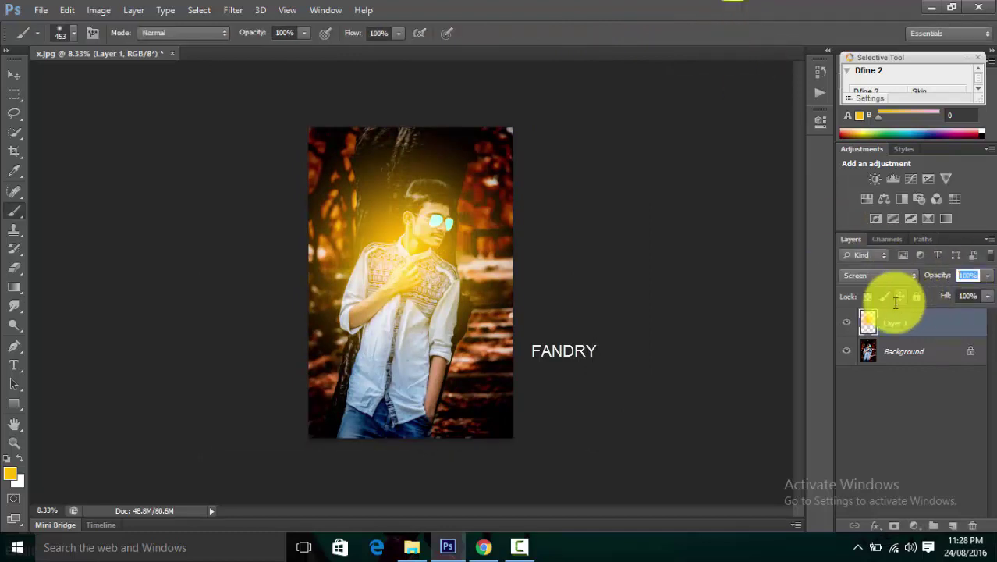
text(50)
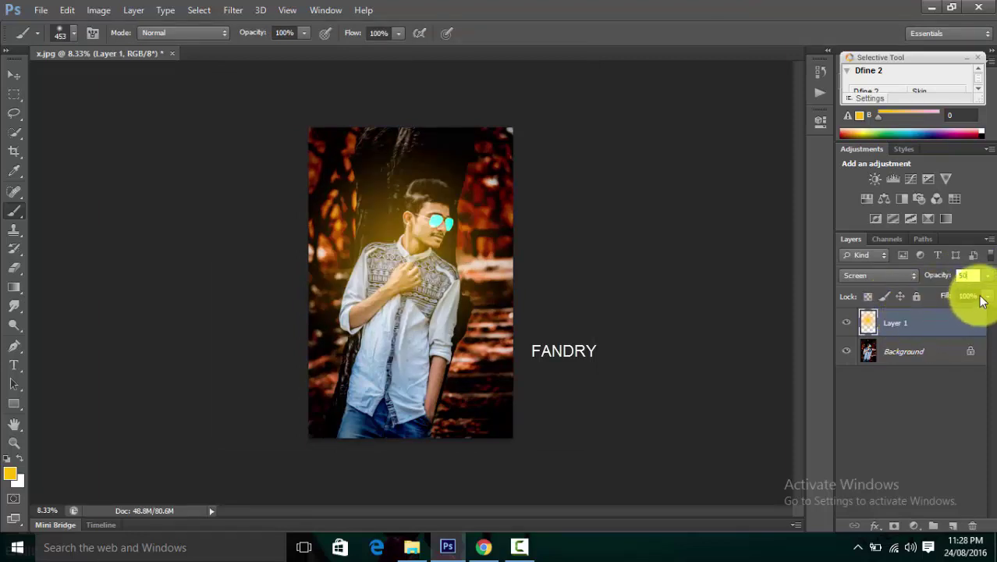
click(978, 294)
text(5)
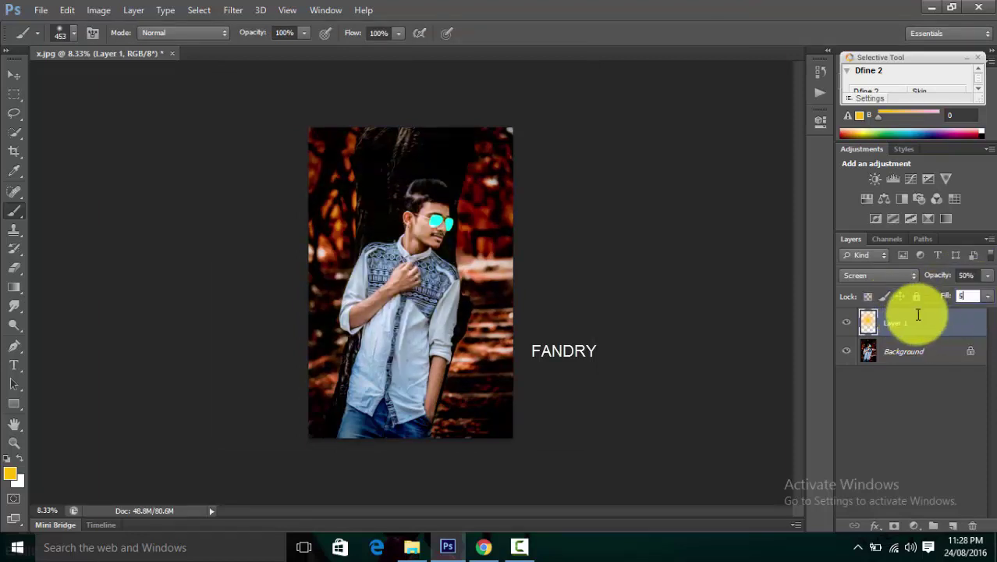
text(0)
key(Return)
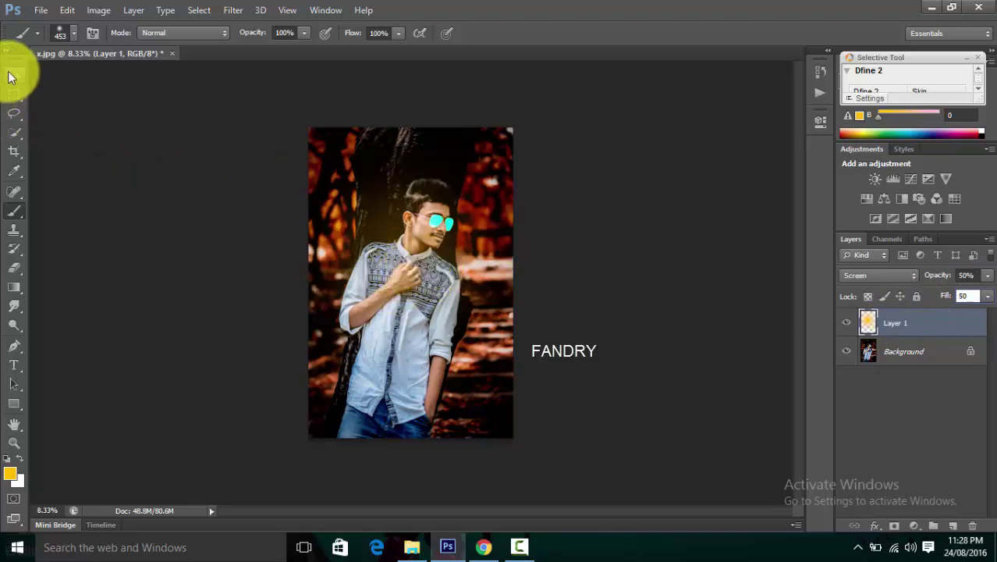
click(14, 75)
drag(316, 273, 394, 279)
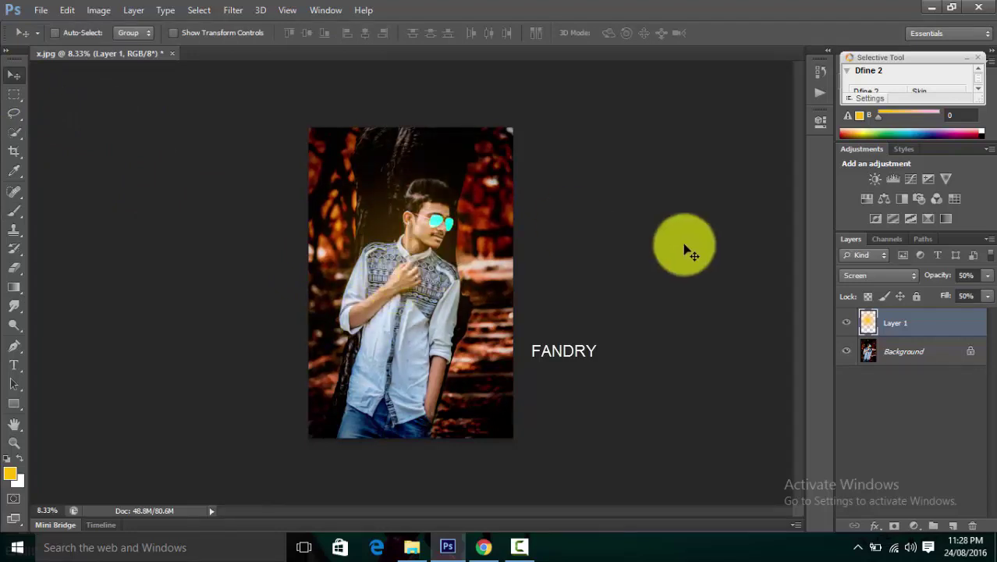
- Set Layer 1 to 70% opacity and 60% fill
click(973, 276)
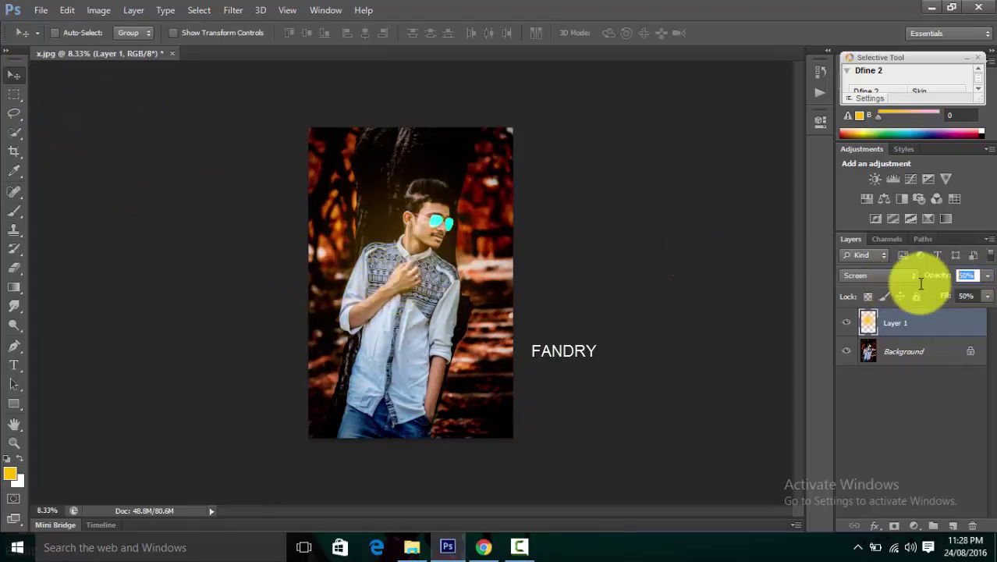
text(70)
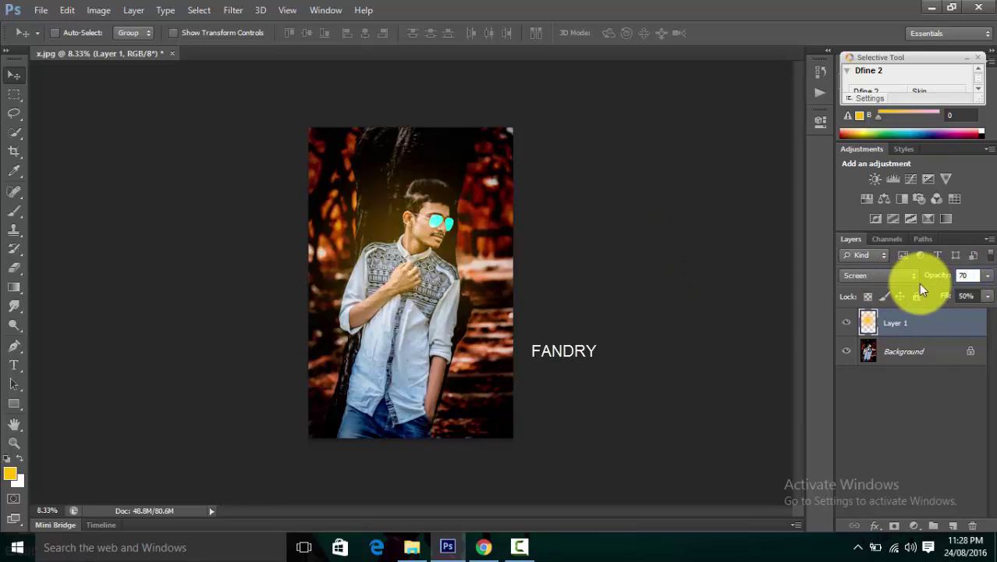
click(972, 295)
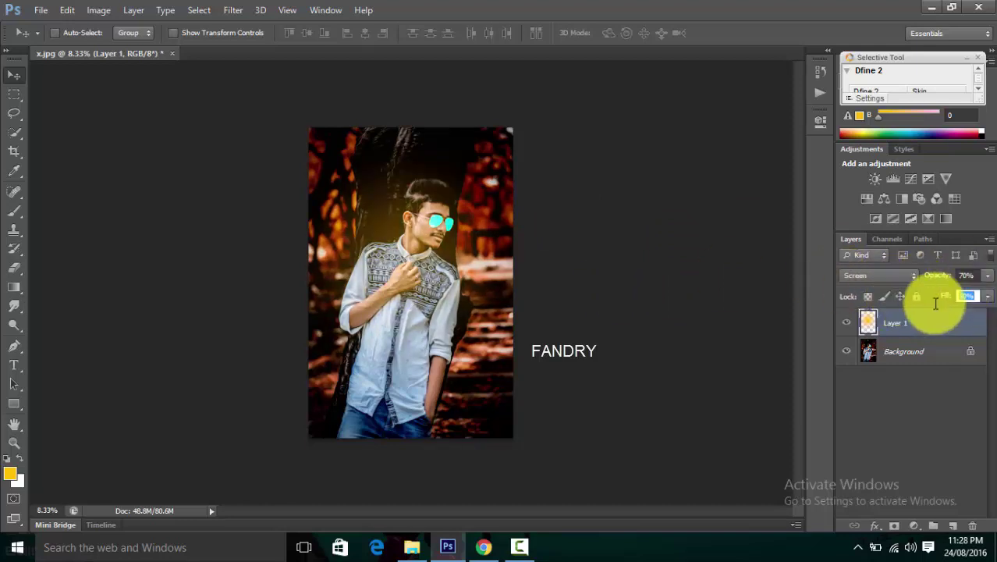
text(0)
key(Return)
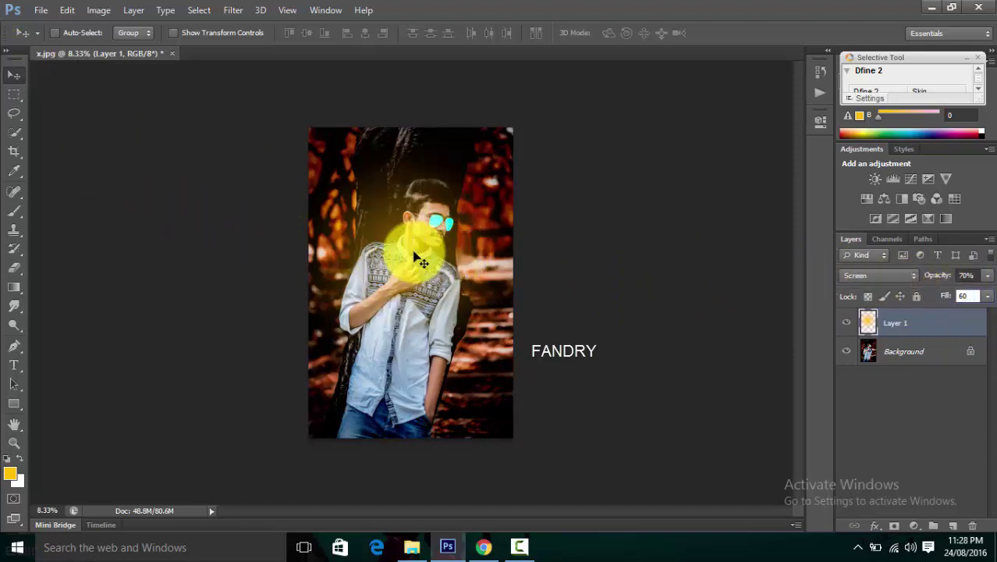
- Drag the glow into place beside the man's head and check it at several zooms
mouse_move(412, 261)
mouse_down()
mouse_move(412, 273)
mouse_move(568, 224)
mouse_up()
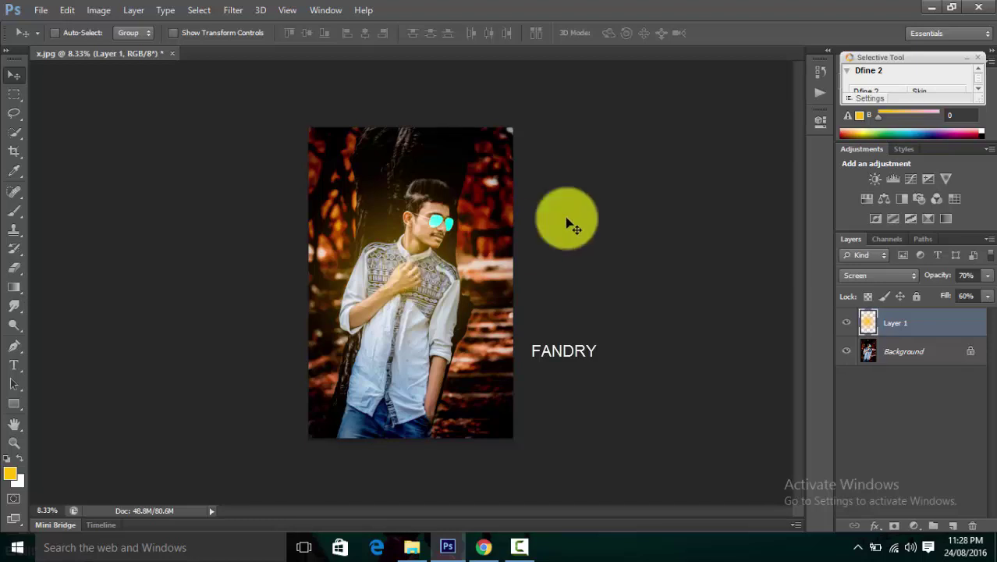
key(ctrl+minus)
key(ctrl+minus)
key(ctrl+plus)
key(ctrl+plus)
key(ctrl+minus)
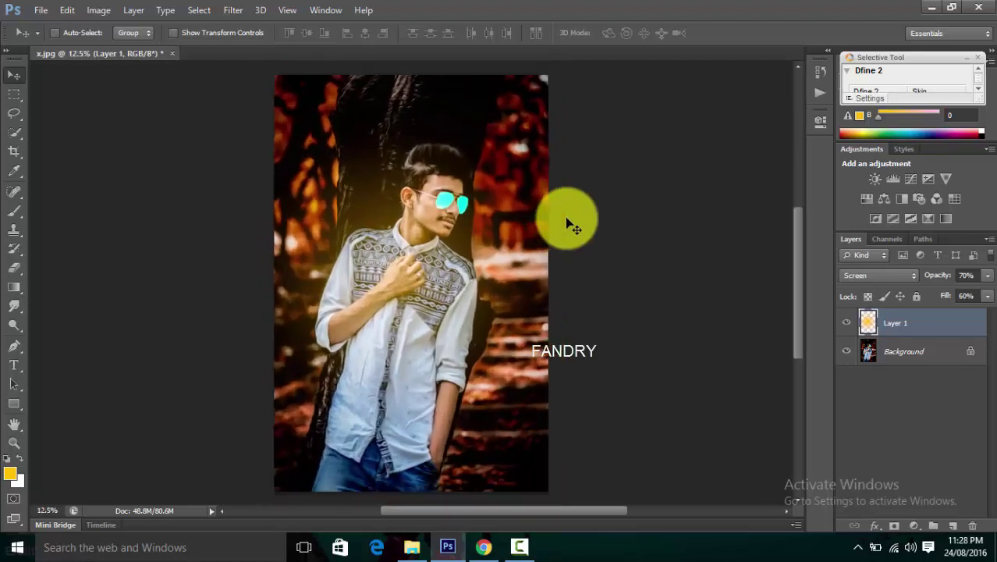
key(ctrl+plus)
key(ctrl+minus)
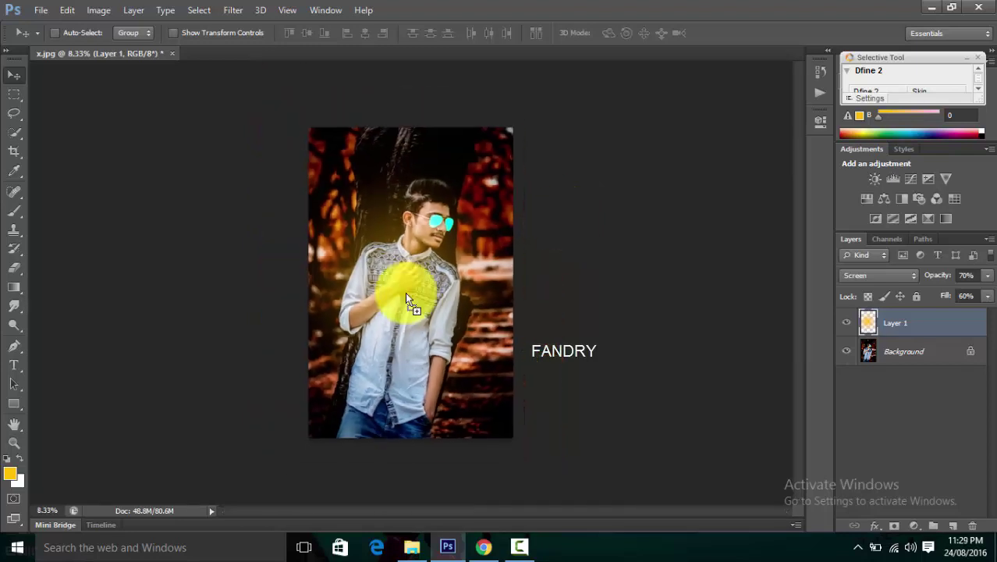
- Place the dagger tattoo image into the photo and set its blend mode to Multiply
drag(574, 226, 433, 294)
key(ctrl+plus)
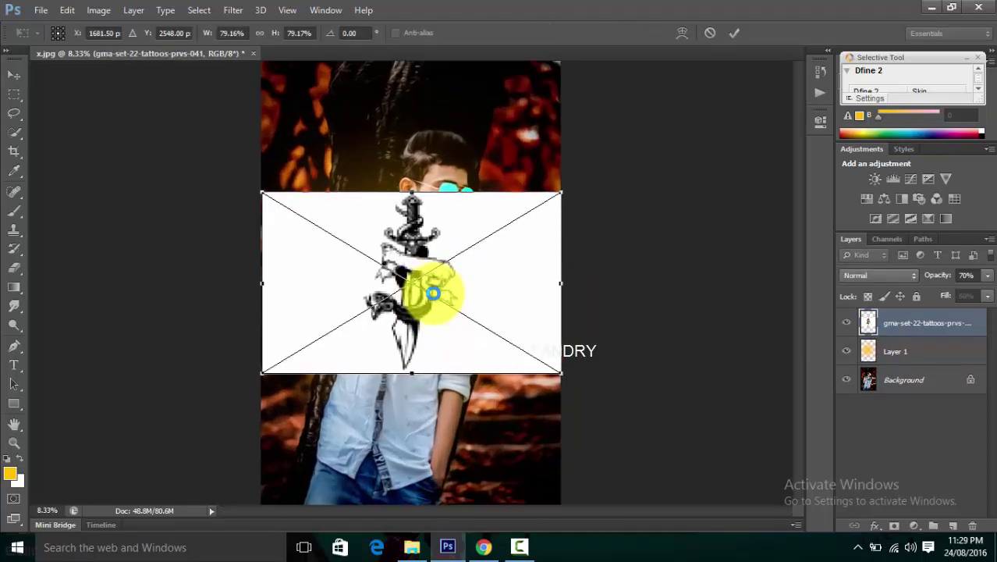
key(ctrl+plus)
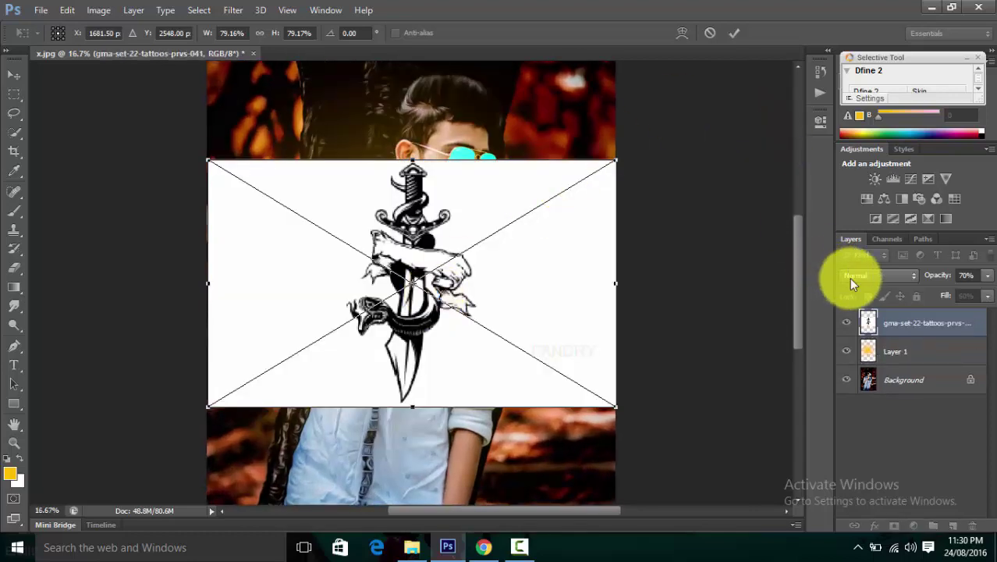
click(849, 277)
click(860, 123)
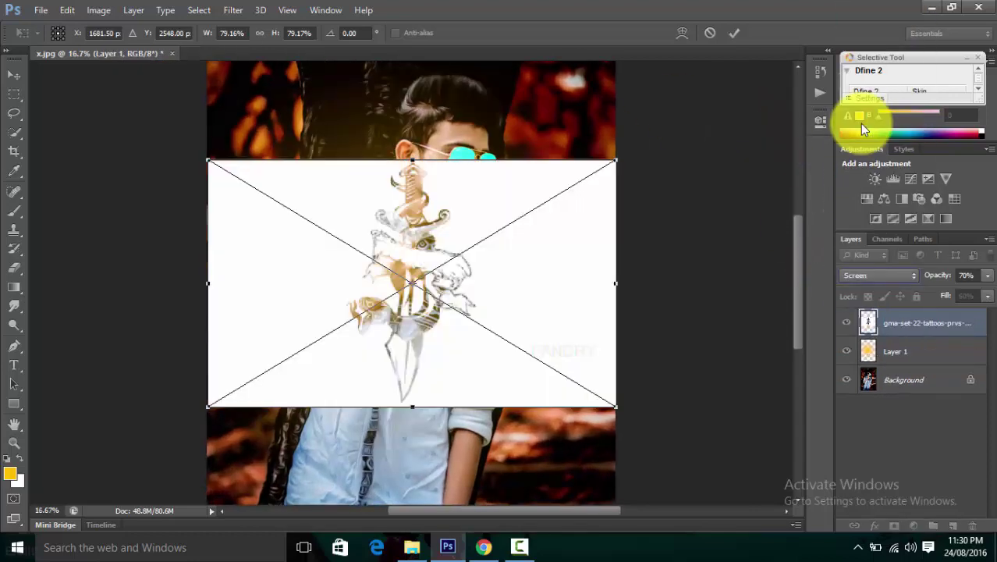
click(890, 276)
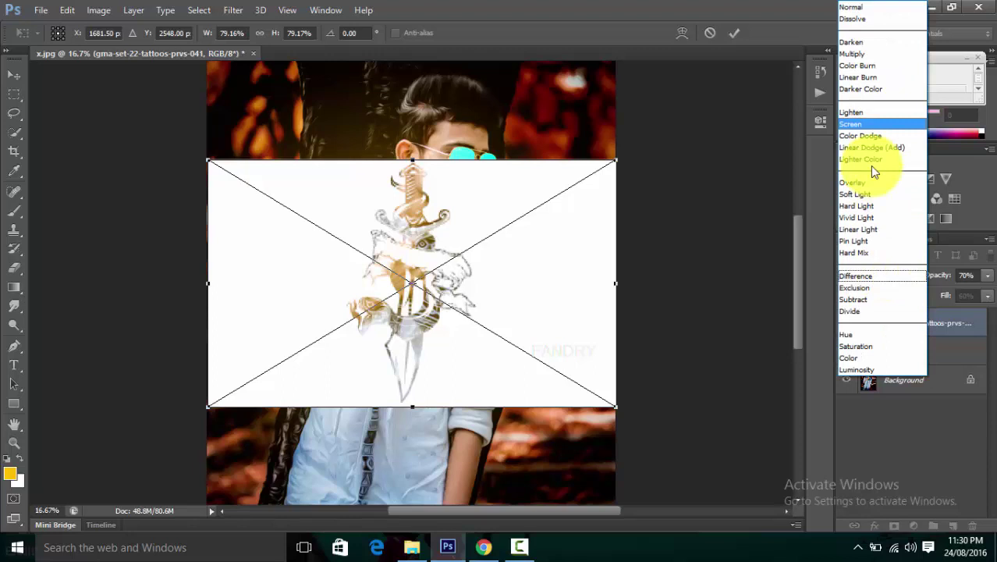
click(854, 56)
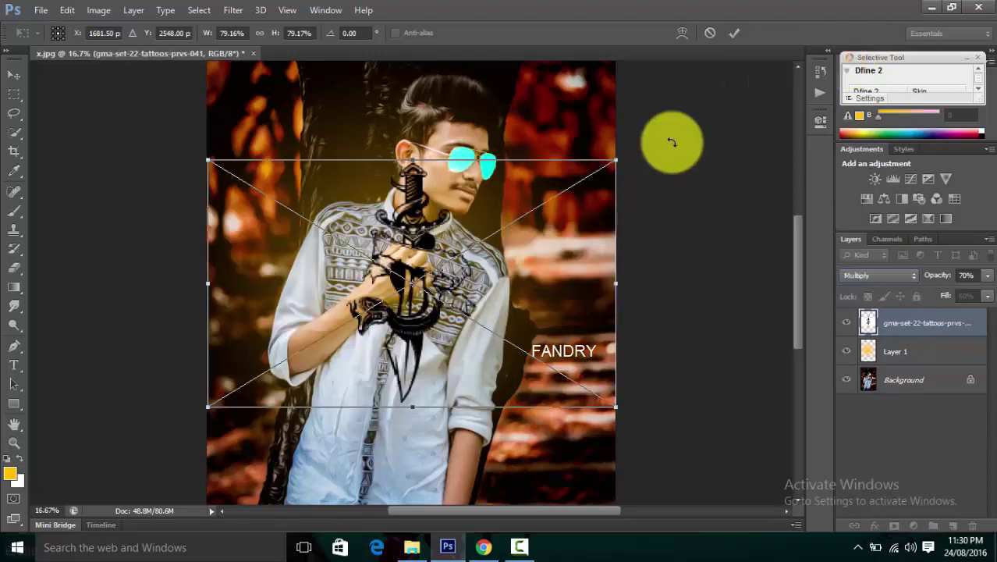
- Rotate the tattoo about 20 degrees clockwise, shrink it, and move it onto the neck
drag(652, 140, 651, 238)
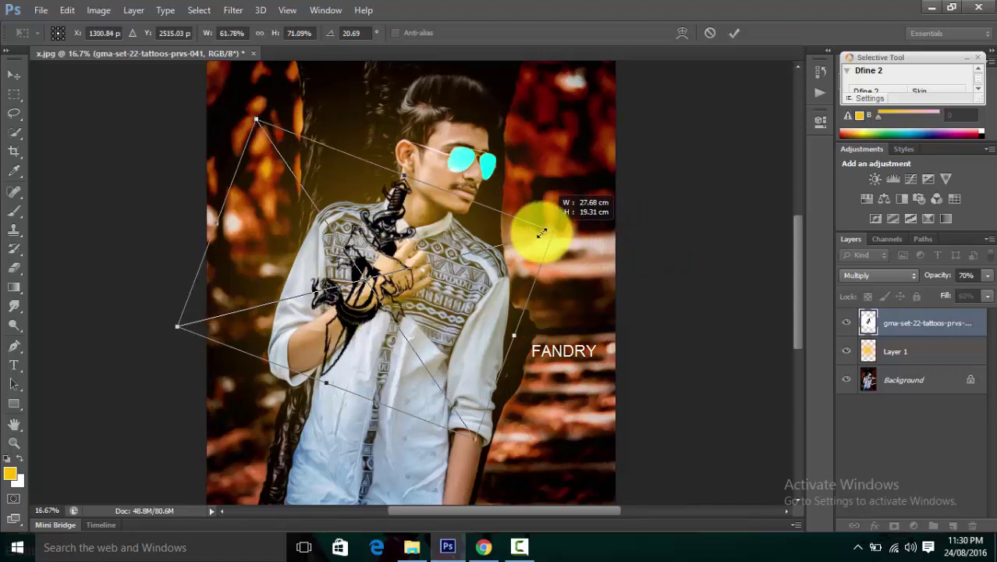
mouse_move(647, 239)
mouse_down()
mouse_move(399, 243)
mouse_move(221, 343)
mouse_move(233, 309)
mouse_move(250, 318)
mouse_up()
mouse_move(272, 274)
mouse_down()
mouse_move(434, 181)
mouse_move(414, 199)
mouse_move(426, 207)
mouse_up()
scroll(425, 207, up, 3)
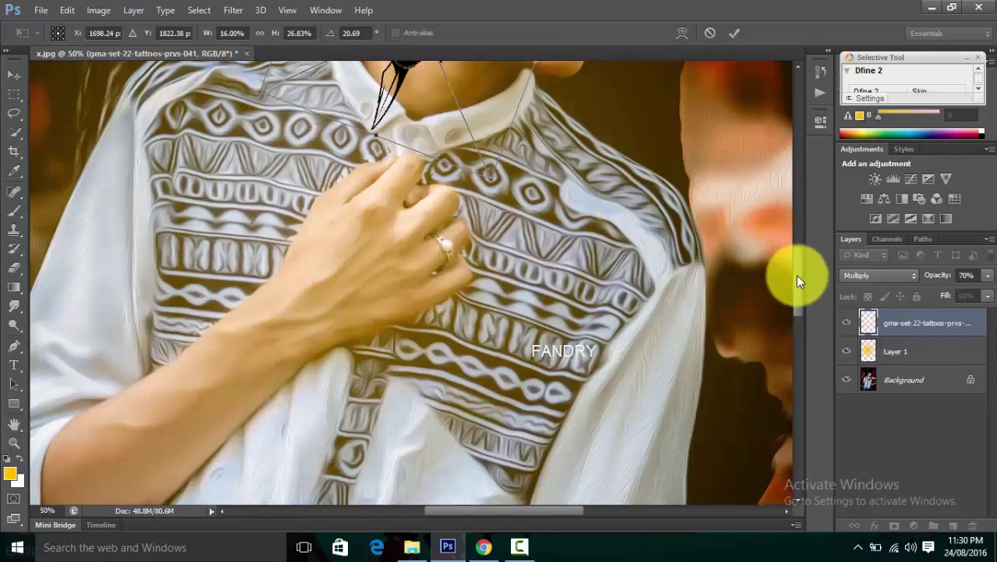
drag(795, 274, 791, 237)
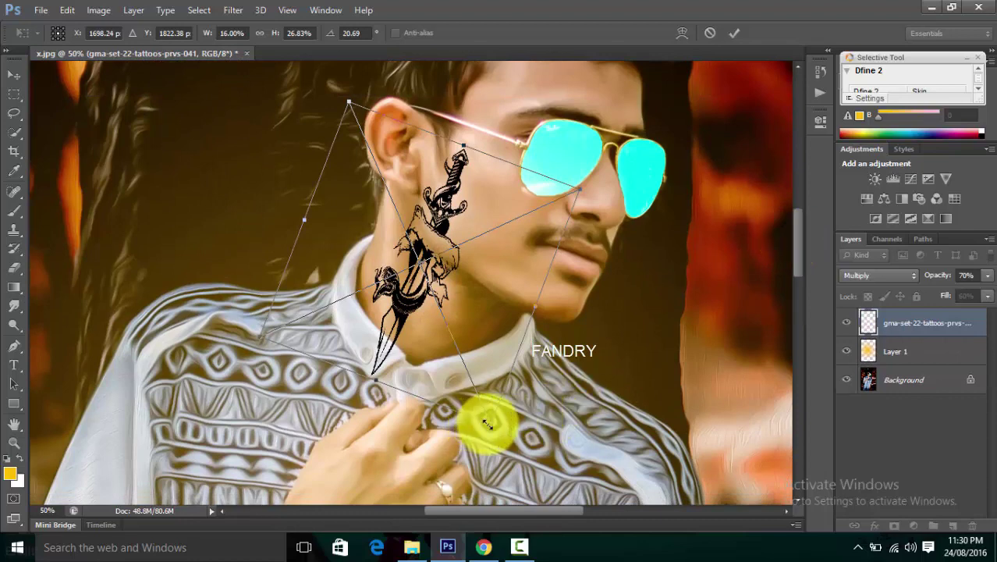
- Fine-tune the tattoo's size, tilt and position so it fits the neck
drag(486, 424, 457, 379)
mouse_move(439, 349)
mouse_down()
mouse_move(438, 234)
mouse_move(425, 304)
mouse_up()
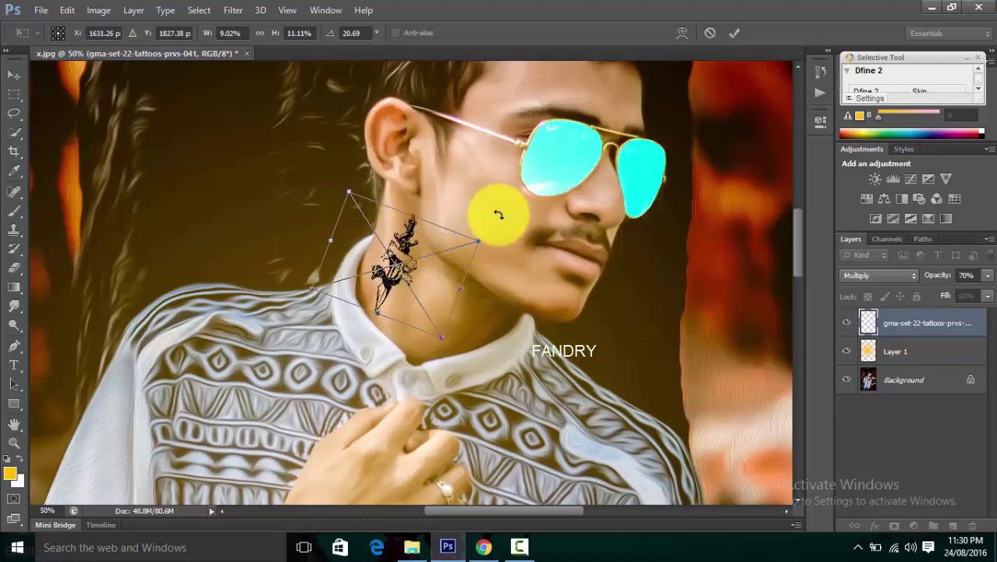
drag(498, 214, 502, 223)
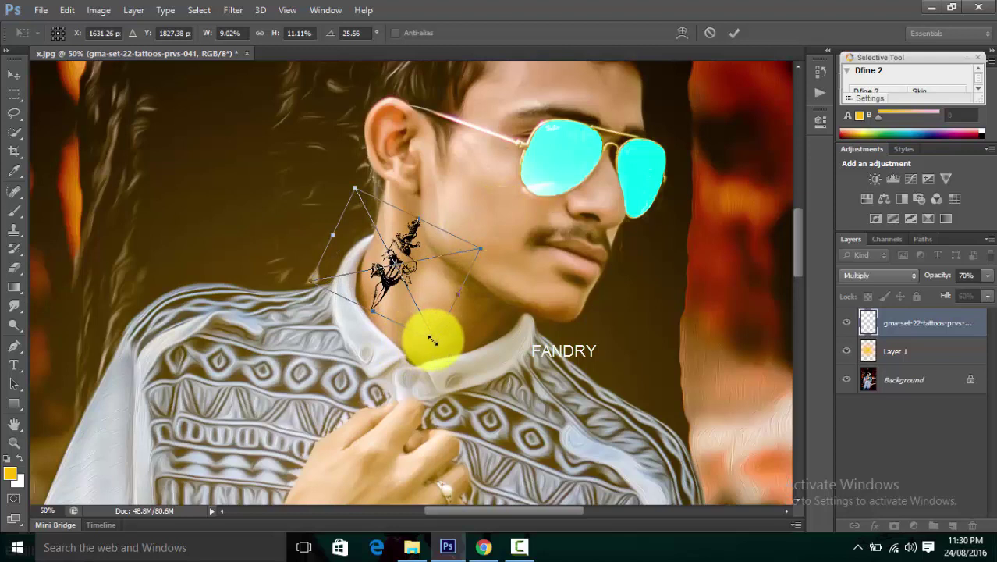
drag(433, 340, 428, 315)
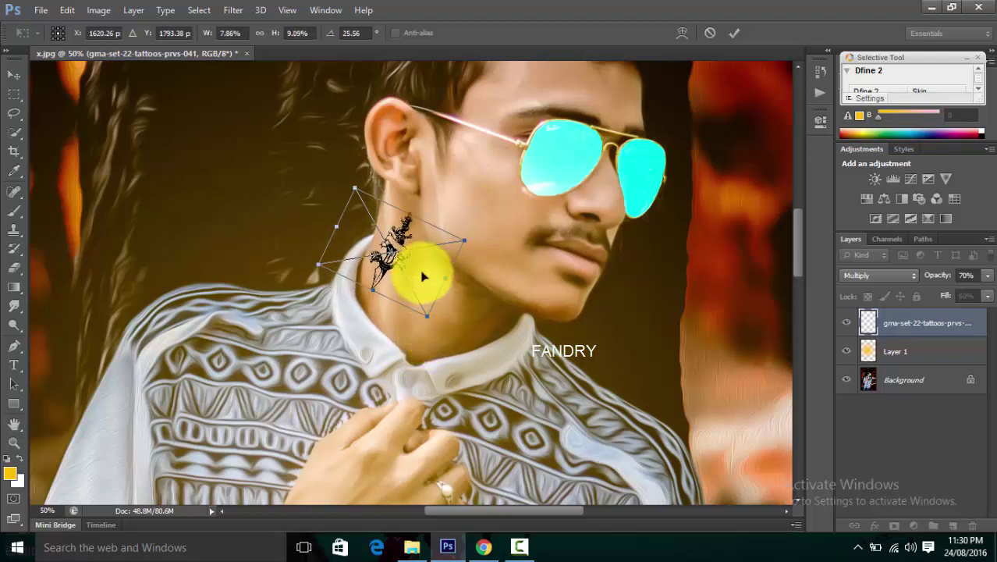
drag(424, 275, 425, 285)
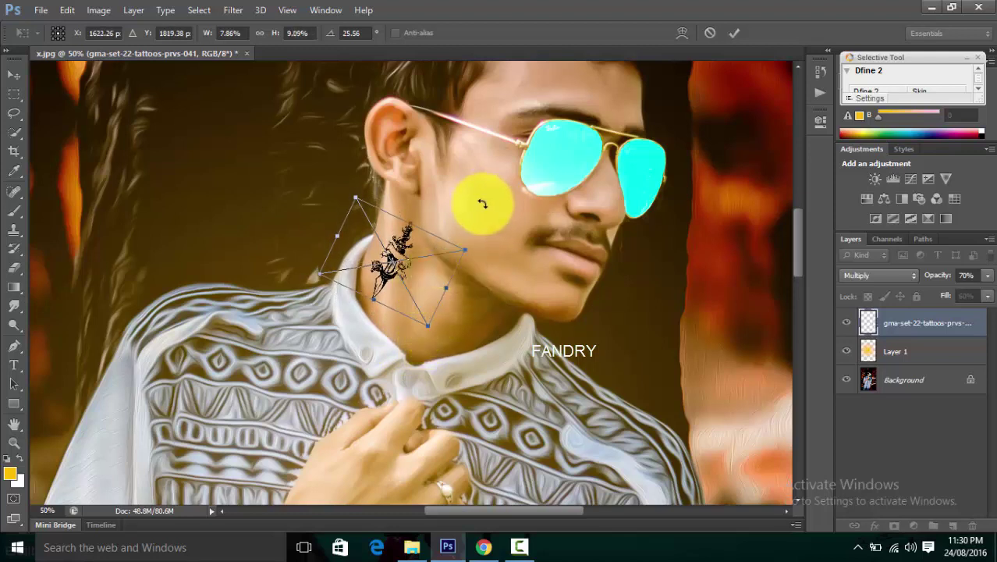
drag(482, 204, 469, 198)
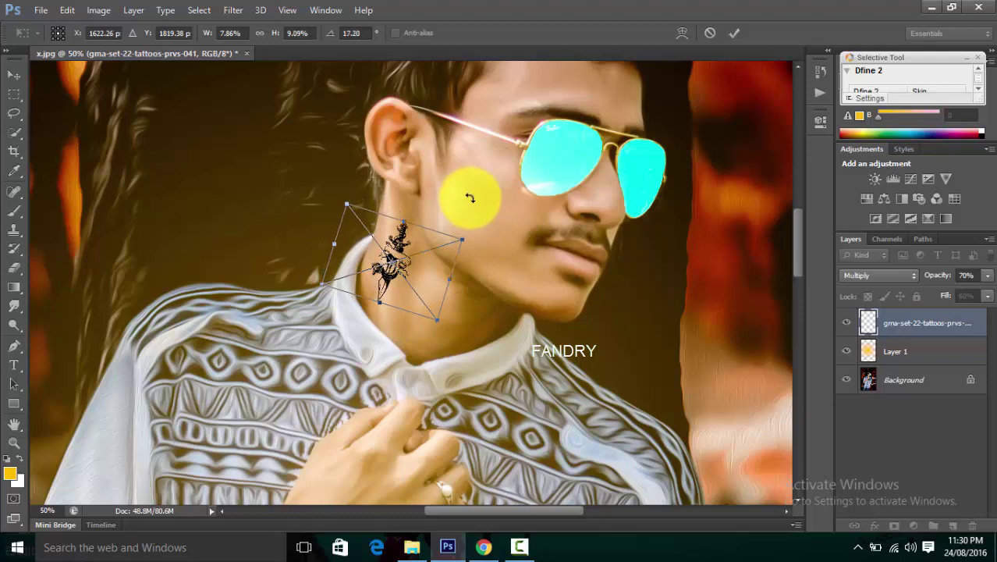
- Commit the tattoo transform and merge Layer 1 into the Background layer
click(735, 34)
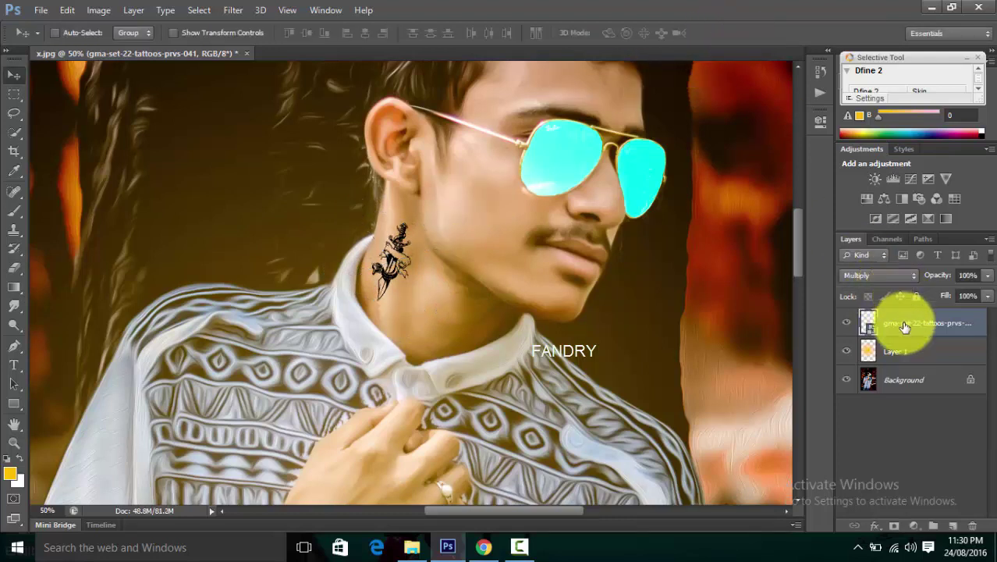
shift+click(900, 352)
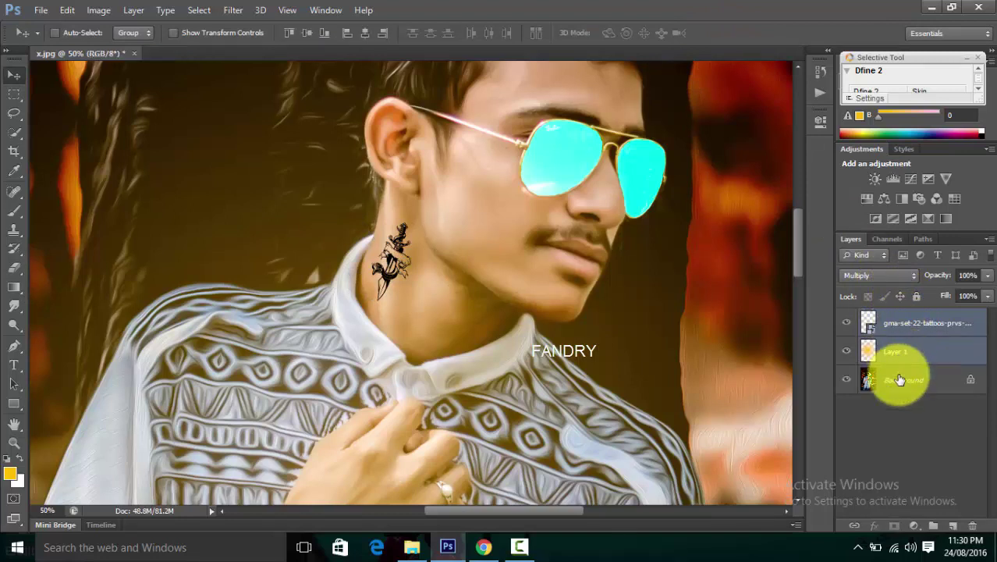
click(900, 351)
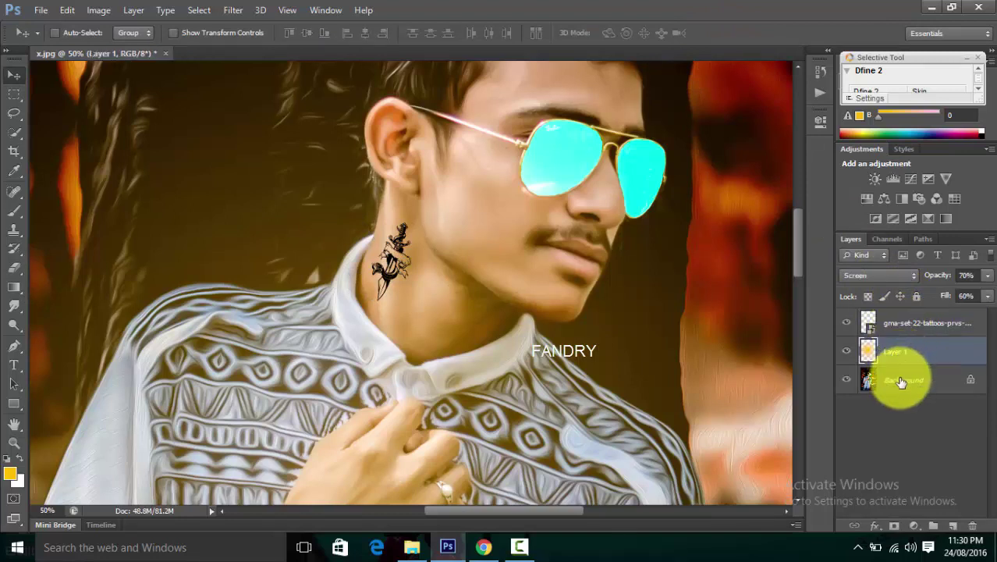
shift+click(901, 381)
right_click(901, 380)
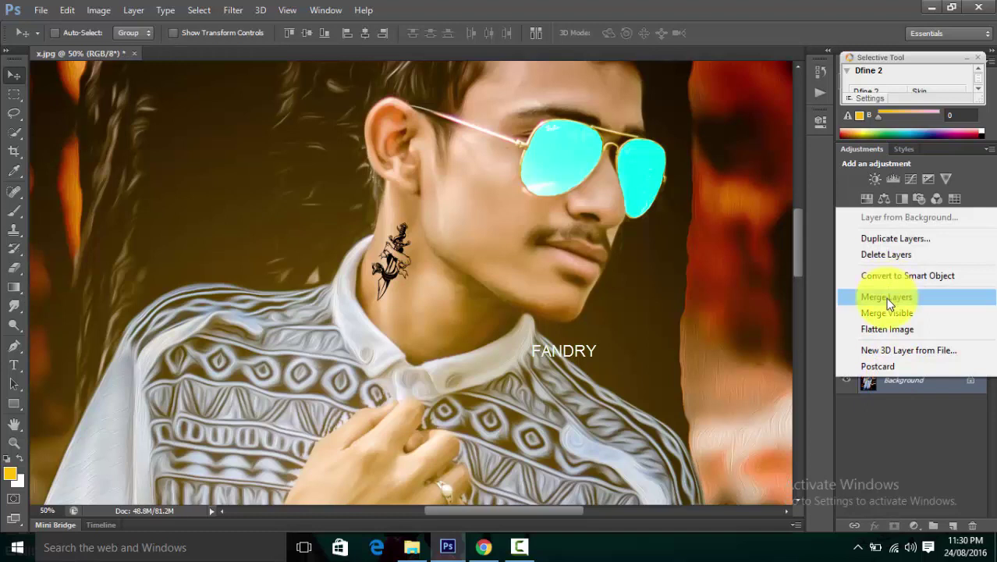
click(885, 297)
- Duplicate the Background layer as Background copy
right_click(922, 365)
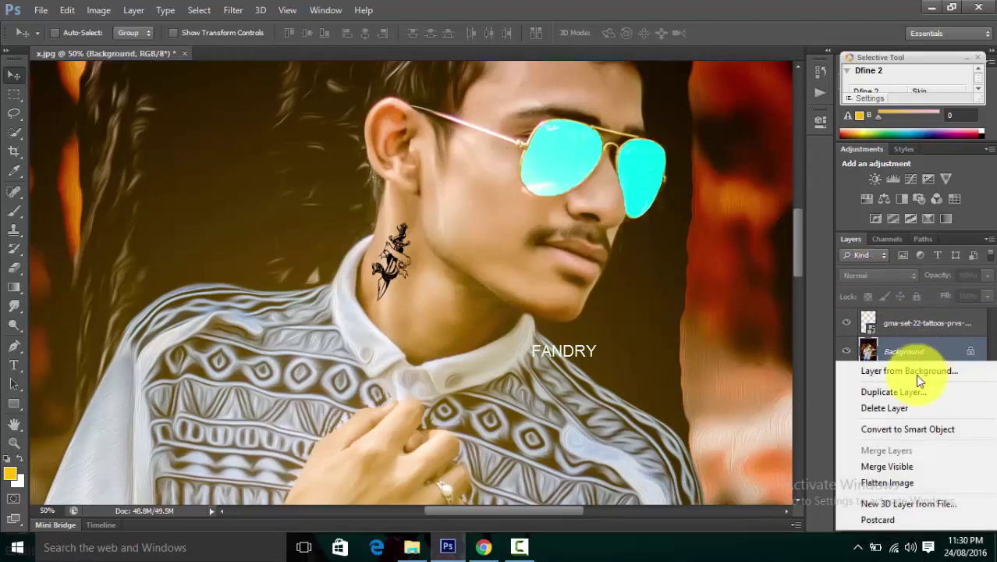
click(910, 391)
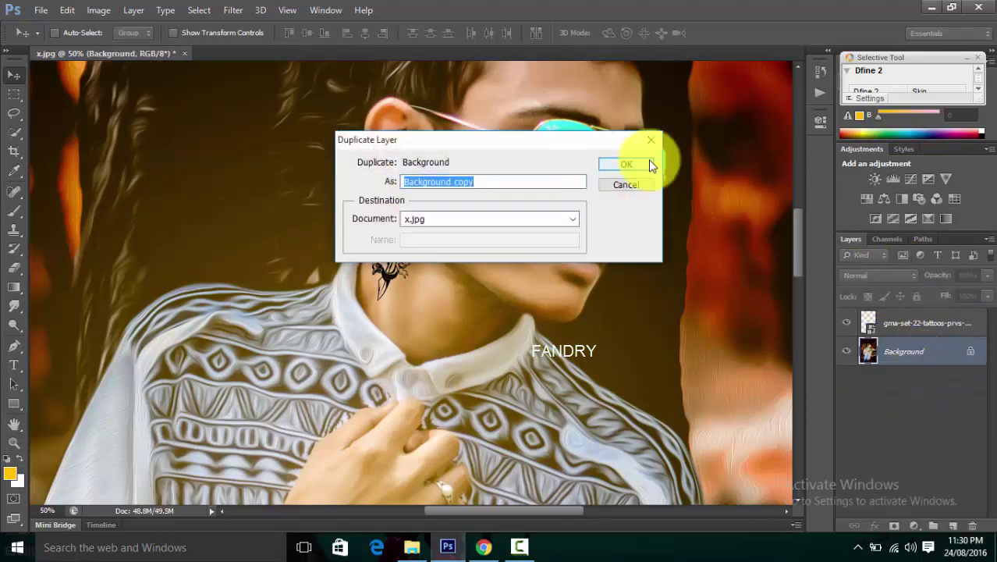
click(648, 164)
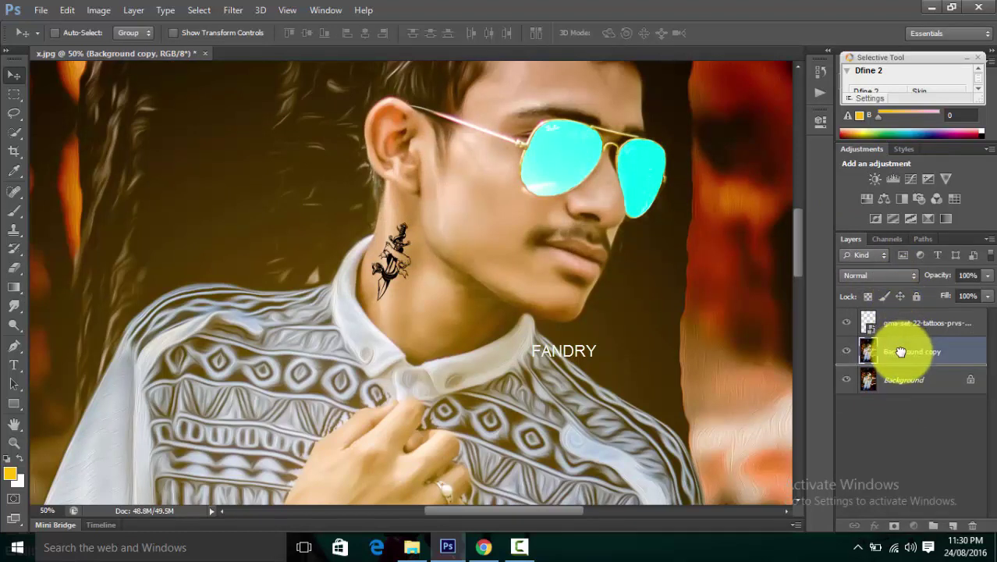
- Move the tattoo layer below Background copy and set a 30 px soft Eraser on that copy
drag(901, 322, 897, 365)
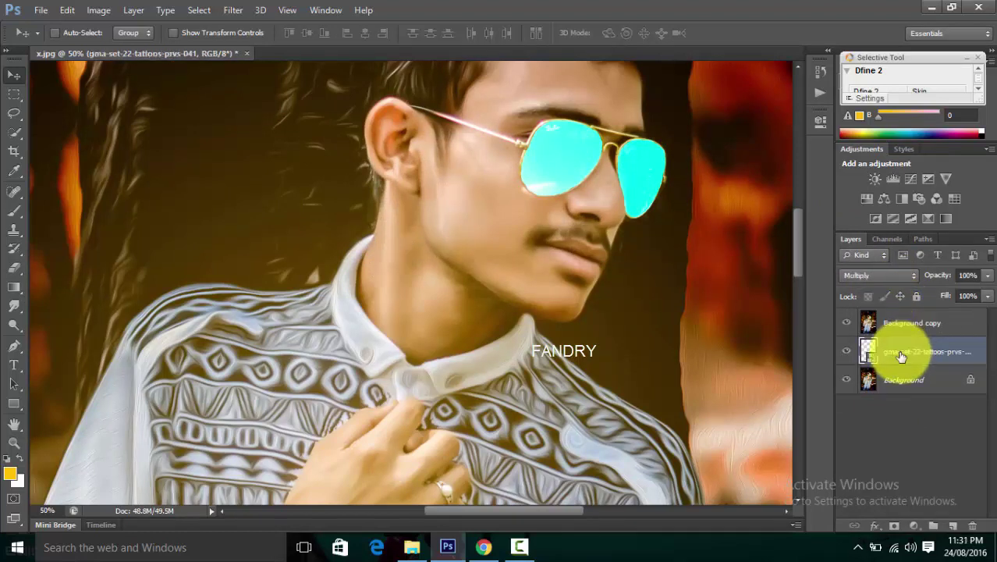
click(14, 267)
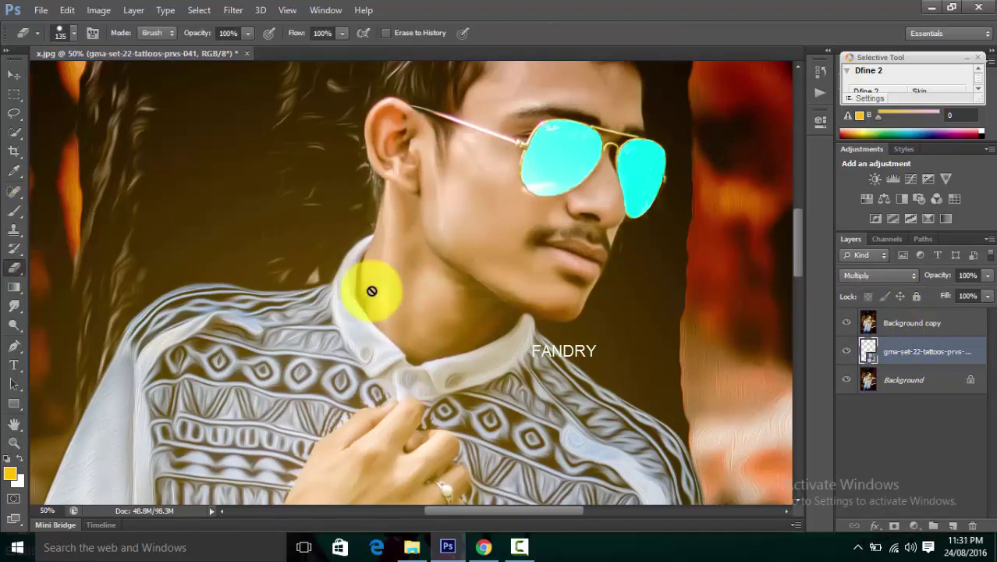
click(911, 322)
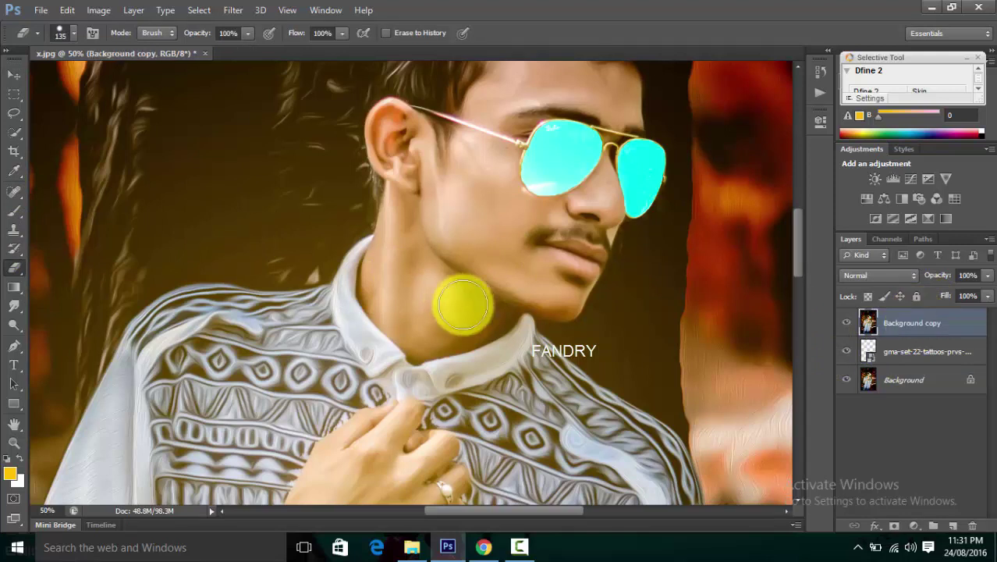
click(69, 31)
click(69, 78)
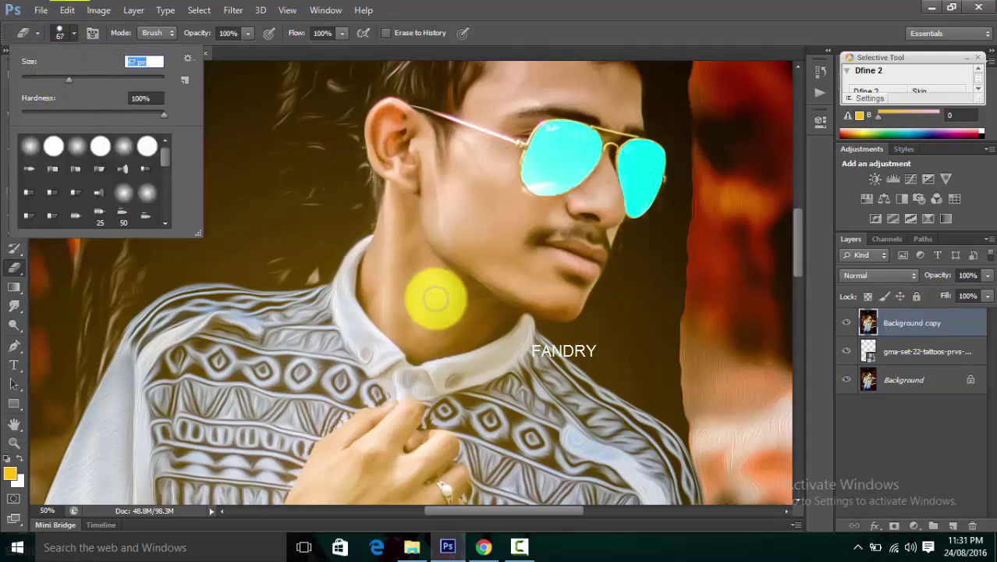
click(42, 79)
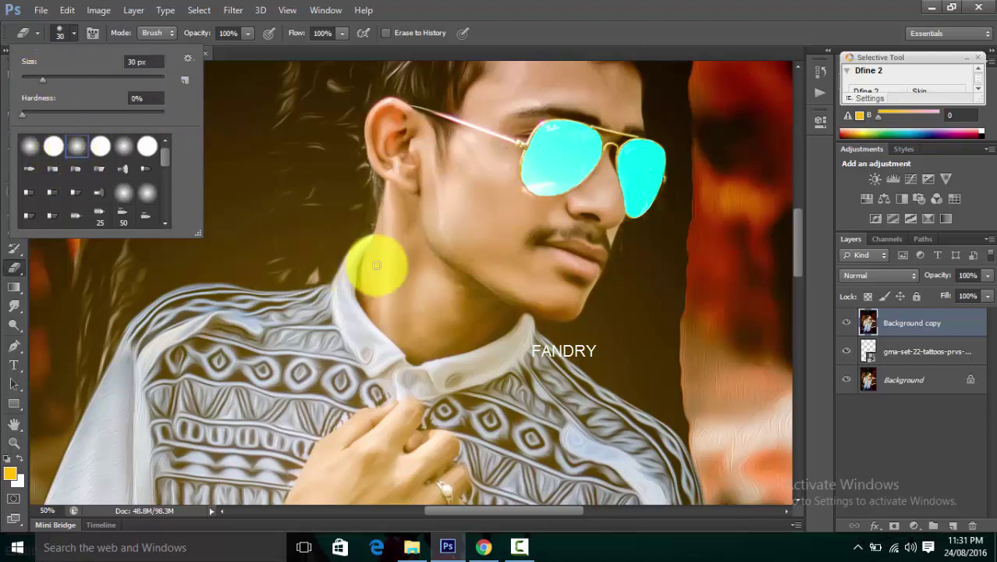
click(400, 273)
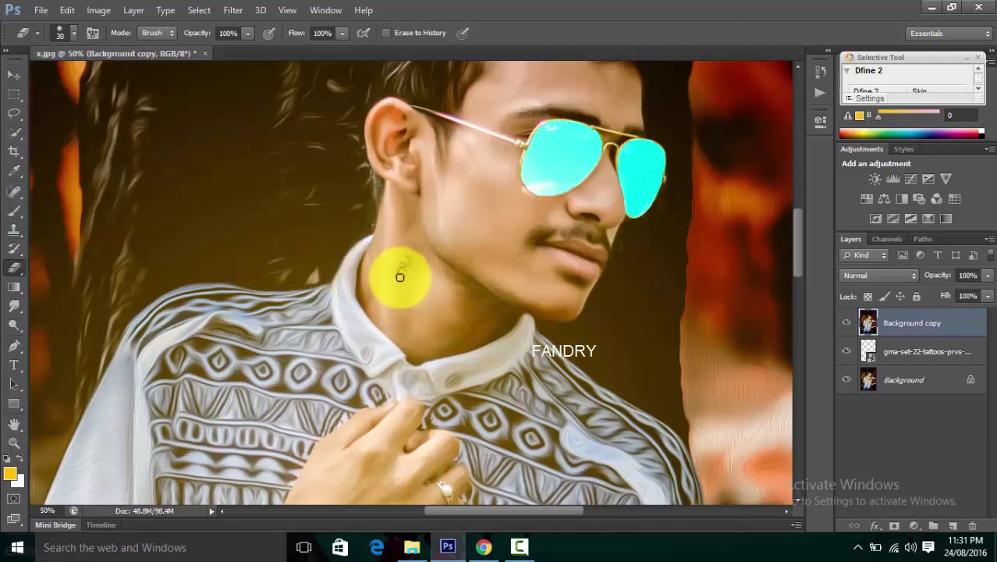
- Erase Background copy over the neck so the dagger tattoo shows through
mouse_move(400, 271)
mouse_down()
mouse_move(401, 233)
mouse_move(397, 284)
mouse_move(383, 260)
mouse_move(382, 287)
mouse_move(390, 229)
mouse_move(383, 271)
mouse_move(412, 263)
mouse_up()
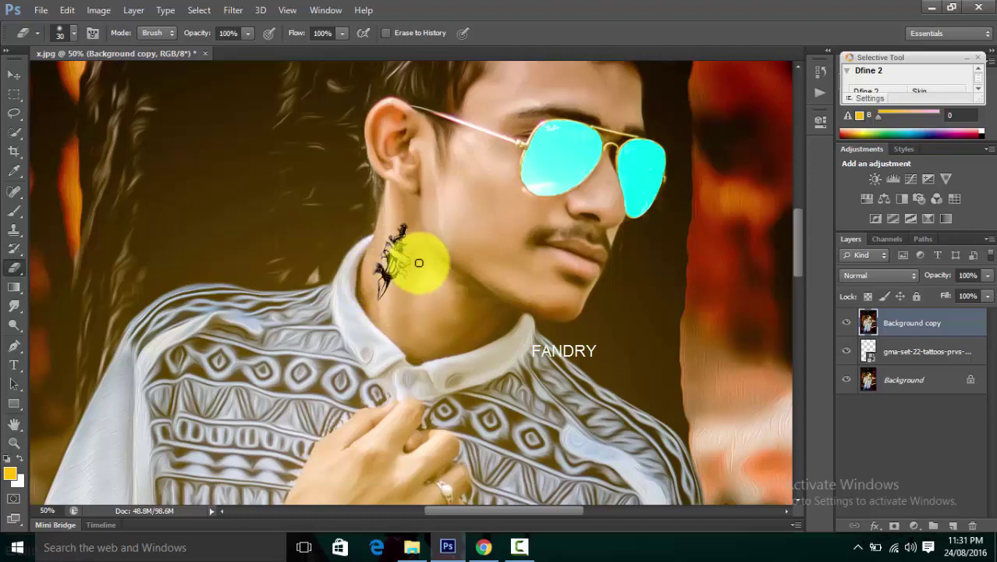
scroll(556, 142, up, 2)
scroll(556, 142, up, 2)
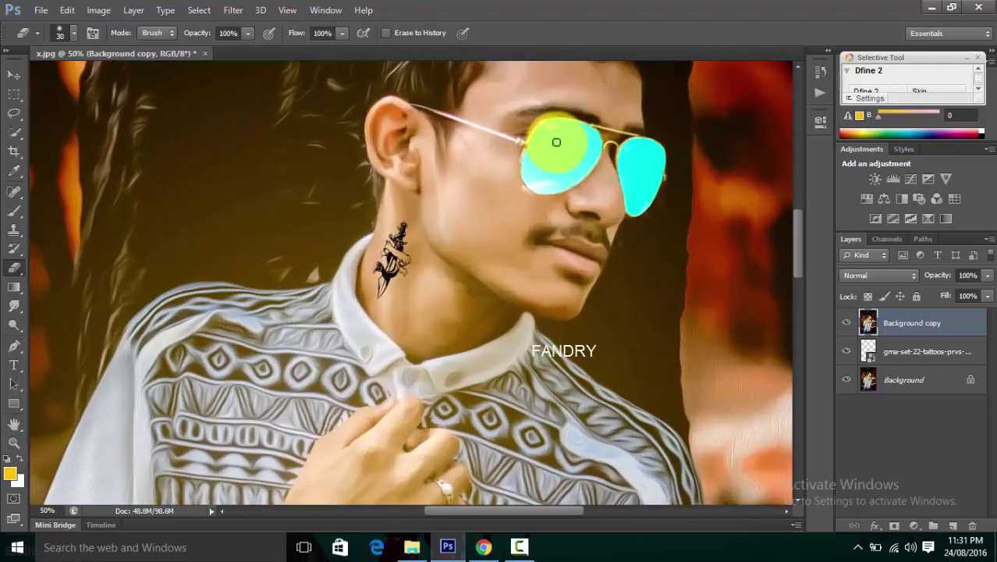
scroll(556, 142, down, 3)
scroll(557, 142, up, 1)
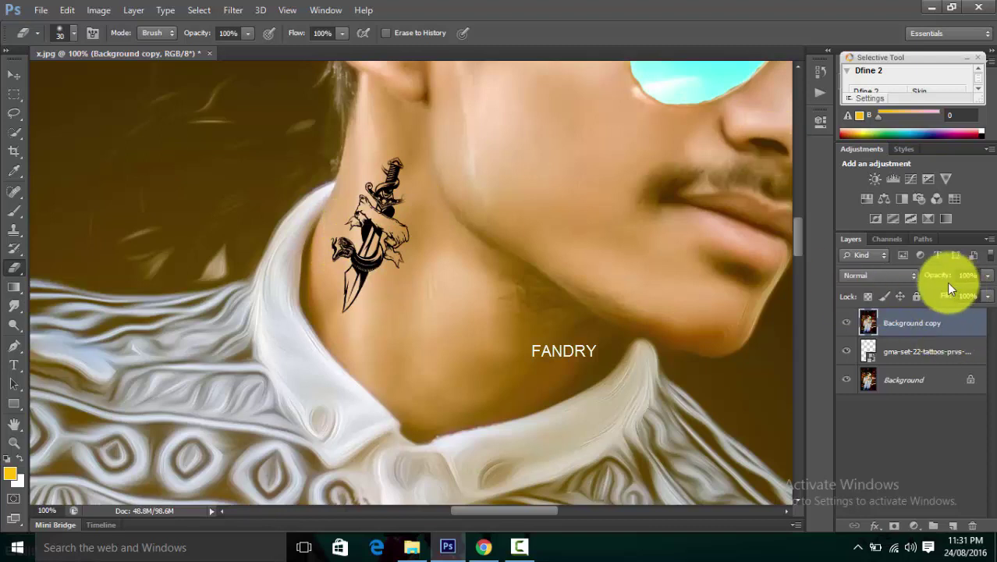
- Set the Background copy layer to 80% opacity and 75% fill
click(971, 275)
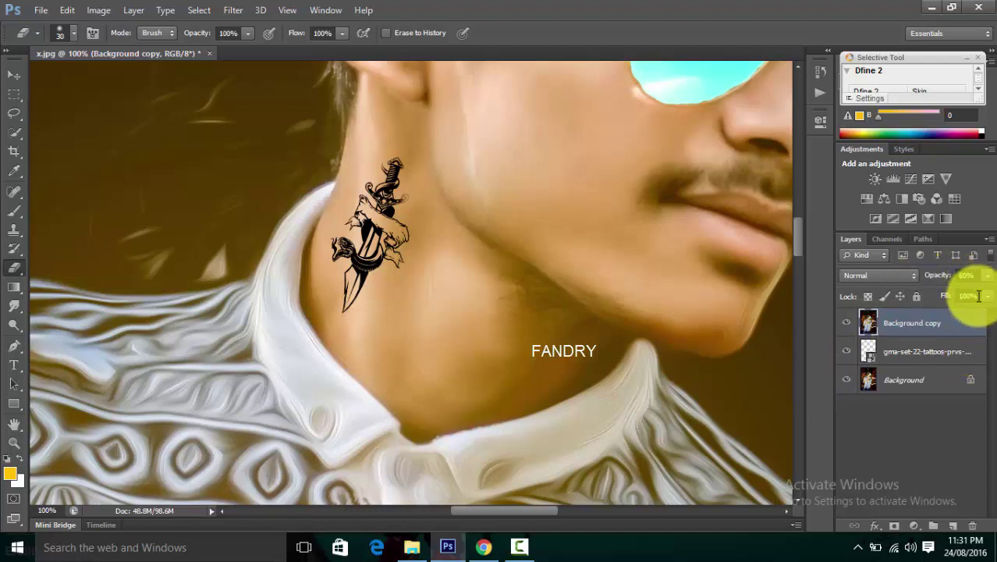
click(967, 296)
text(75)
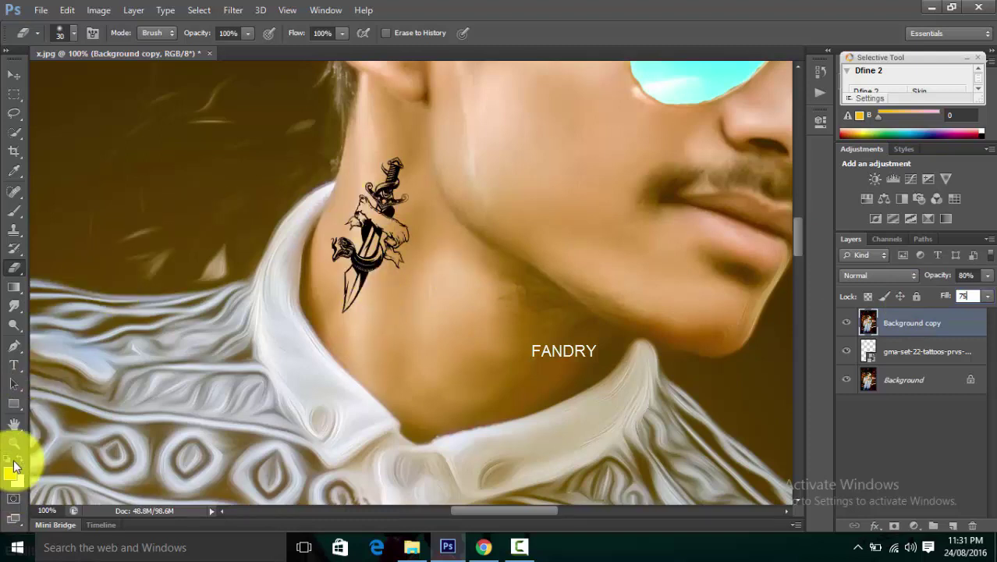
key(Return)
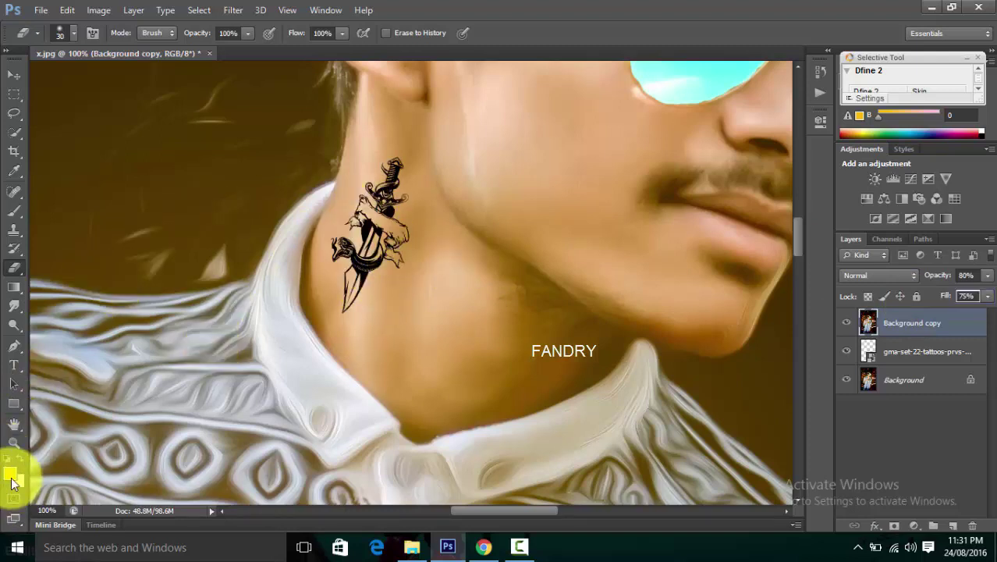
- Sample the neck's skin tone as the foreground colour
click(11, 476)
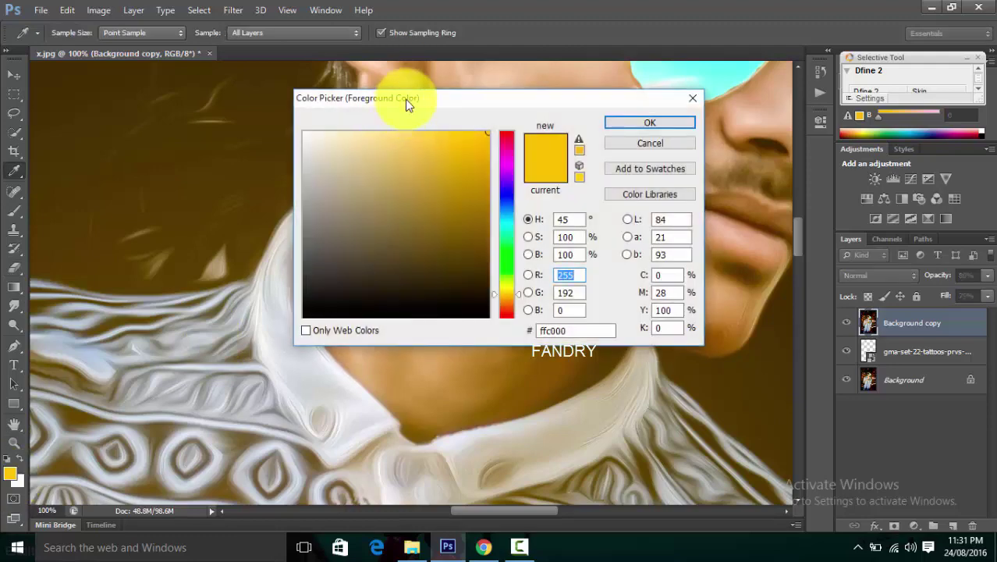
drag(405, 99, 637, 174)
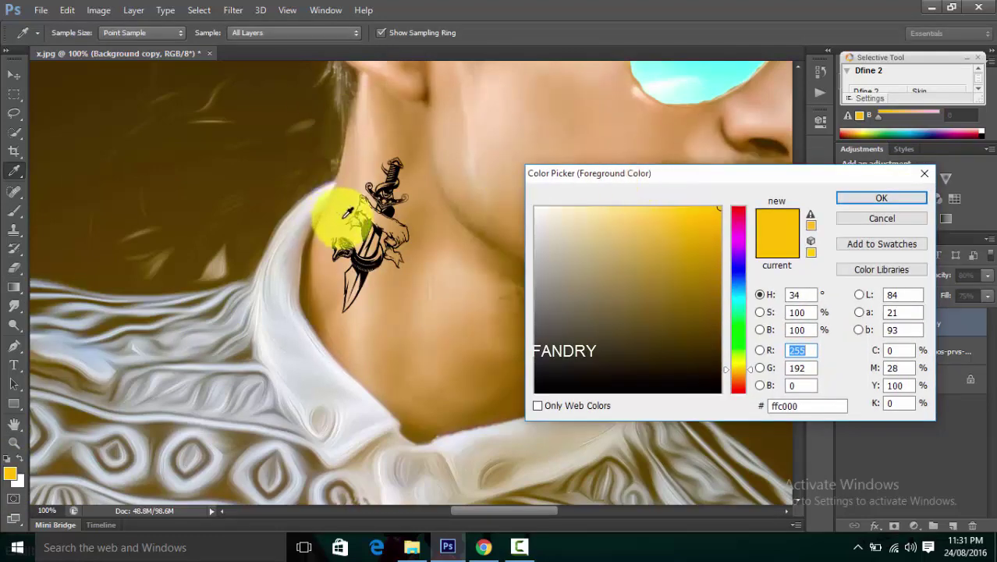
click(346, 213)
- On a new layer, paint the skin tone over the neck tattoo with an 85 px brush
click(879, 199)
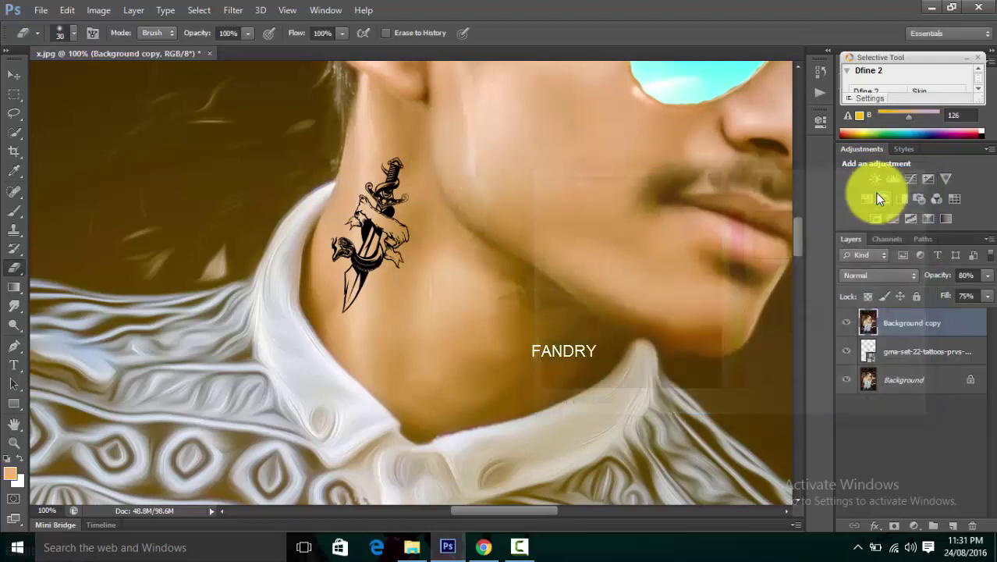
click(953, 524)
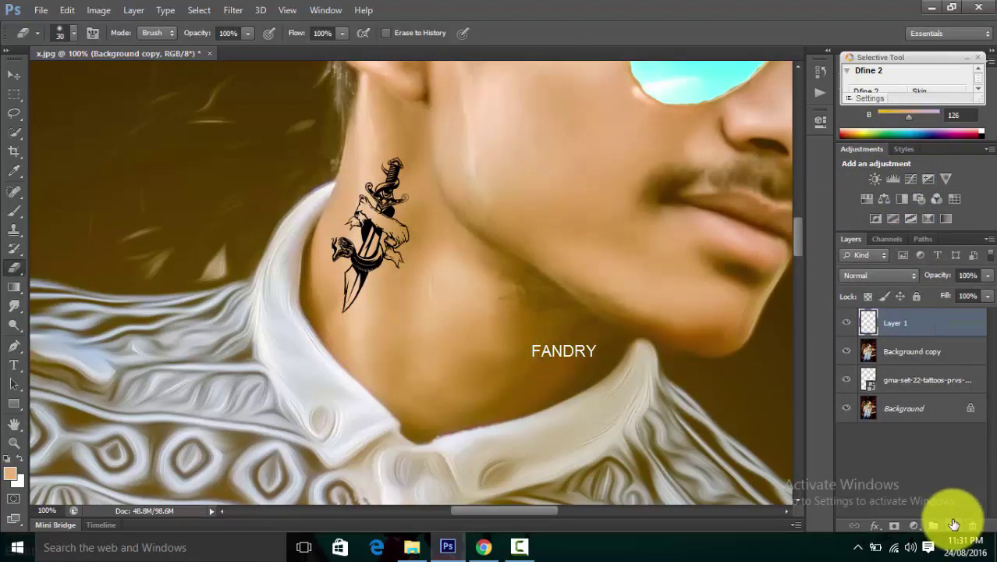
click(13, 212)
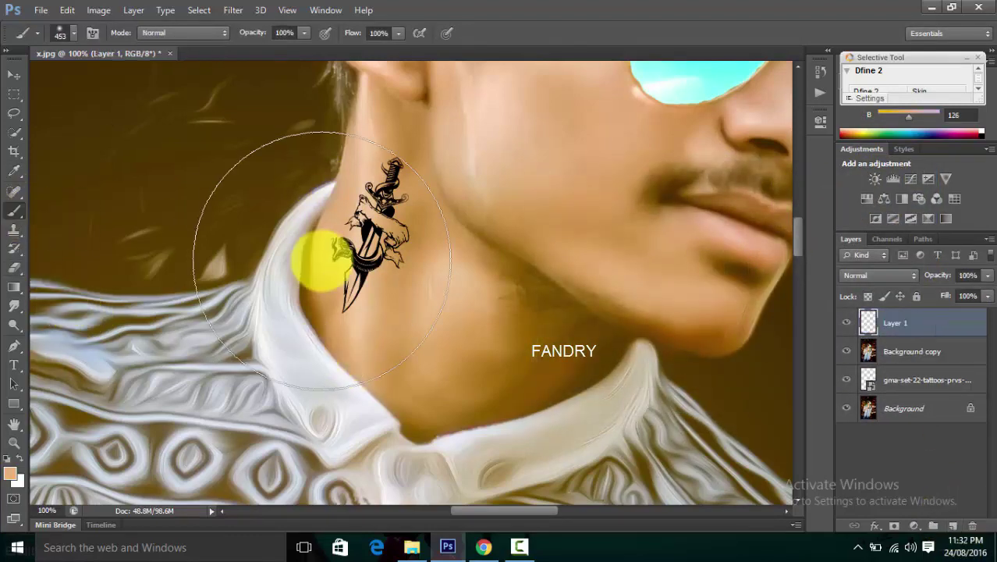
click(73, 33)
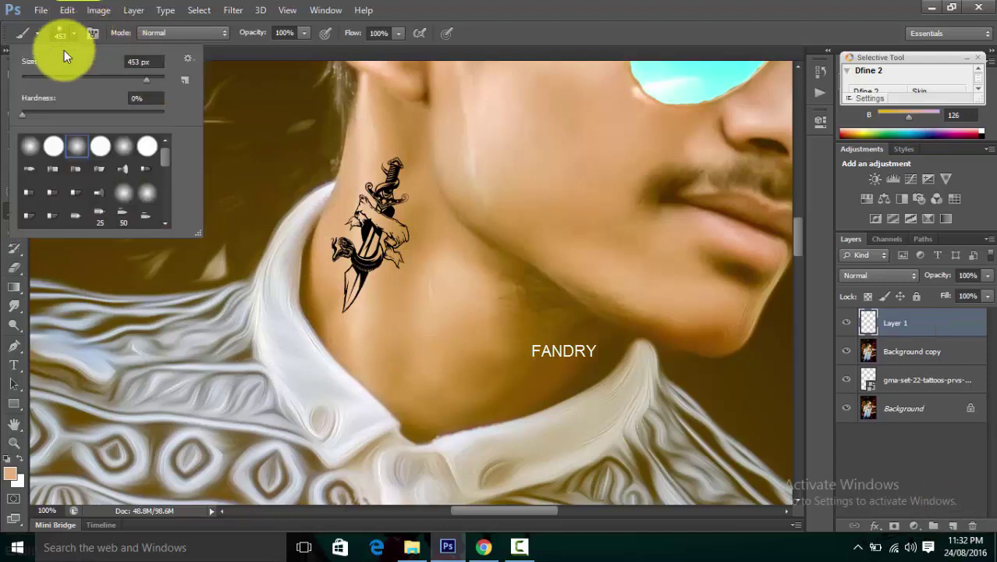
click(81, 79)
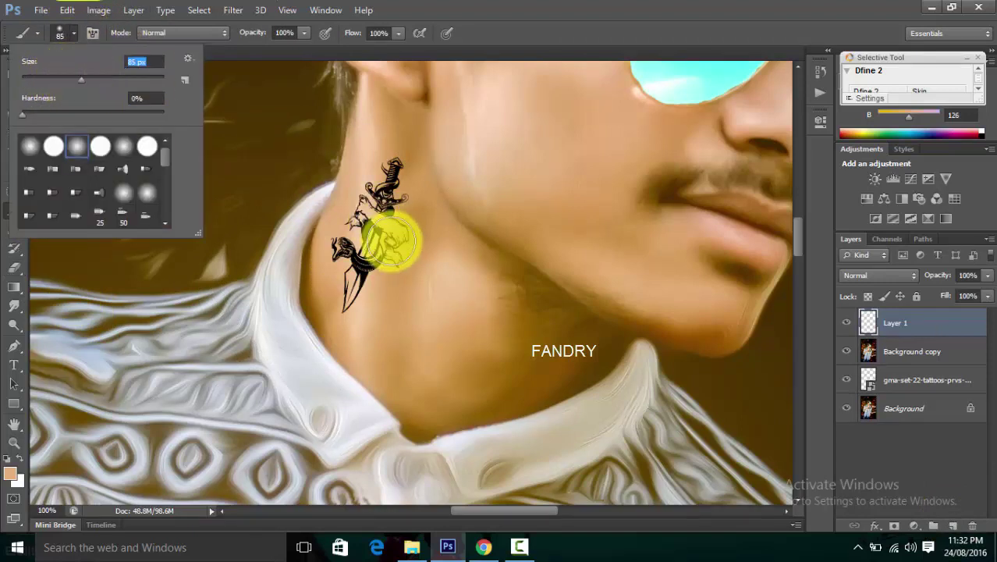
click(390, 227)
mouse_move(386, 224)
mouse_down()
mouse_move(342, 249)
mouse_move(358, 300)
mouse_move(394, 230)
mouse_move(362, 220)
mouse_move(406, 171)
mouse_up()
- Set the paint layer to Screen blending at 49% opacity, after trying Soft Light and Multiply
click(853, 280)
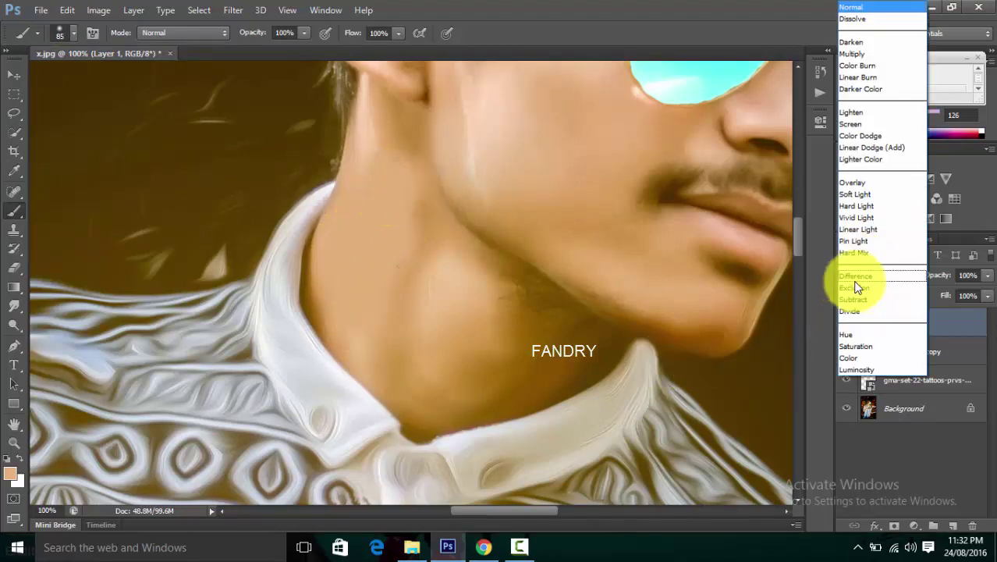
click(852, 191)
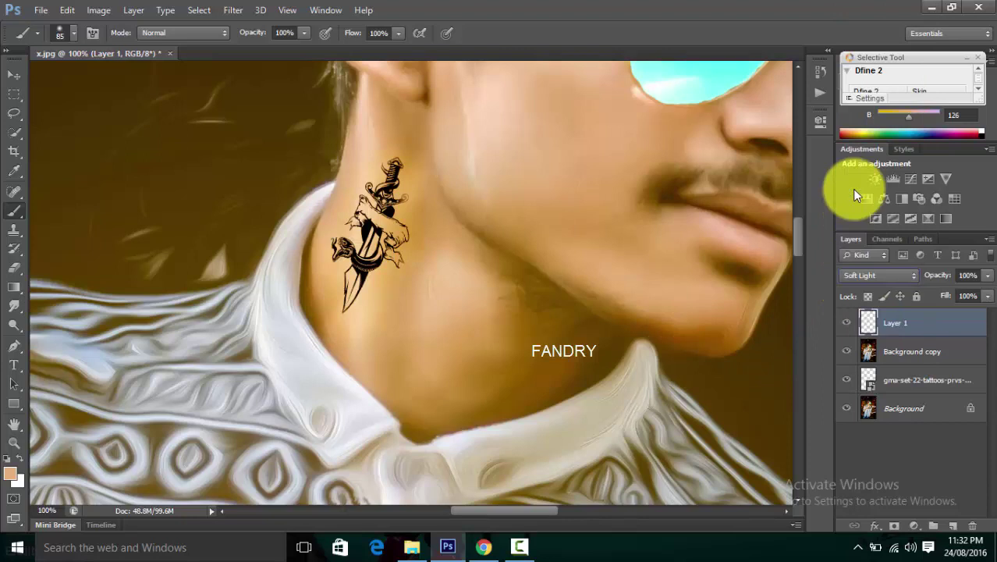
click(865, 273)
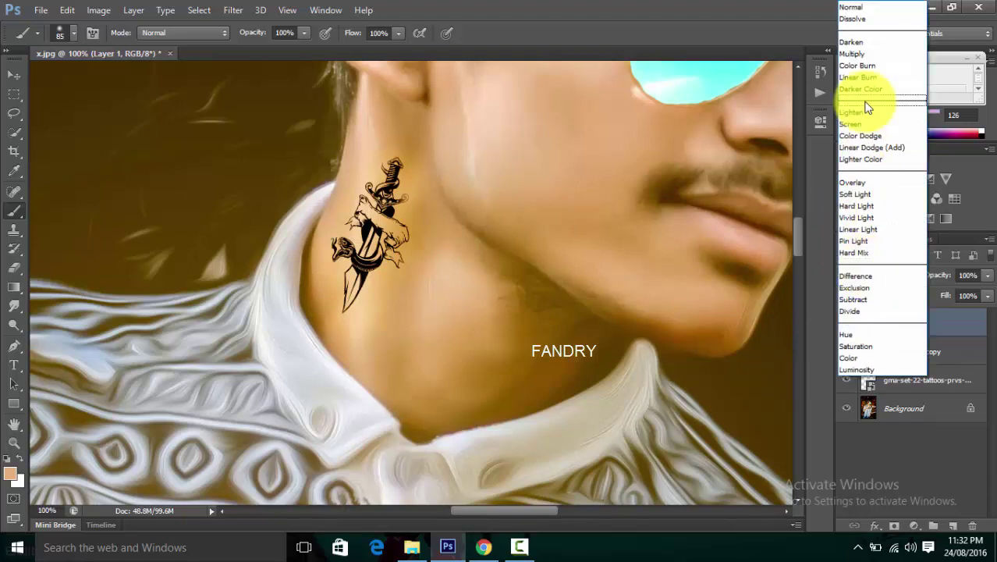
click(854, 56)
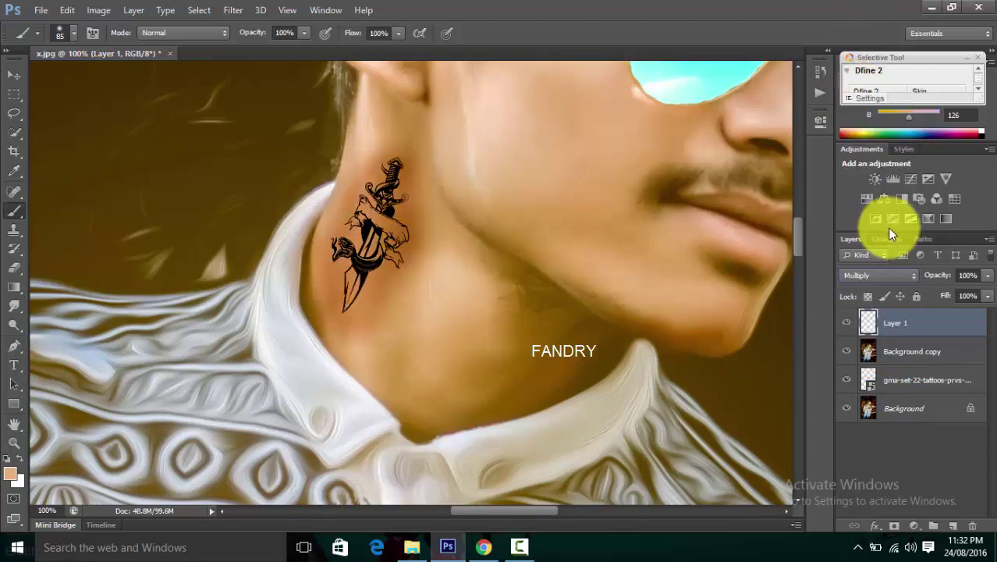
click(885, 275)
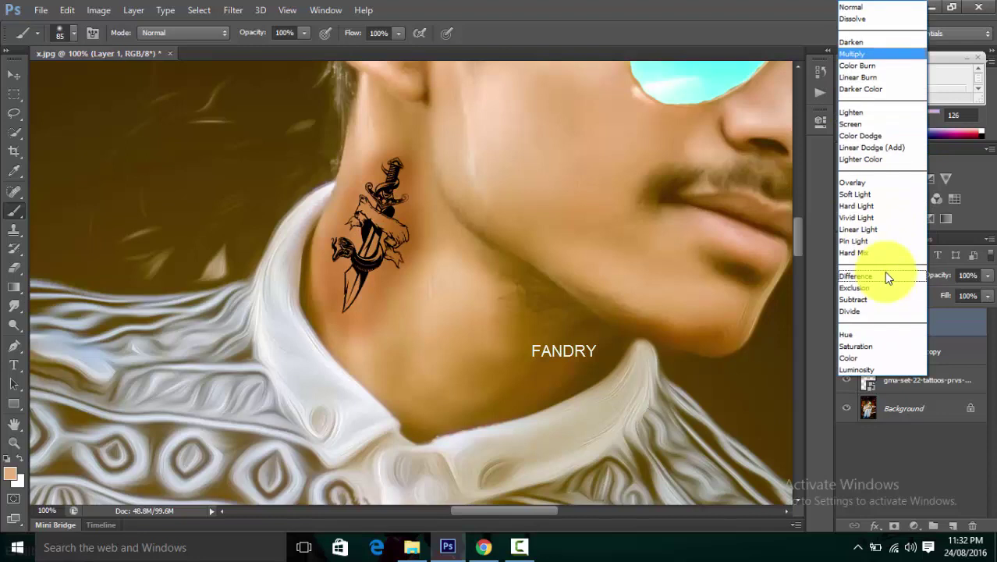
click(874, 124)
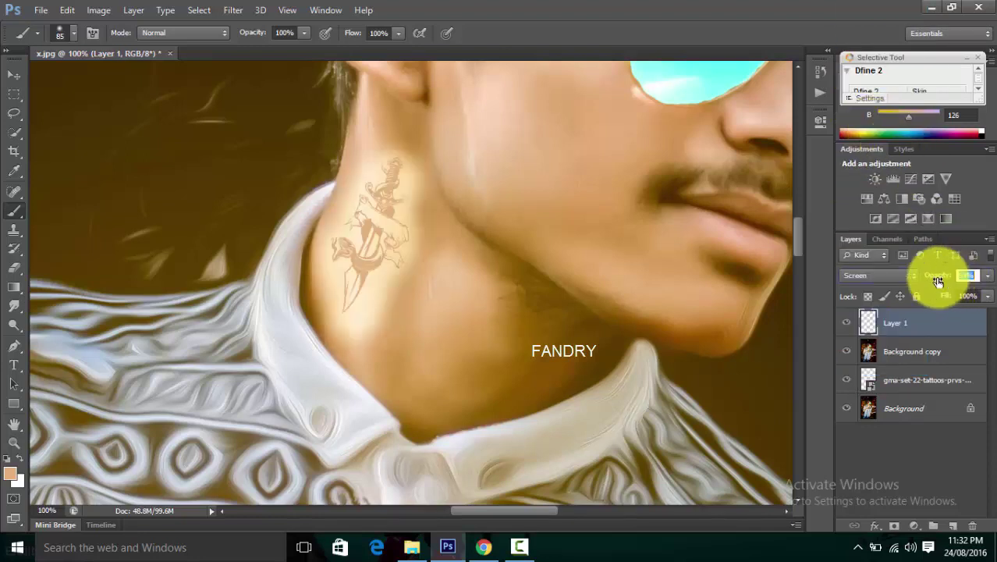
drag(938, 281, 906, 297)
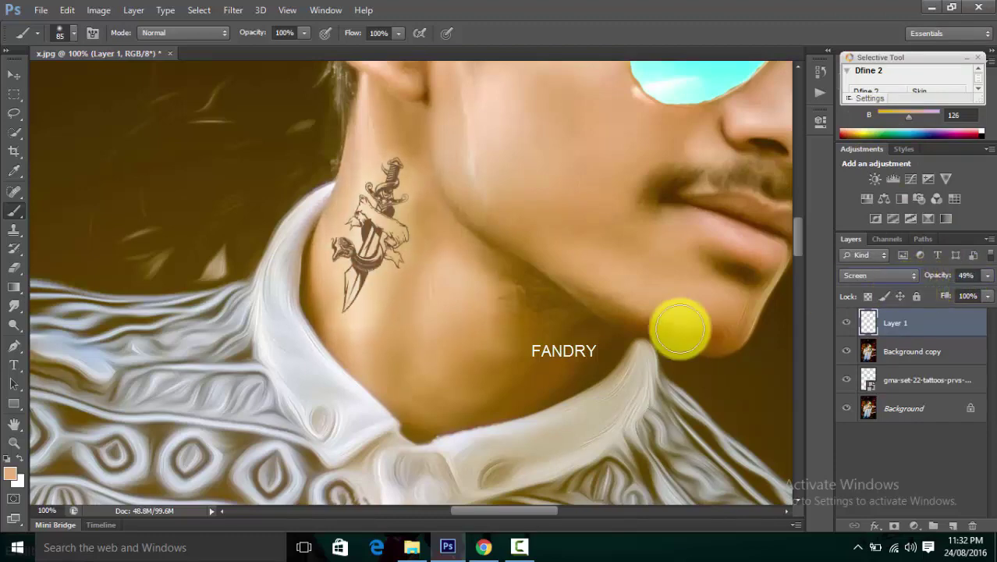
key(ctrl+minus)
key(ctrl+minus)
key(ctrl+minus)
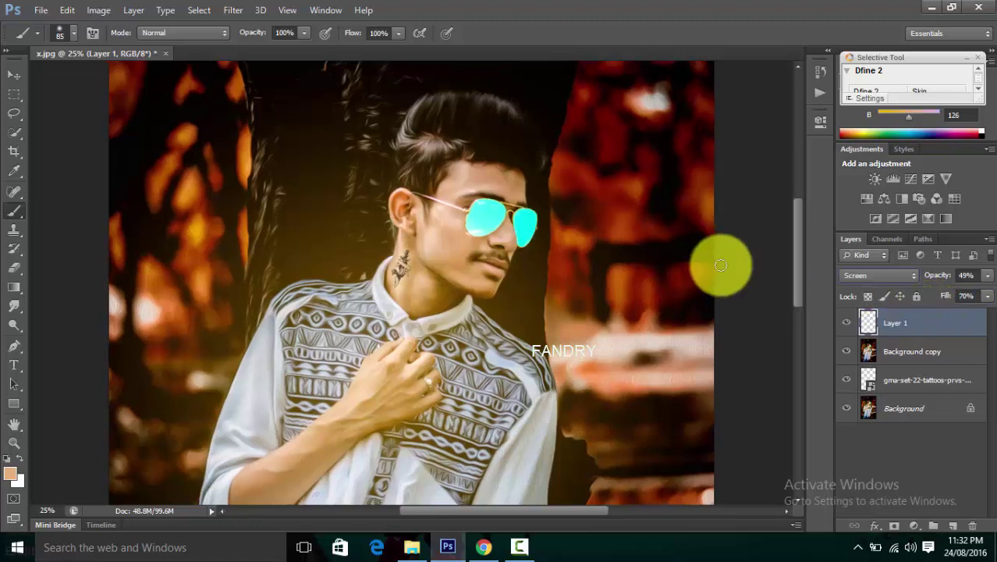
key(ctrl+minus)
key(ctrl+minus)
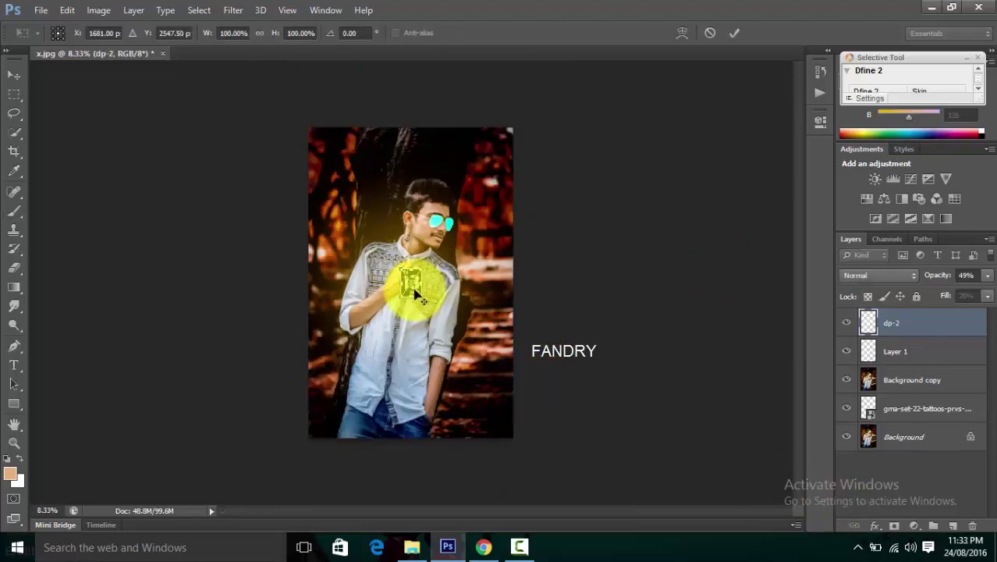
- Move the dp-2 graphic to the lower-right corner and set it to Screen blending
drag(414, 287, 484, 403)
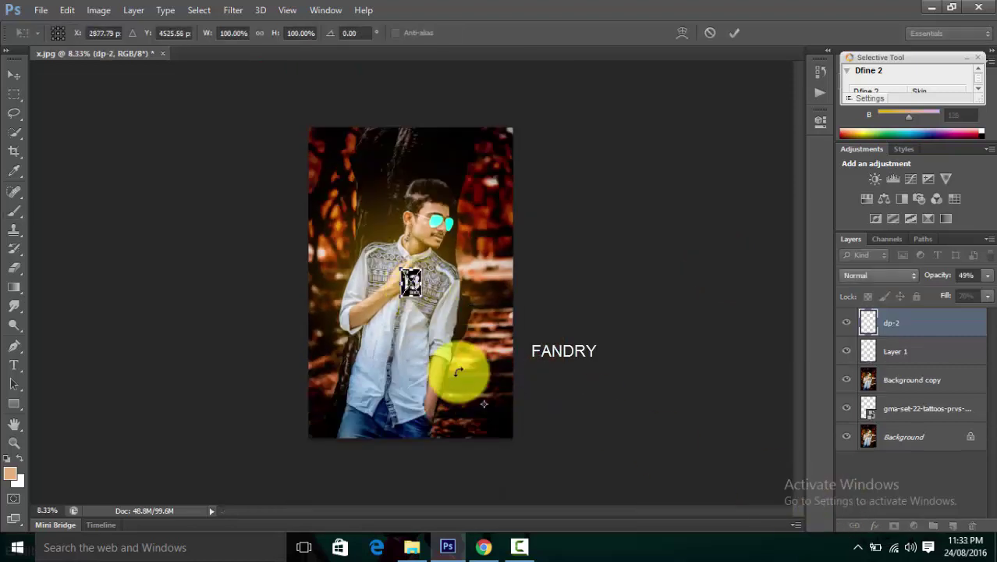
drag(415, 288, 493, 419)
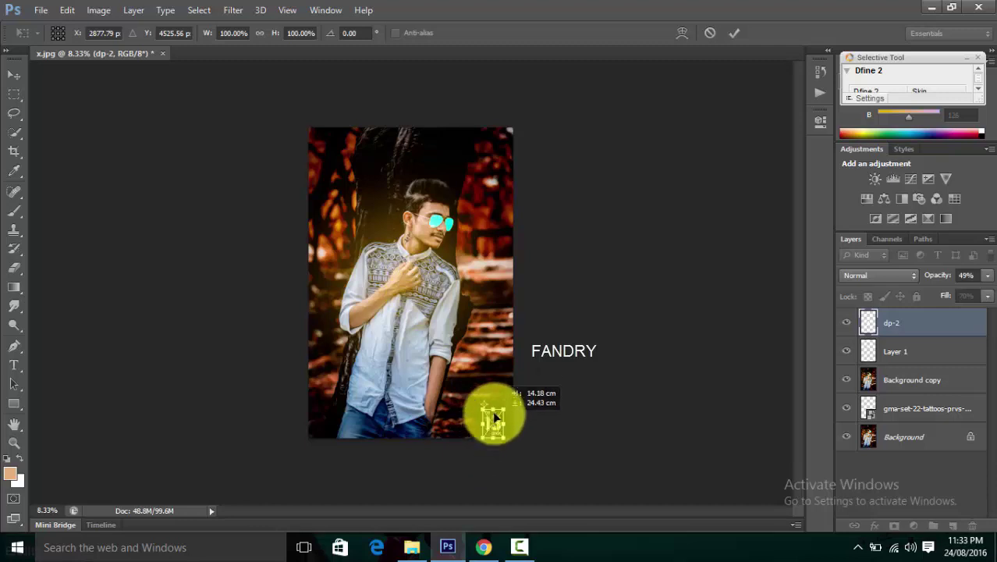
click(878, 273)
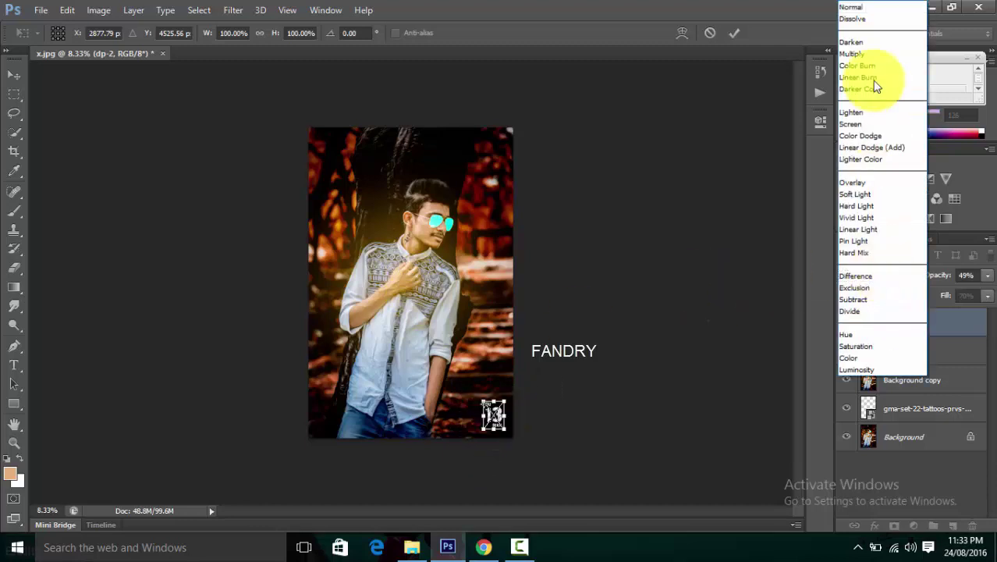
click(858, 42)
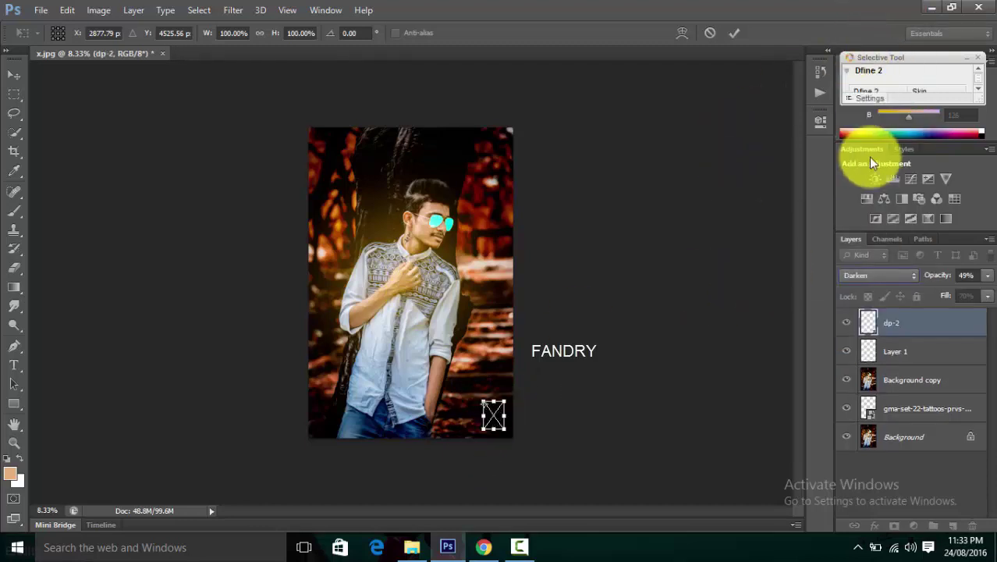
click(874, 277)
click(865, 56)
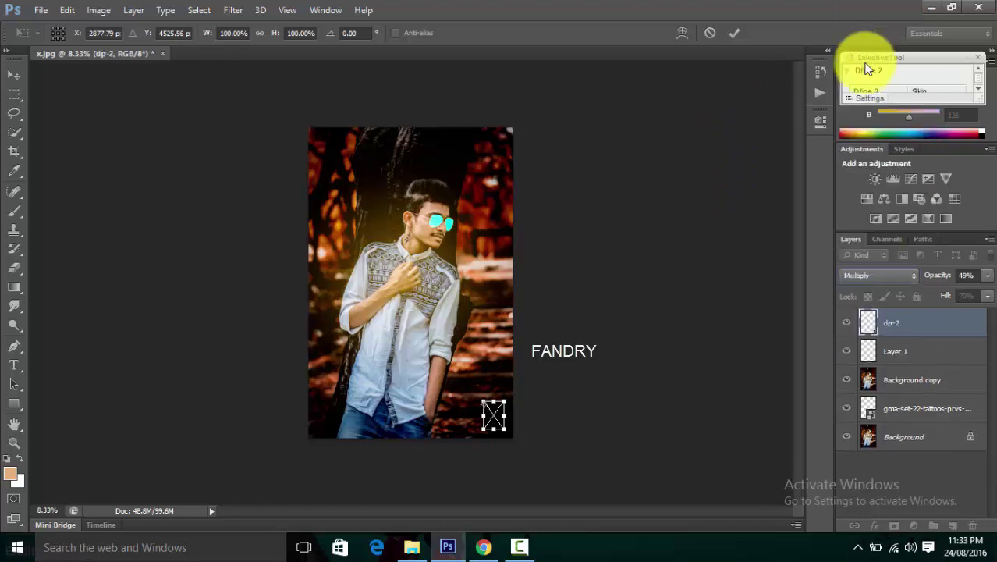
click(855, 277)
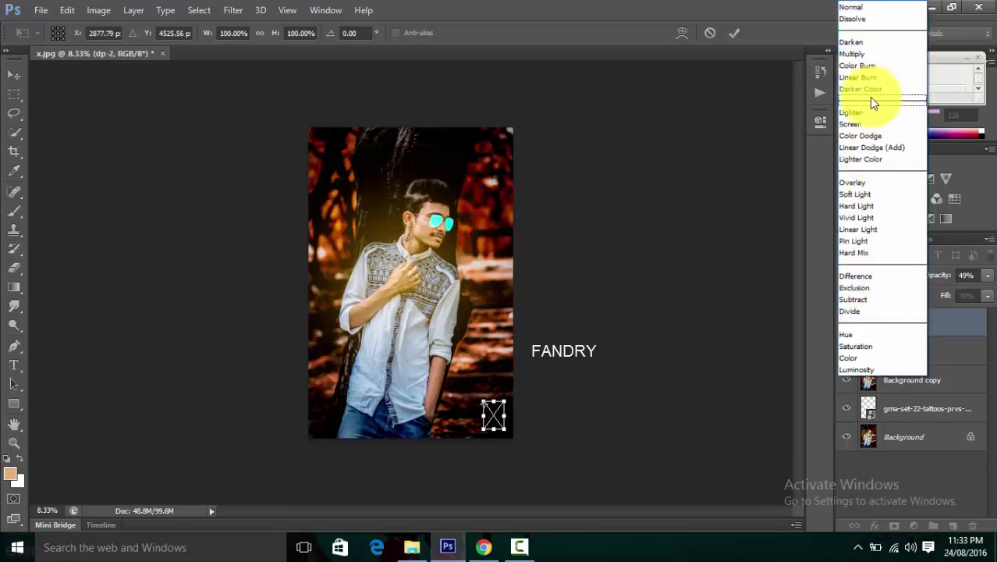
click(868, 125)
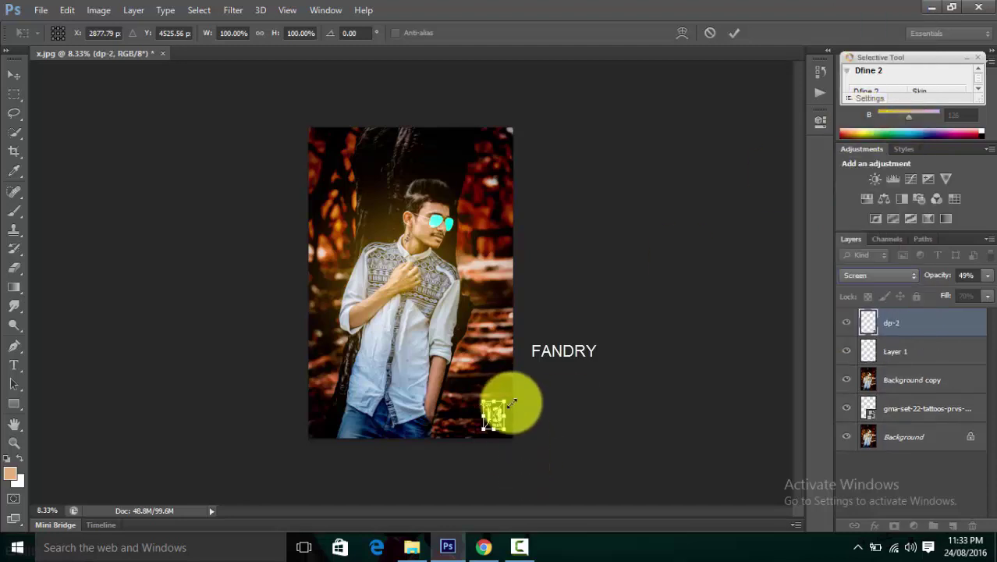
- Enlarge the graphic, reposition it in the bottom-right corner, and commit the transform
drag(508, 396, 528, 341)
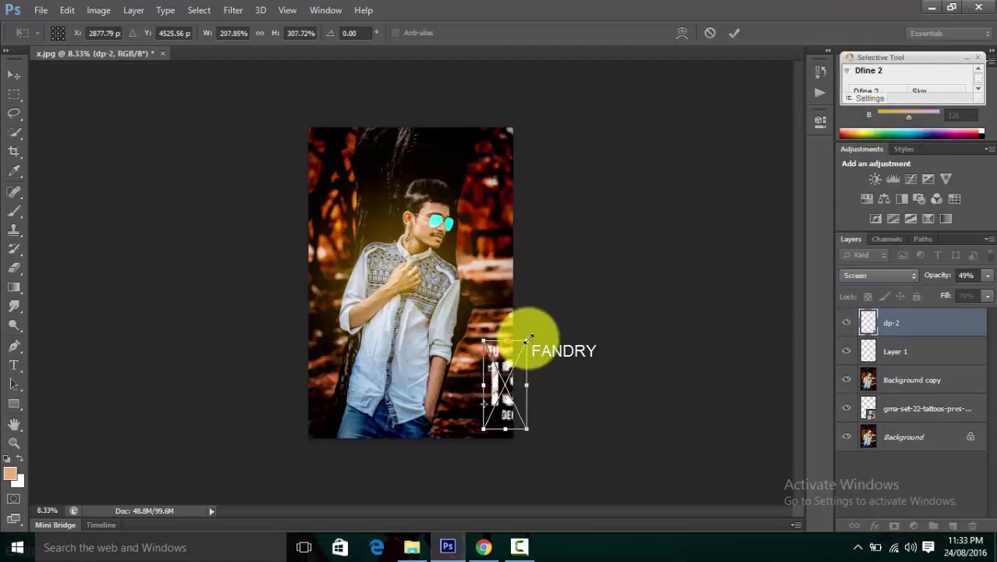
drag(511, 383, 461, 399)
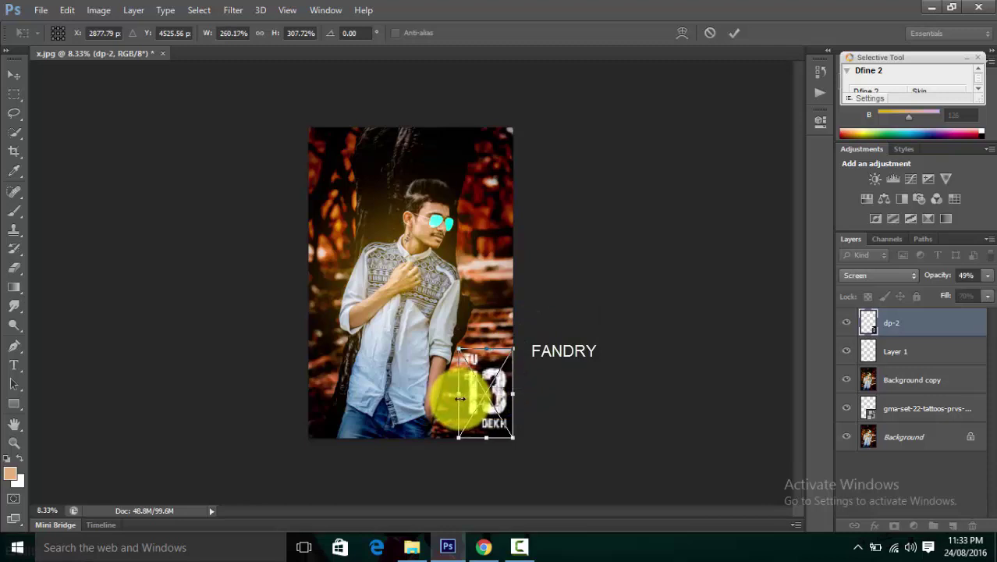
click(735, 32)
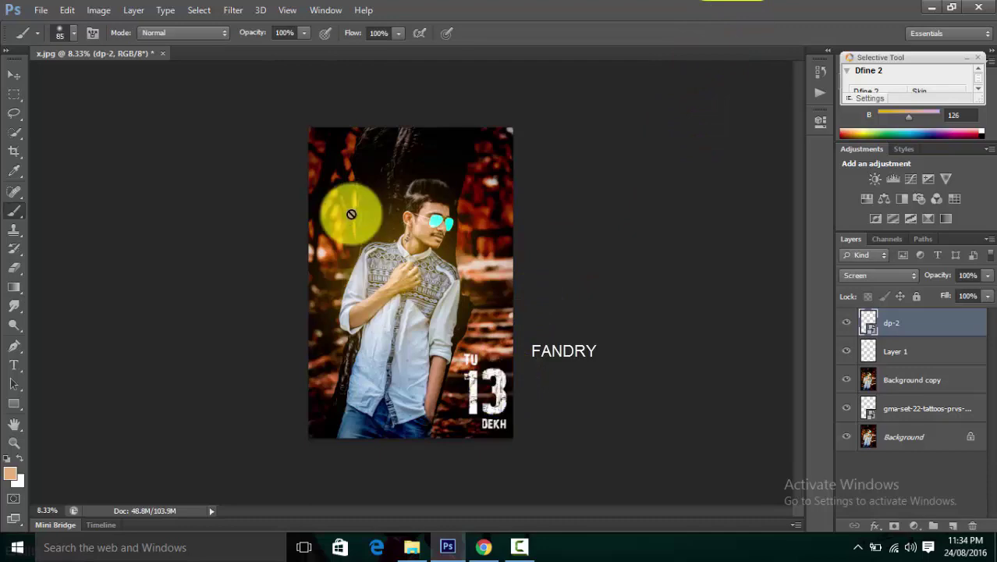
- Zoom in and nudge the TU 13 DEKH graphic slightly left and down with the Move tool
key(ctrl+plus)
key(ctrl+plus)
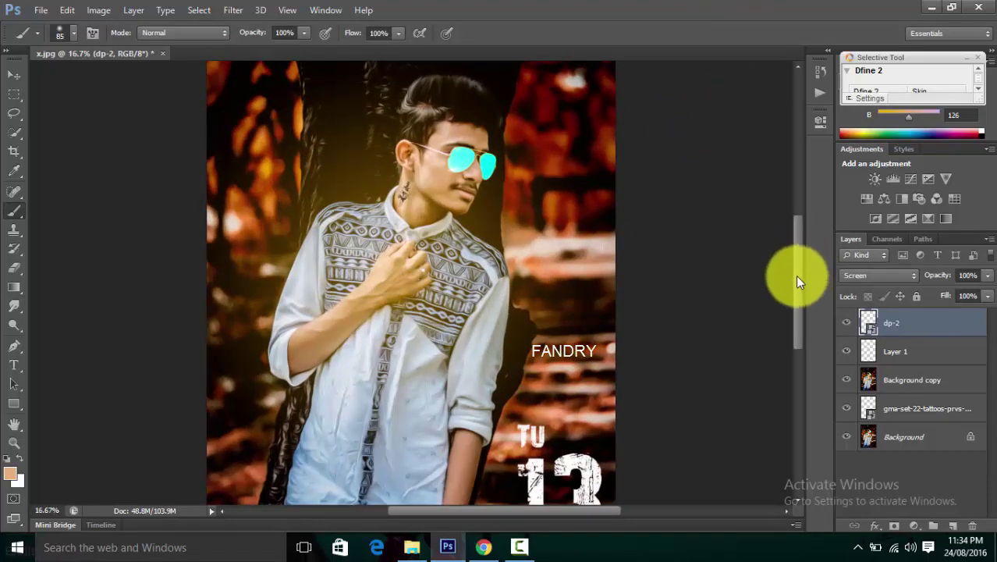
drag(798, 281, 796, 316)
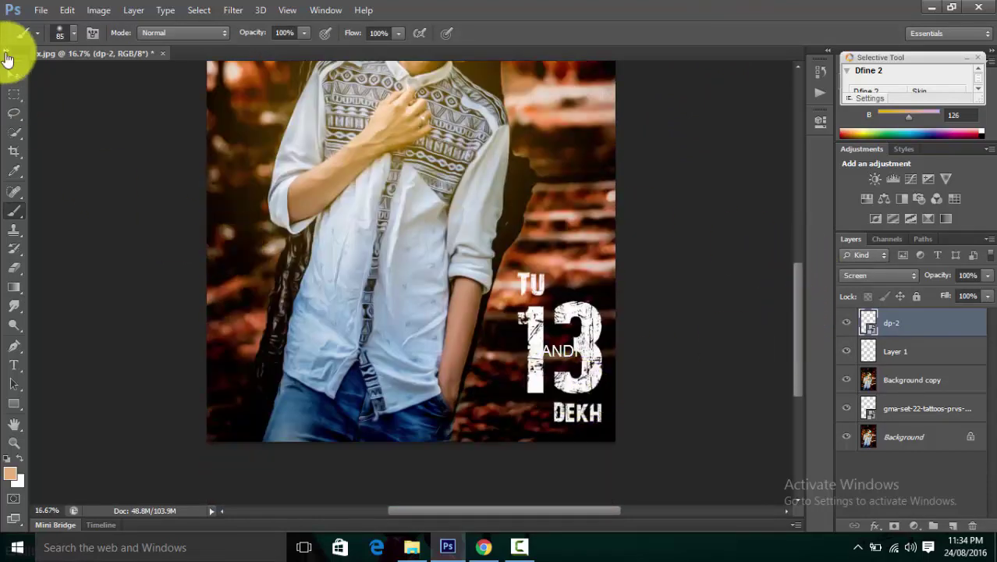
click(14, 75)
drag(606, 356, 591, 367)
- Zoom back out to view the whole canvas, briefly showing and hiding the Downloads window
key(ctrl+minus)
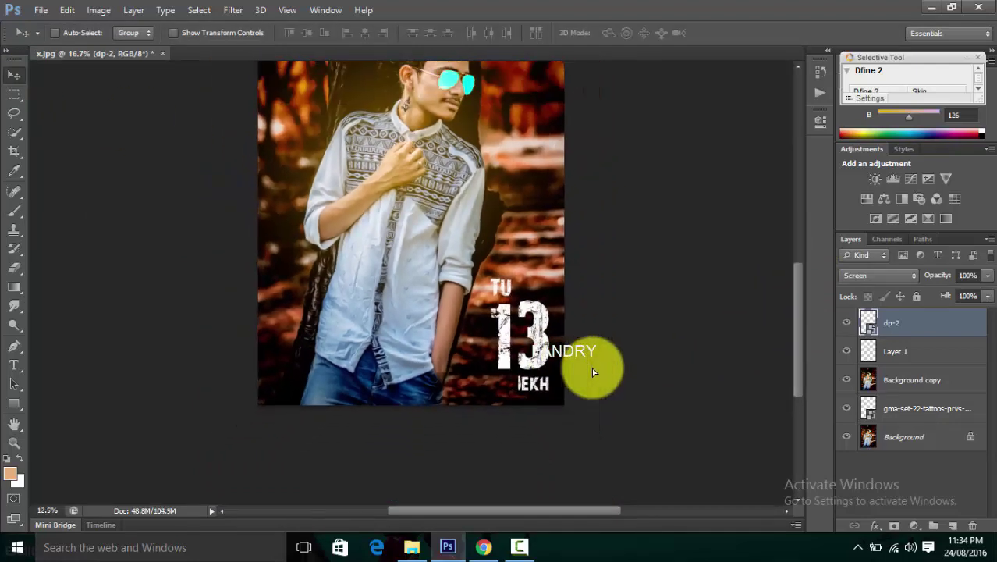
key(ctrl+minus)
key(ctrl+minus)
key(ctrl+plus)
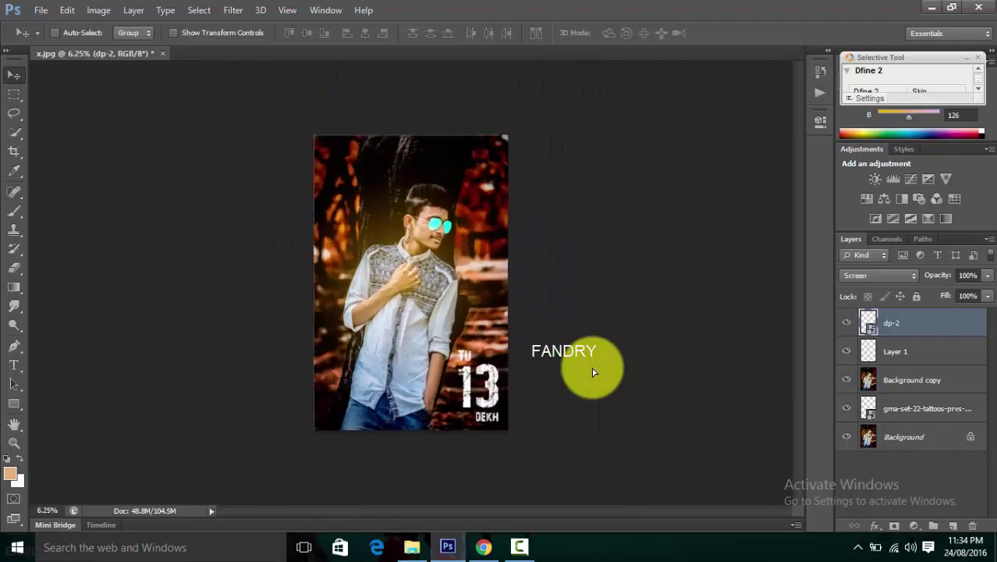
click(411, 547)
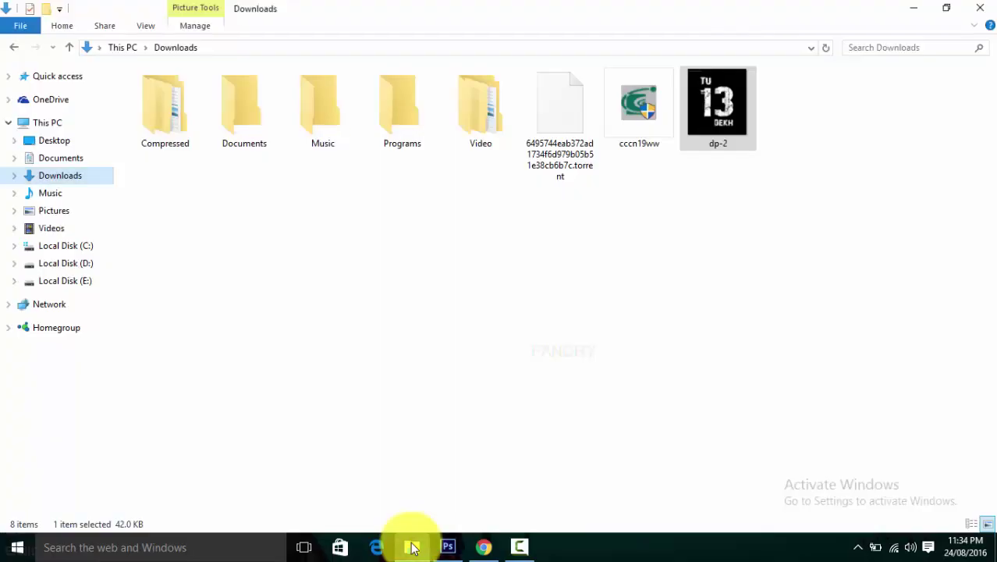
click(409, 547)
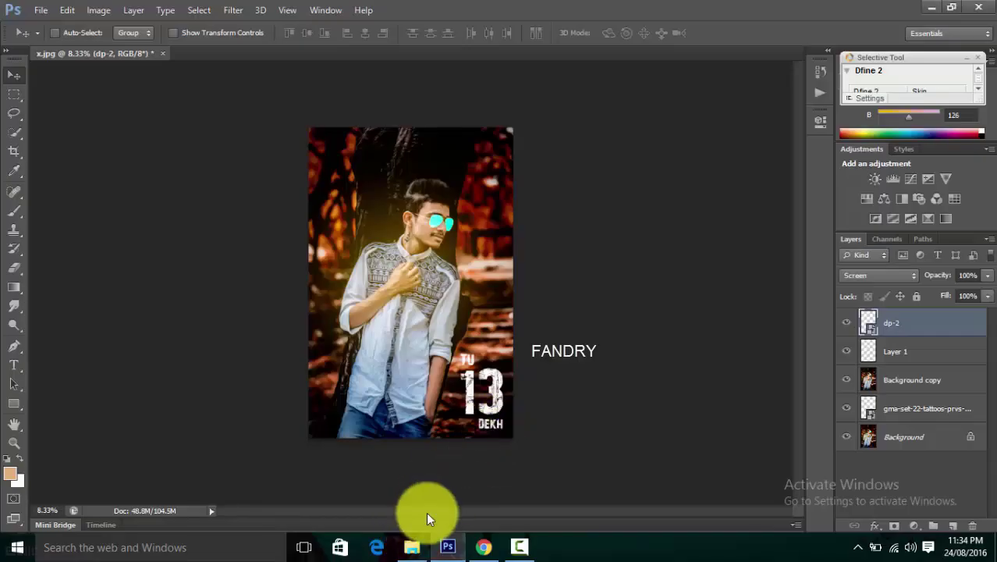